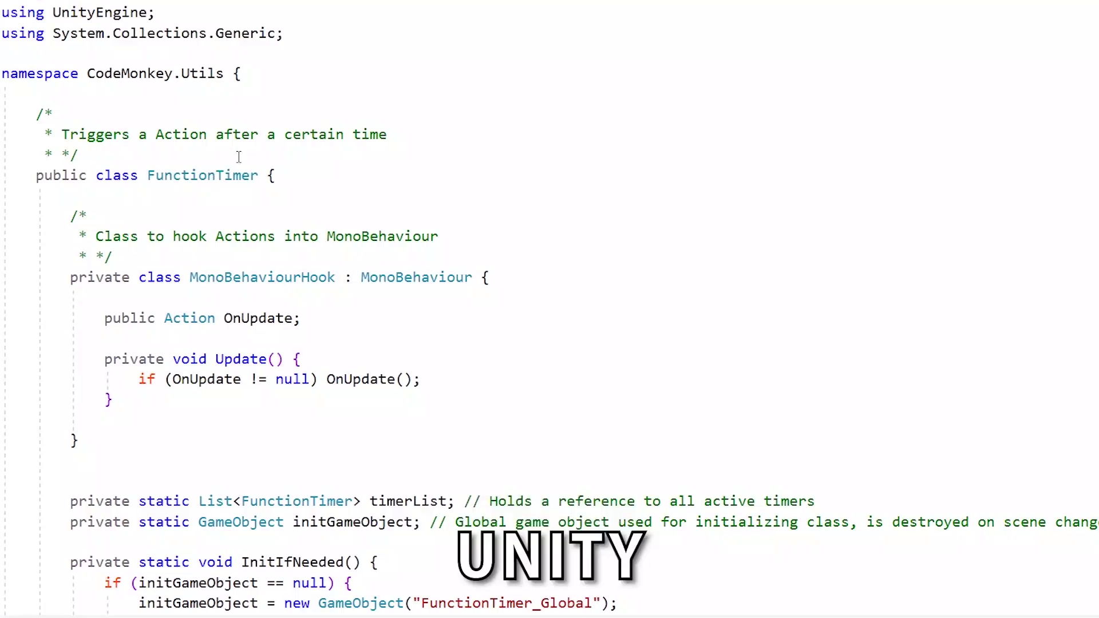
Step: Highlight the script's tint colour, fade speed, _Tint, alpha fade and SetColor lines
drag(115, 196, 293, 383)
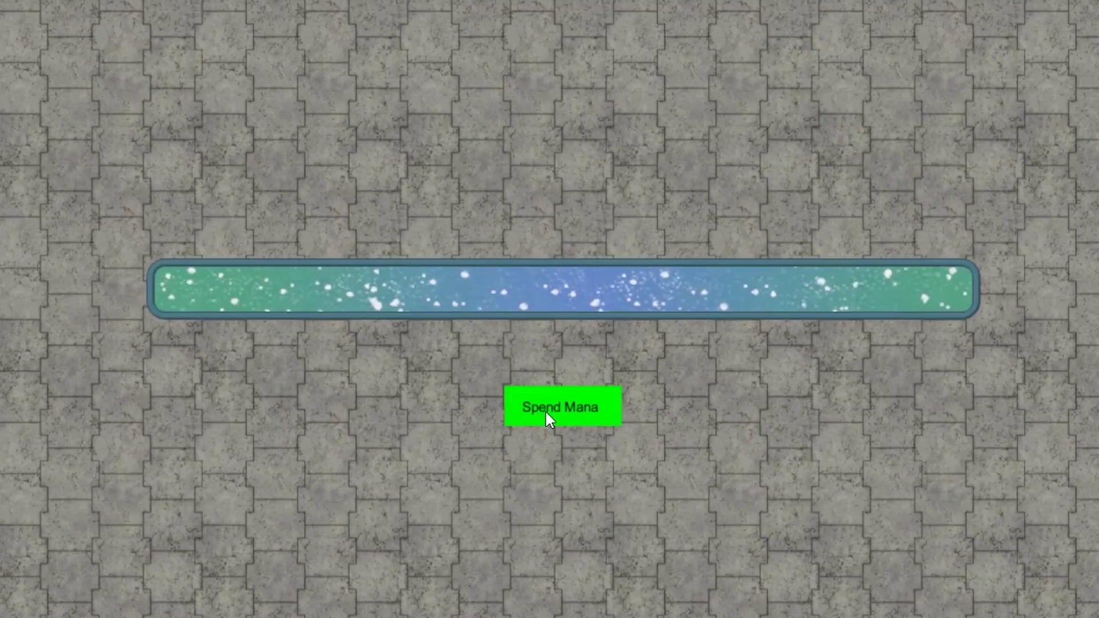
click(545, 410)
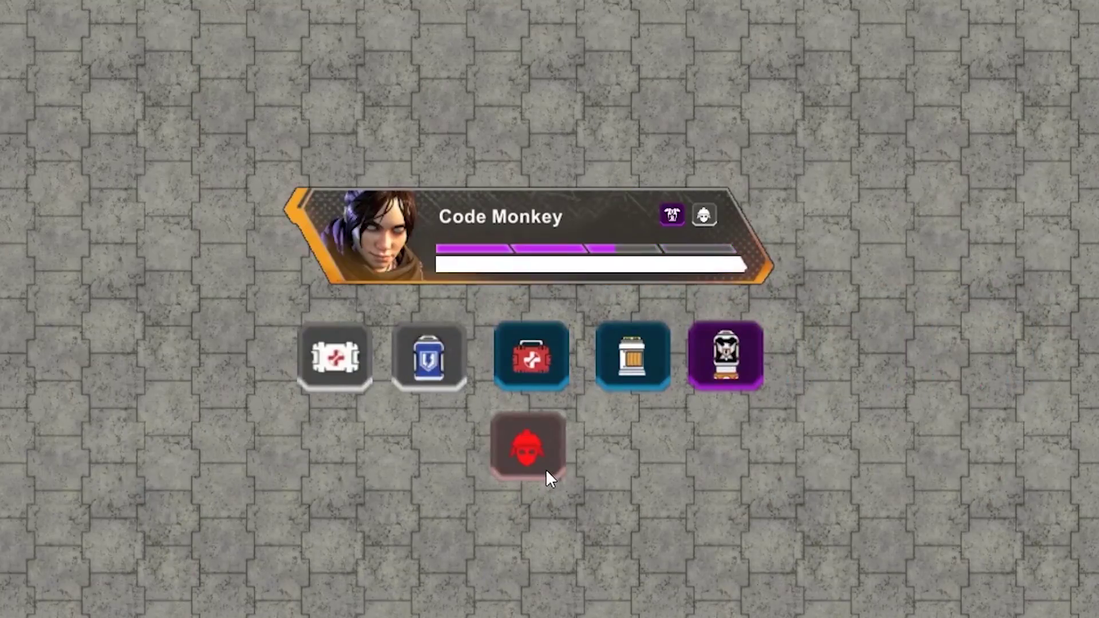
click(547, 471)
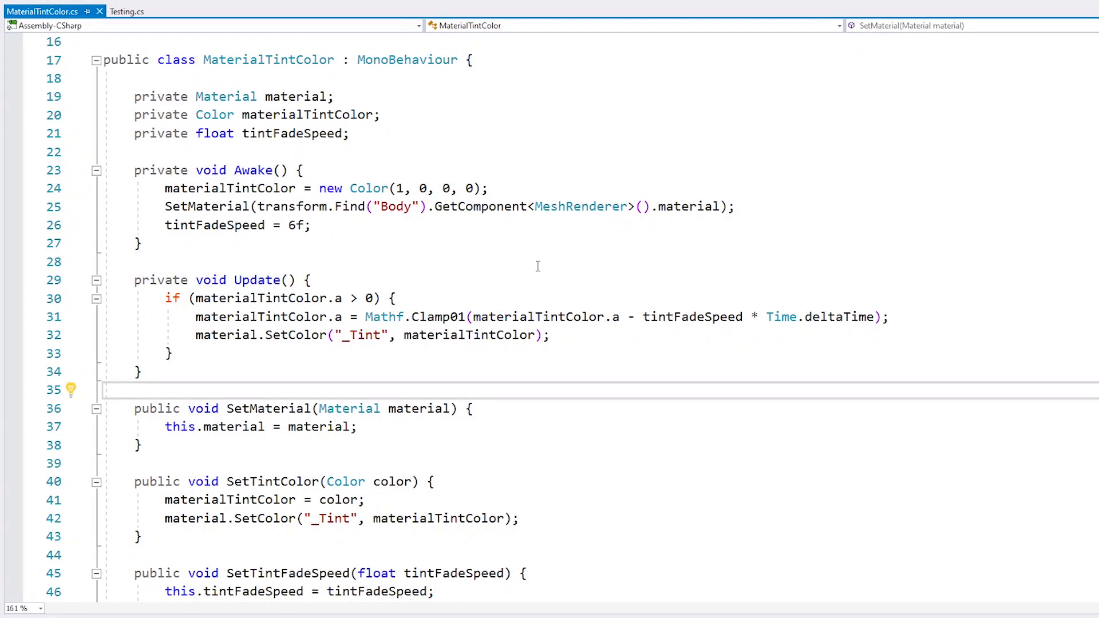
drag(236, 118, 357, 148)
drag(211, 335, 507, 335)
drag(535, 316, 766, 324)
drag(227, 336, 536, 340)
click(421, 337)
double_click(355, 338)
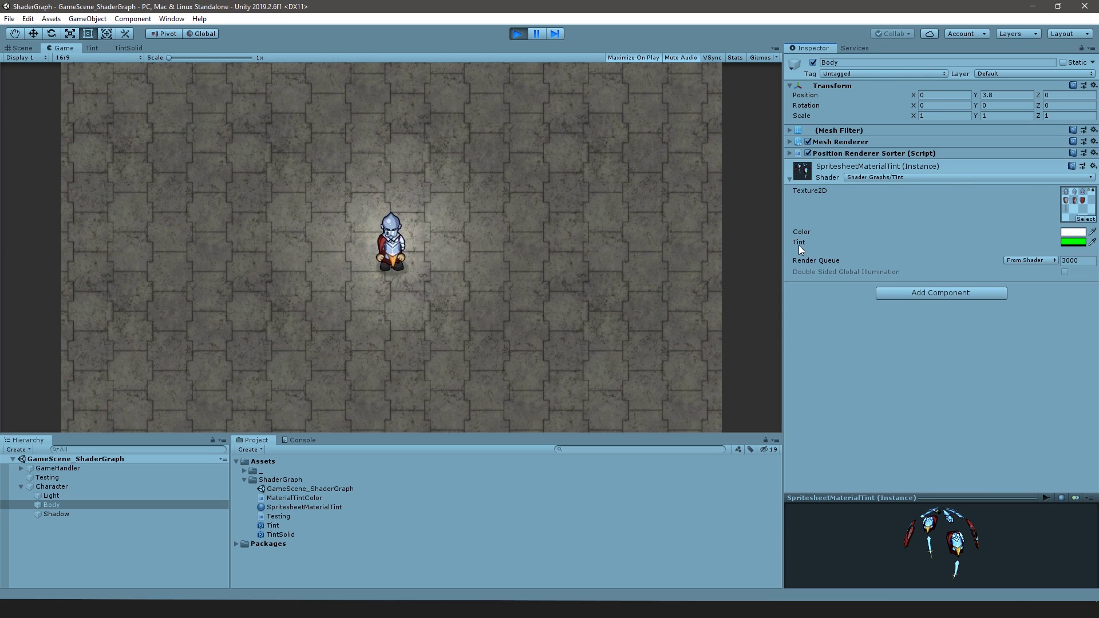
Step: Make the Body material's Tint fully opaque green, swinging the hue to orange-red and back
click(1077, 243)
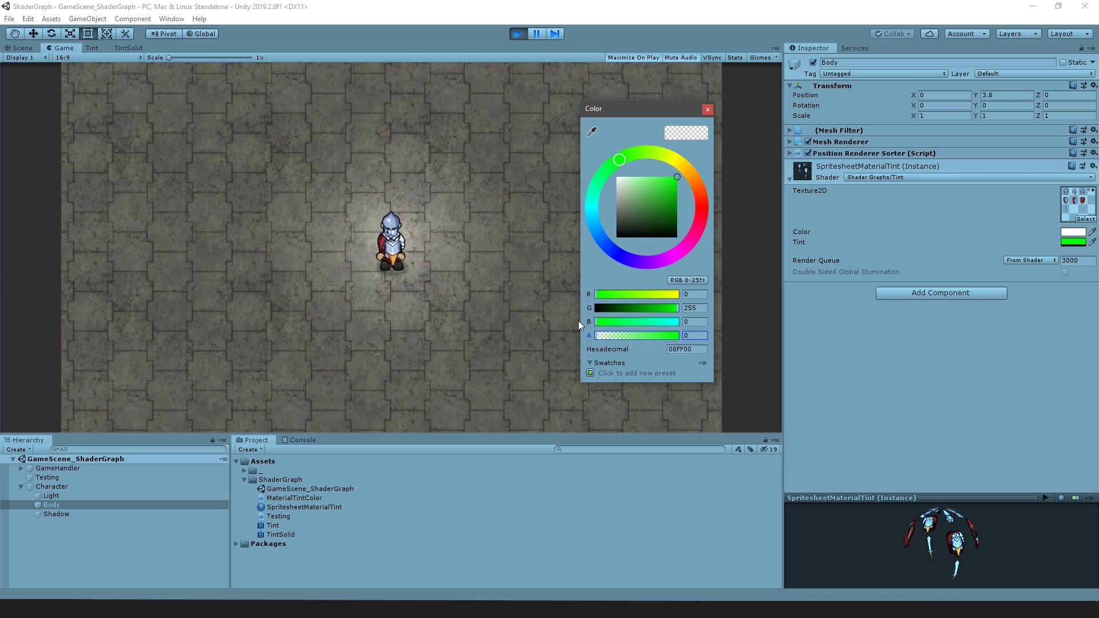
click(618, 336)
drag(617, 335, 1004, 304)
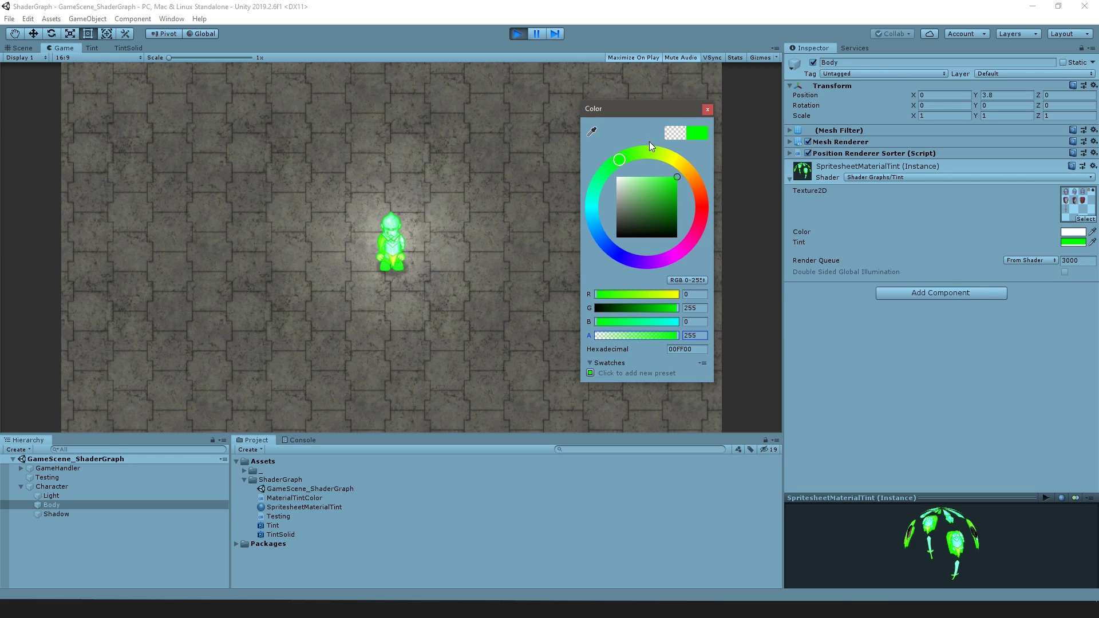
mouse_move(651, 150)
mouse_down()
mouse_move(682, 260)
mouse_move(700, 194)
mouse_up()
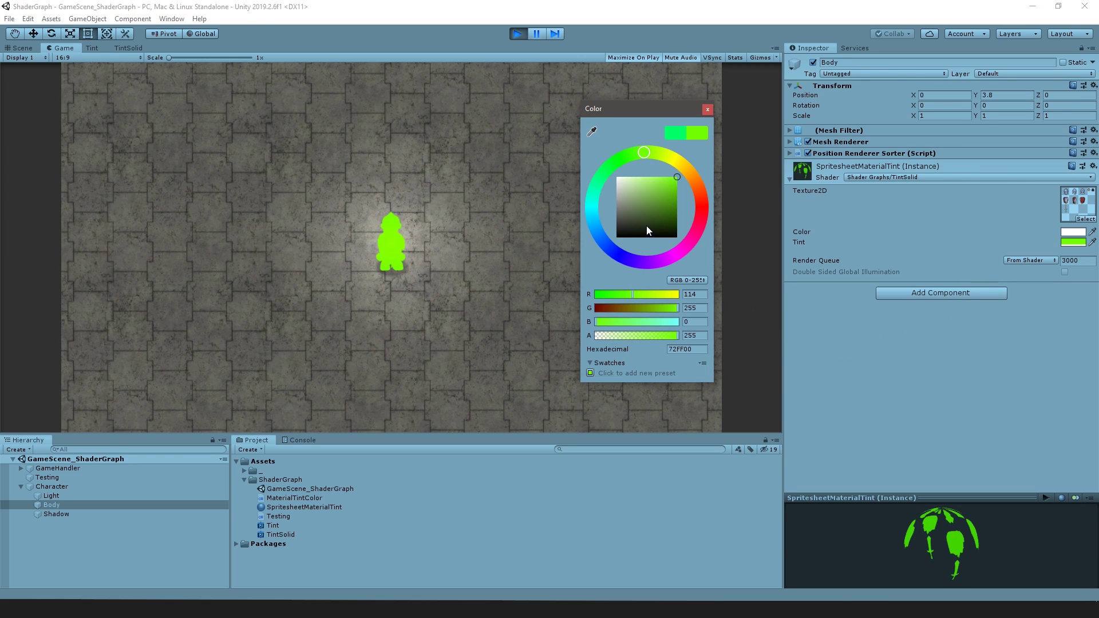
mouse_move(627, 156)
mouse_down()
mouse_move(674, 255)
mouse_move(702, 201)
mouse_move(617, 161)
mouse_up()
drag(668, 338, 805, 353)
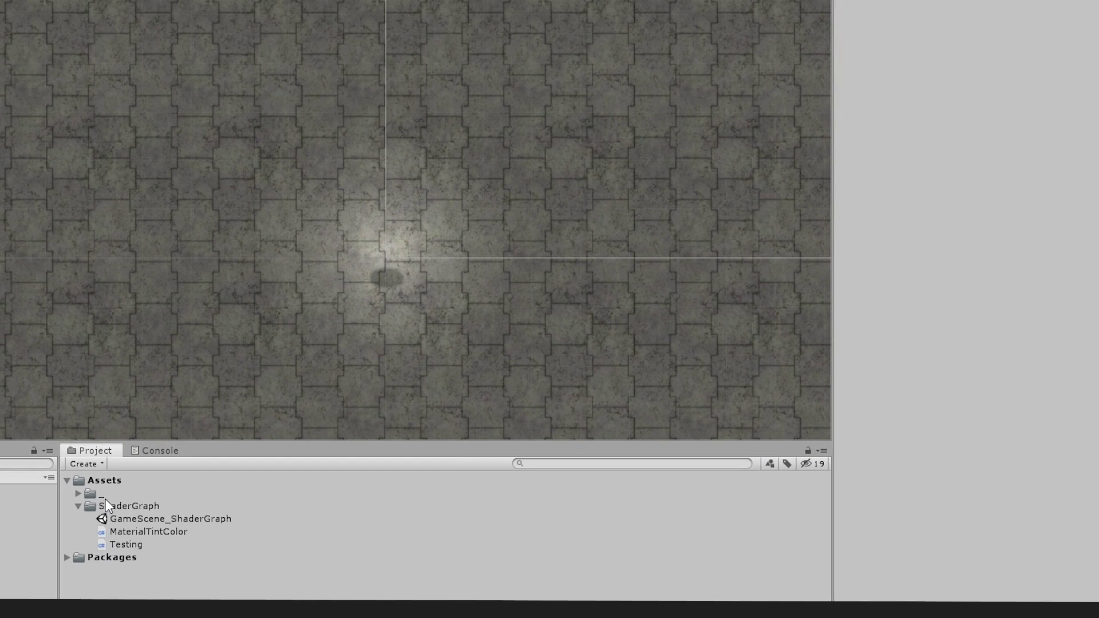
Step: Create a 2D Renderer Sprite Lit Graph in the ShaderGraph folder named Tint
right_click(264, 475)
mouse_move(337, 197)
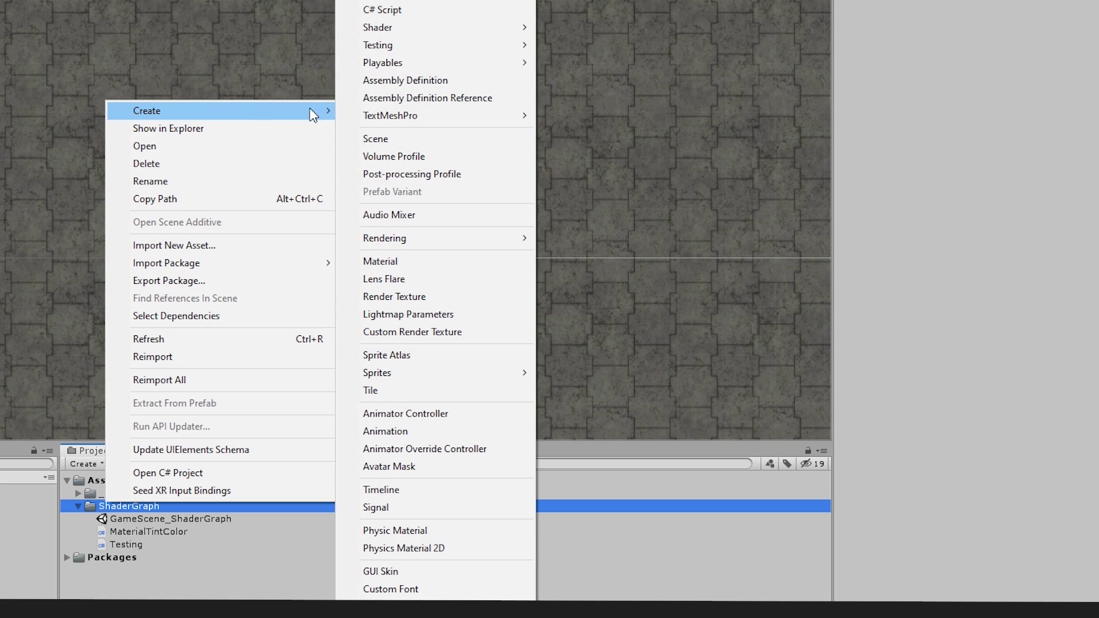
mouse_move(395, 27)
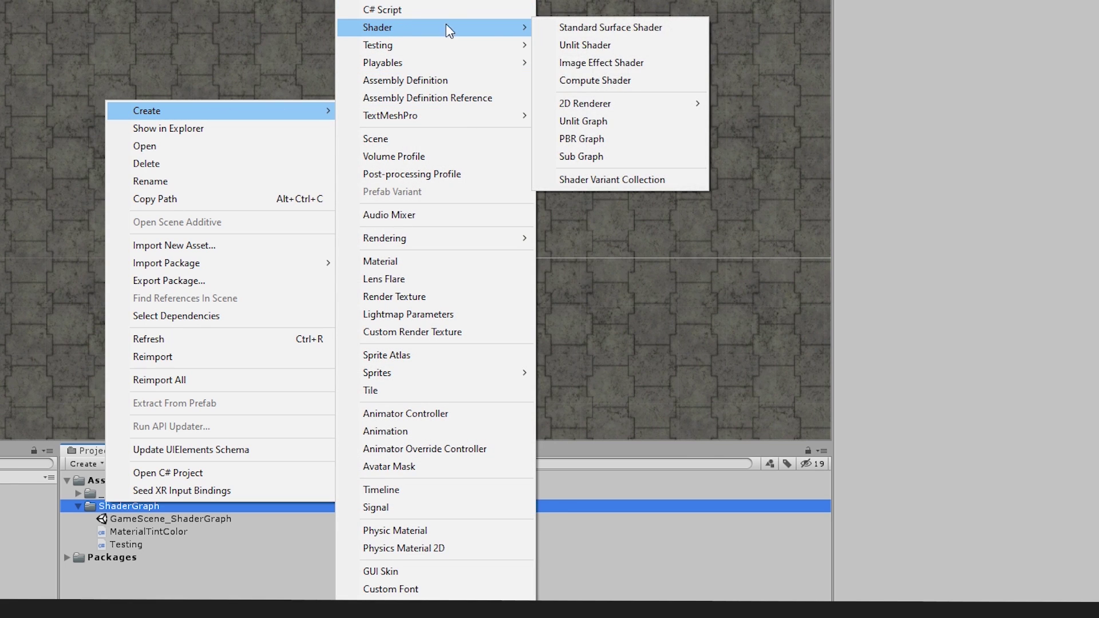
mouse_move(589, 103)
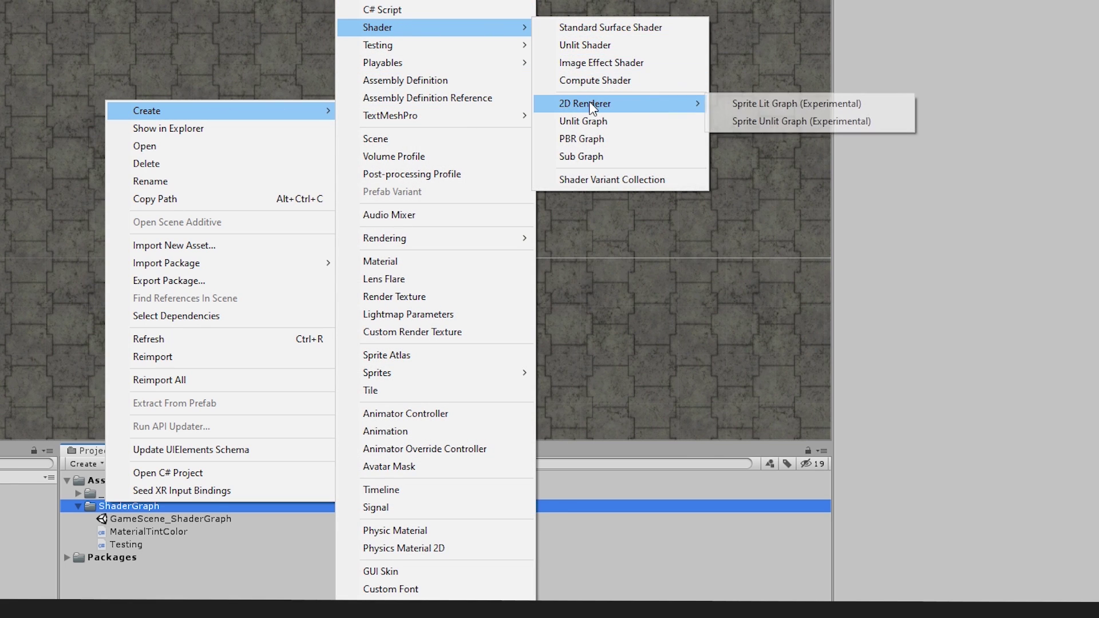
click(757, 104)
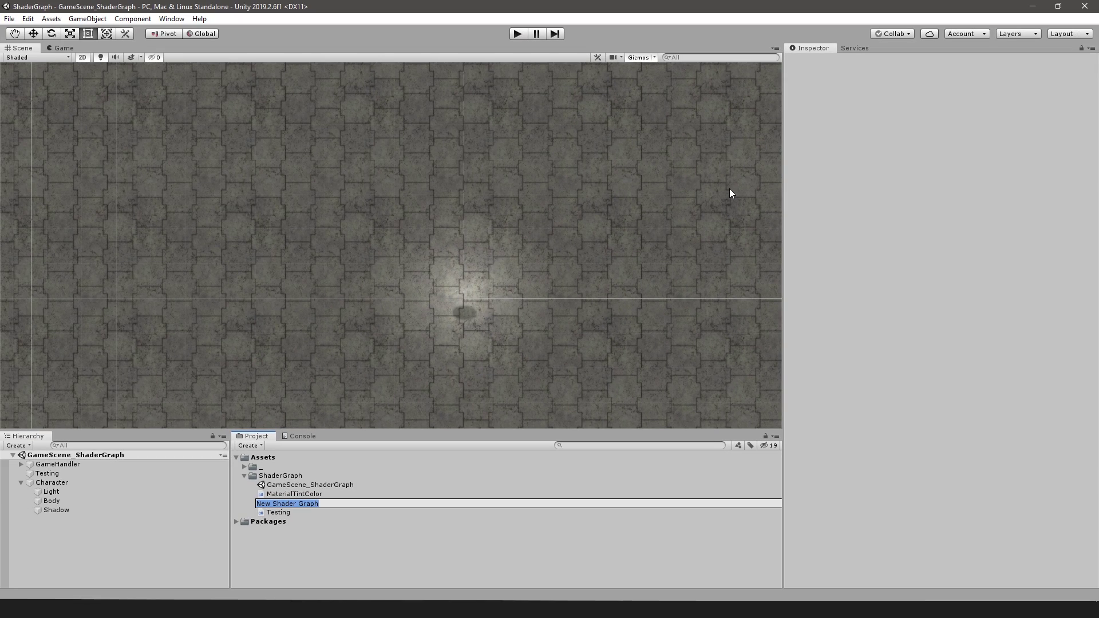
text(Tint)
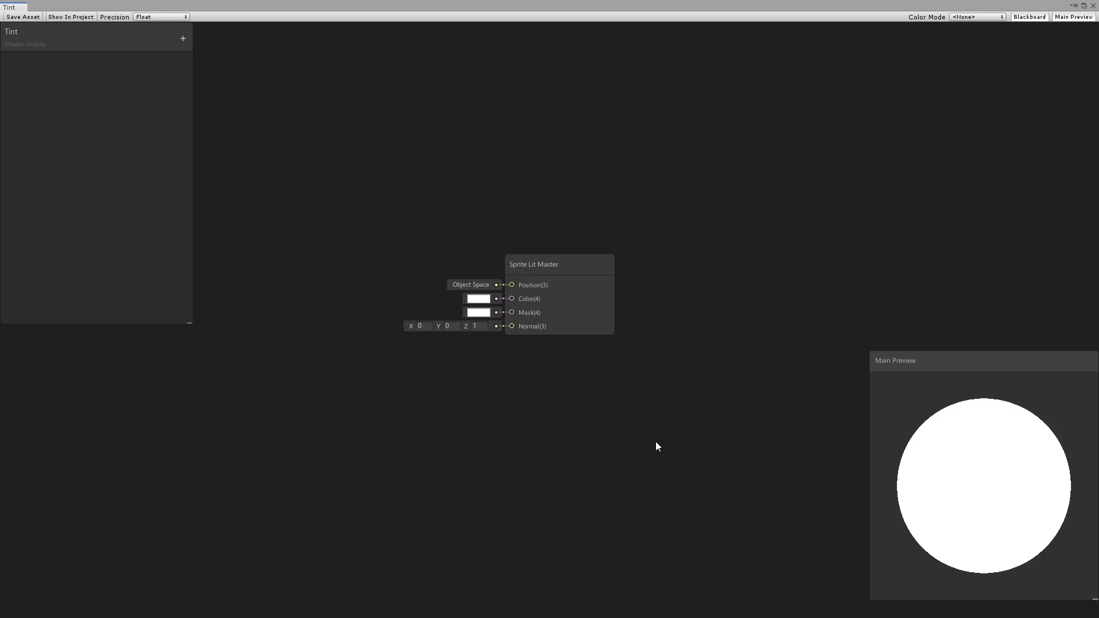
Step: Add a Texture2D property with reference _MainTex and default texture SwordTwoHandedBack
click(183, 37)
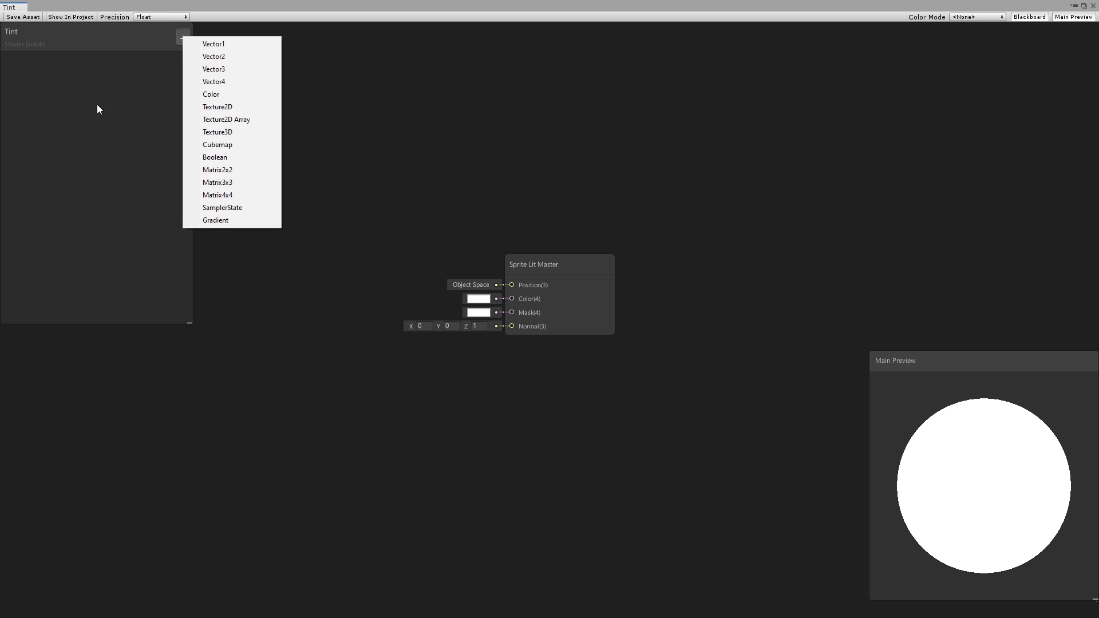
click(235, 106)
click(114, 79)
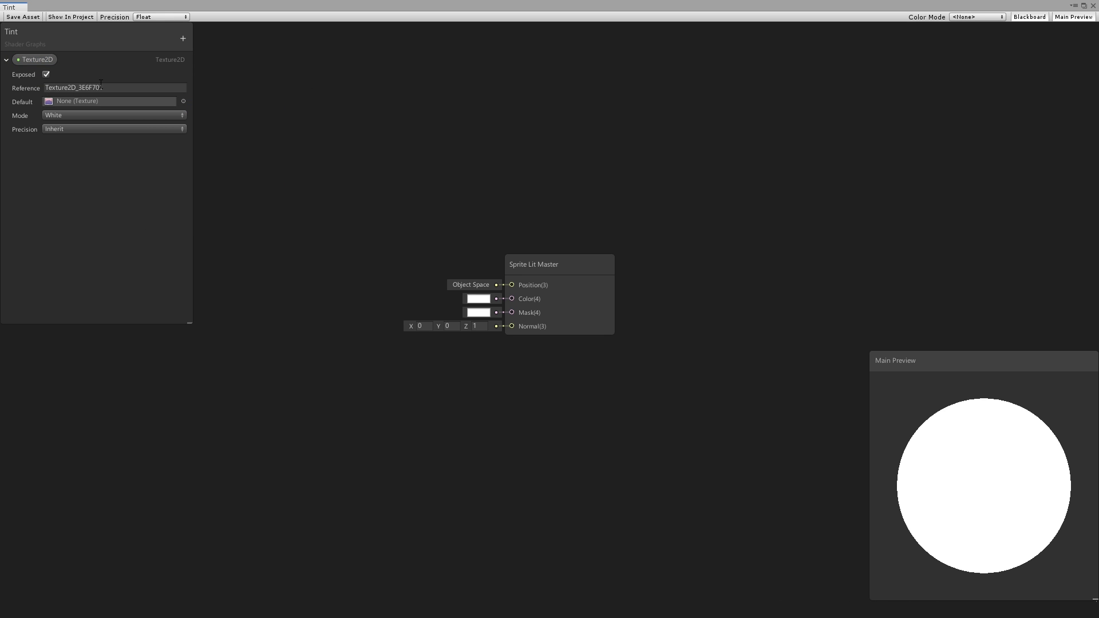
click(100, 87)
text(_MainTex)
key(Return)
click(183, 101)
Step: Place the _MainTex property node on the canvas left of the Sprite Lit Master
drag(223, 224, 233, 247)
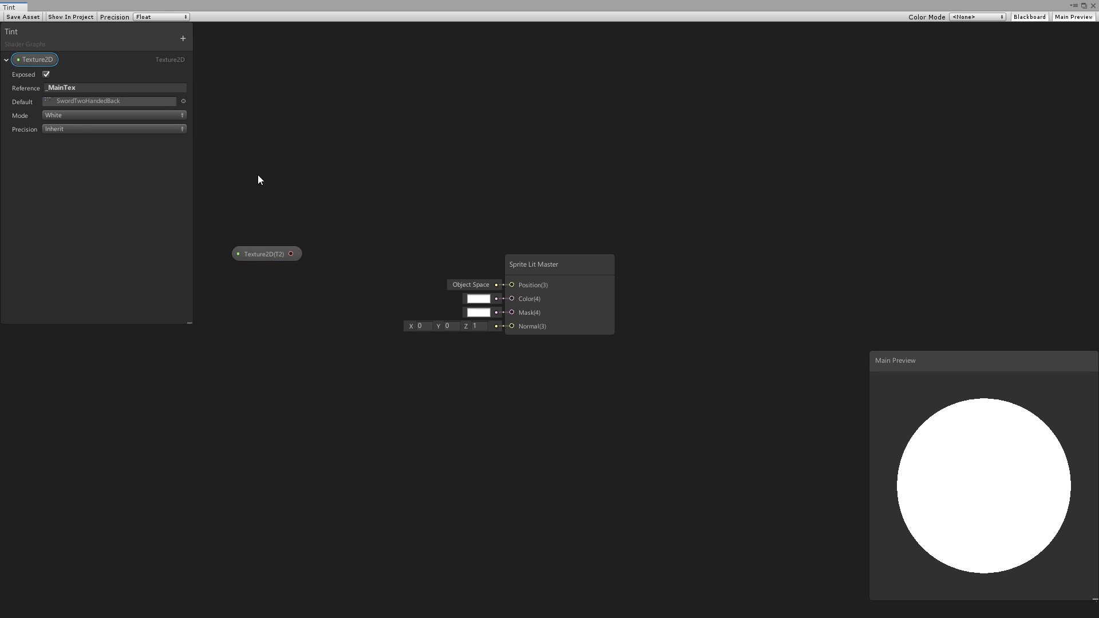
middle_drag(243, 206, 486, 238)
drag(511, 285, 404, 277)
click(469, 237)
Step: Add a Sample Texture 2D node fed by _MainTex, wiring its RGBA into the master Color
key(space)
text(sampl)
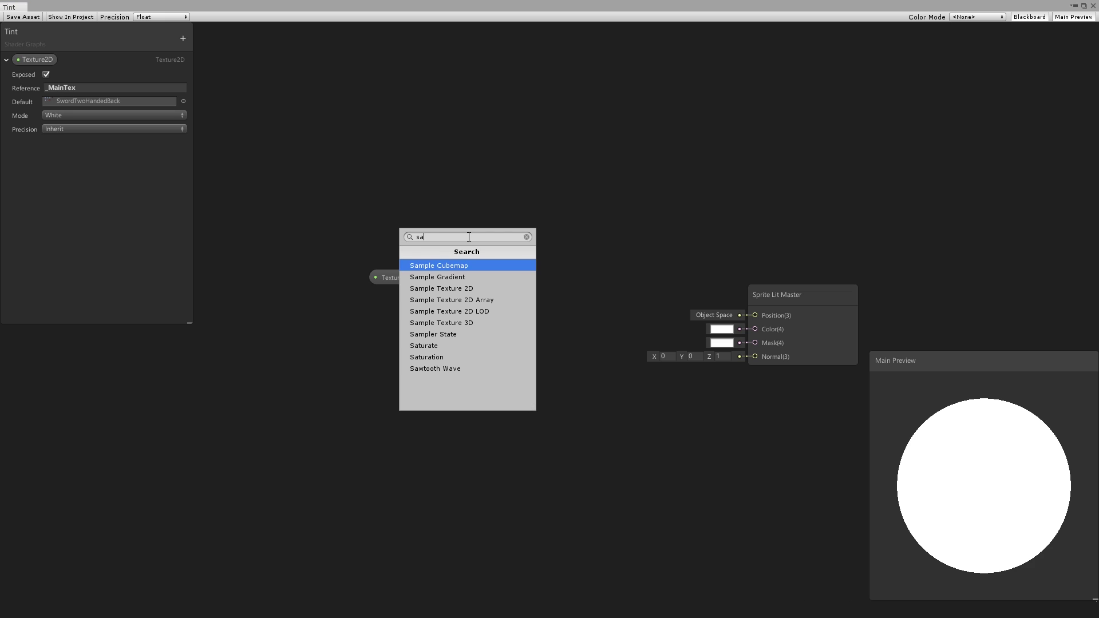
click(447, 288)
drag(501, 265, 526, 272)
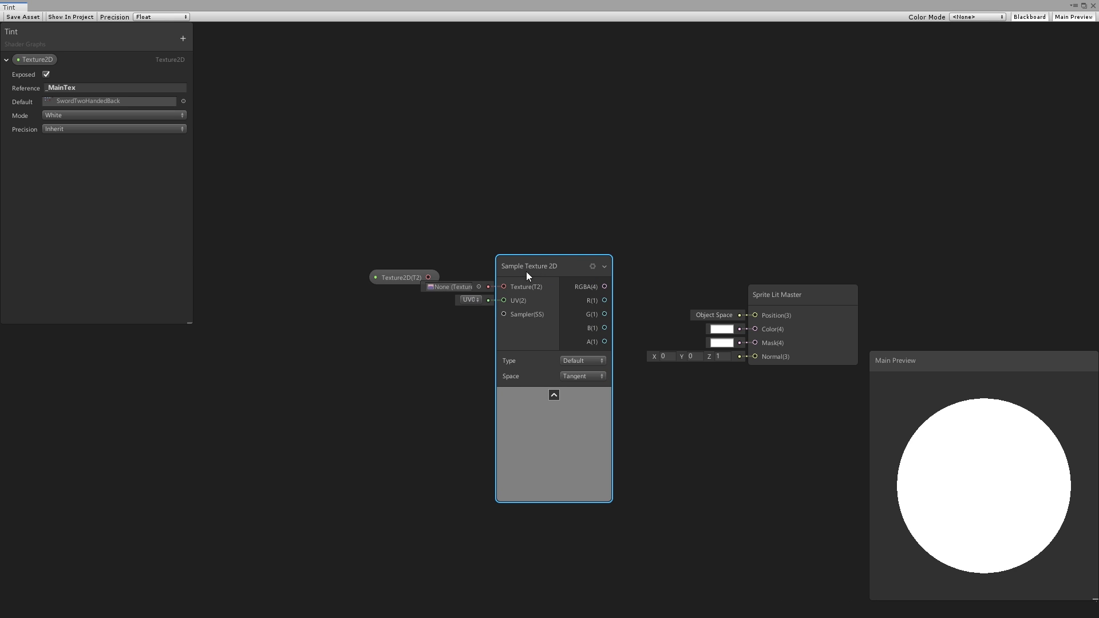
drag(396, 279, 503, 294)
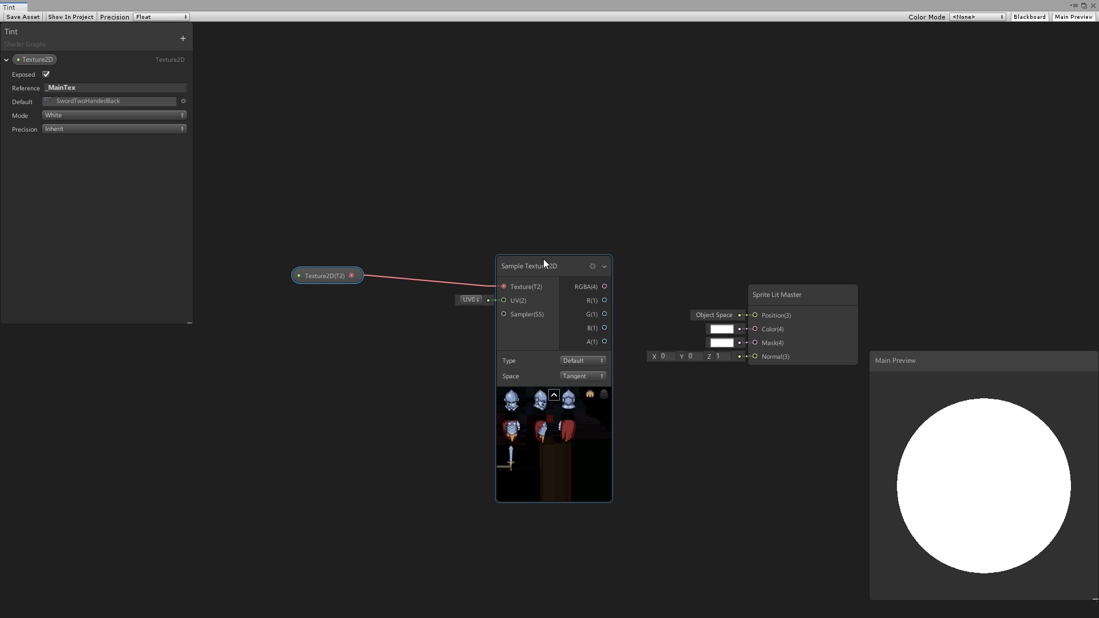
drag(544, 259, 472, 256)
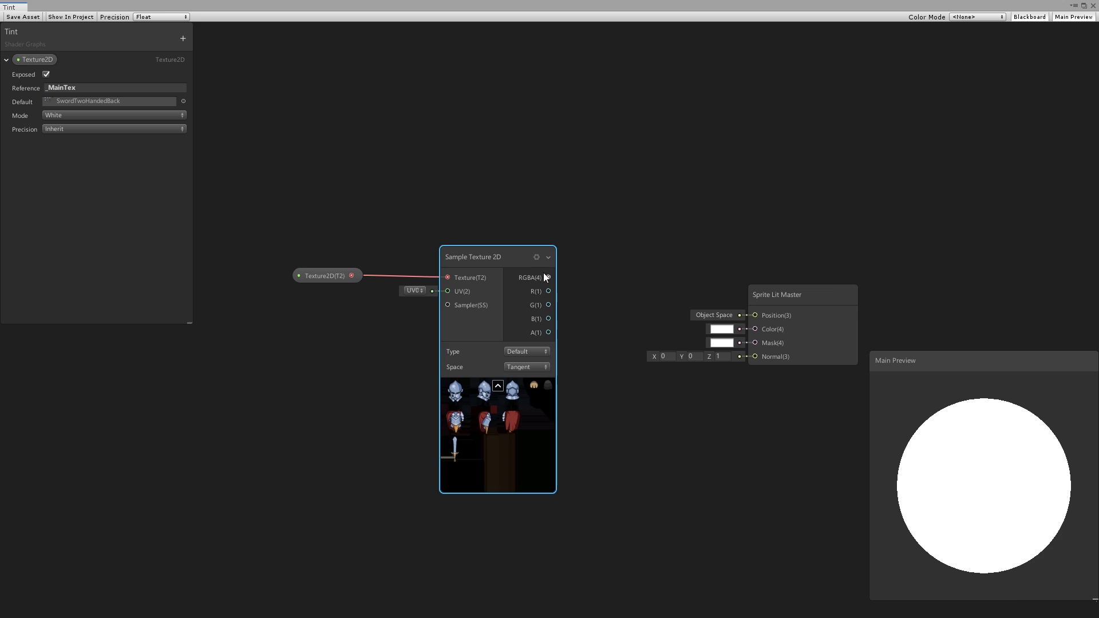
drag(548, 278, 756, 329)
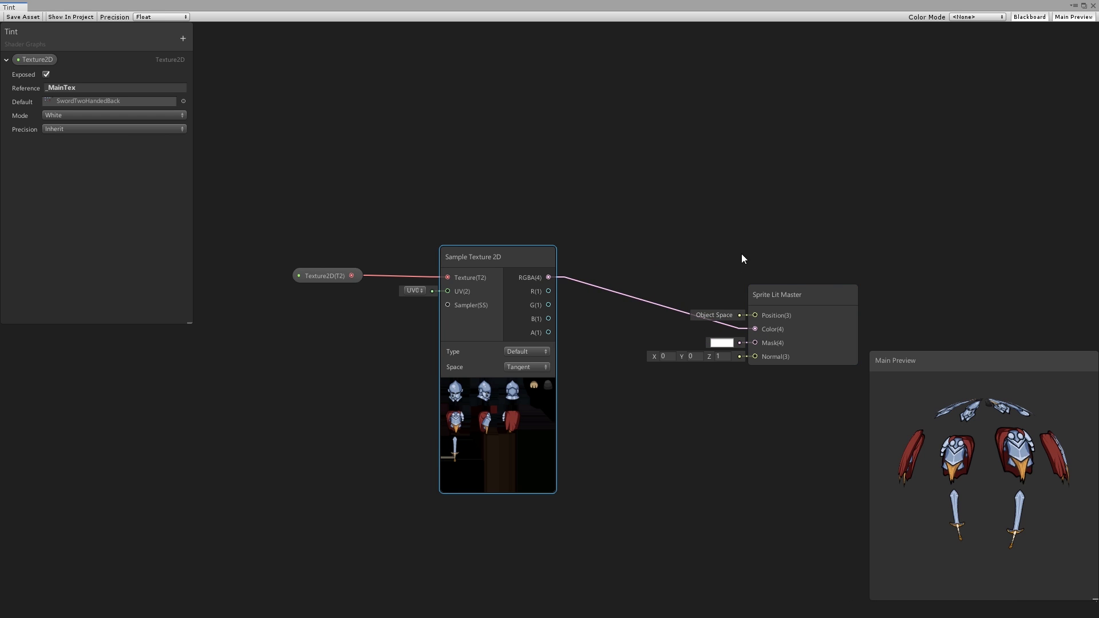
Step: Switch the main preview to a Quad mesh and save the Tint graph
middle_drag(741, 254, 691, 232)
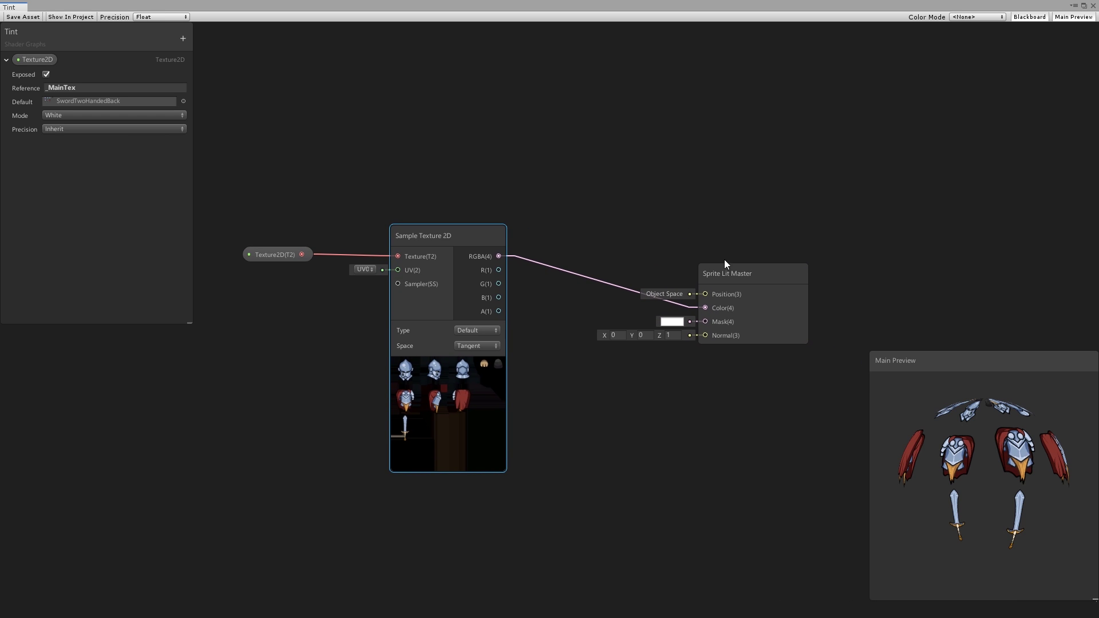
right_click(974, 434)
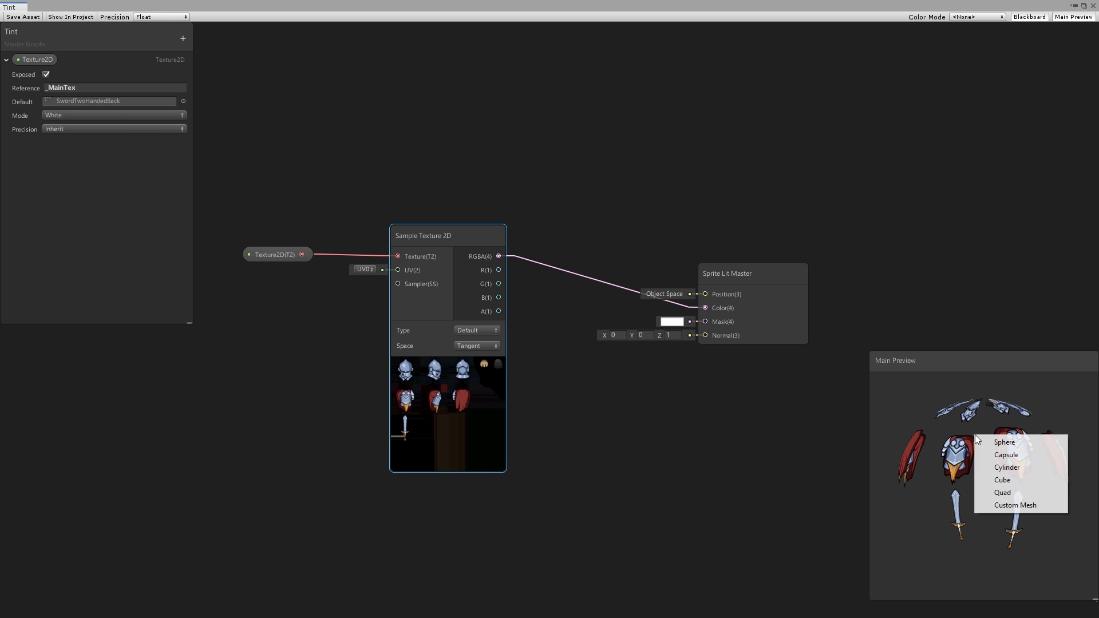
click(1015, 493)
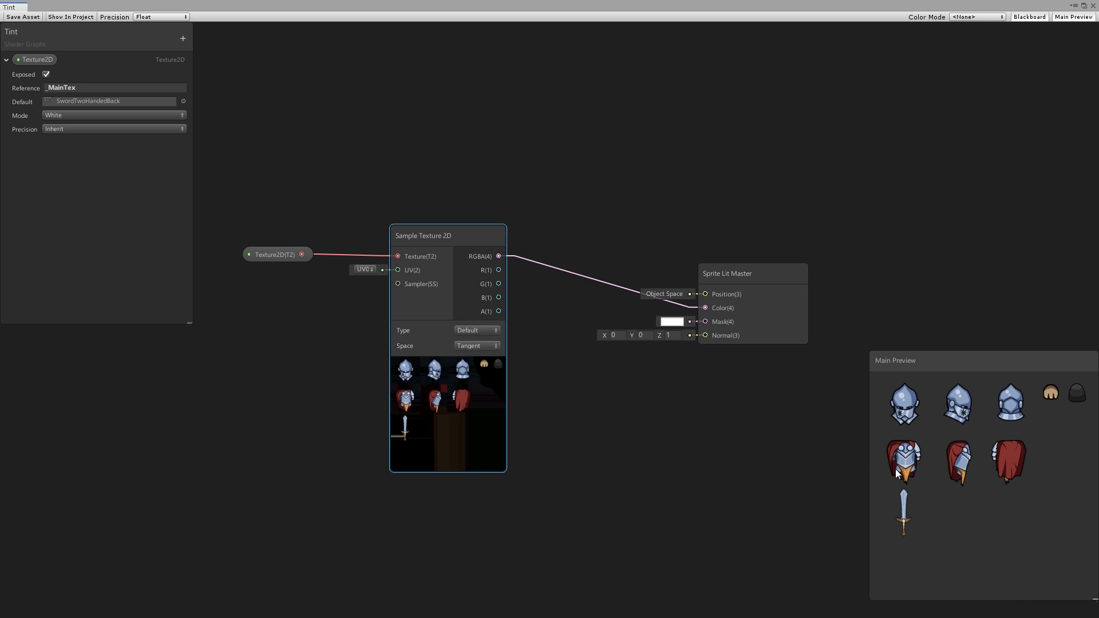
click(23, 18)
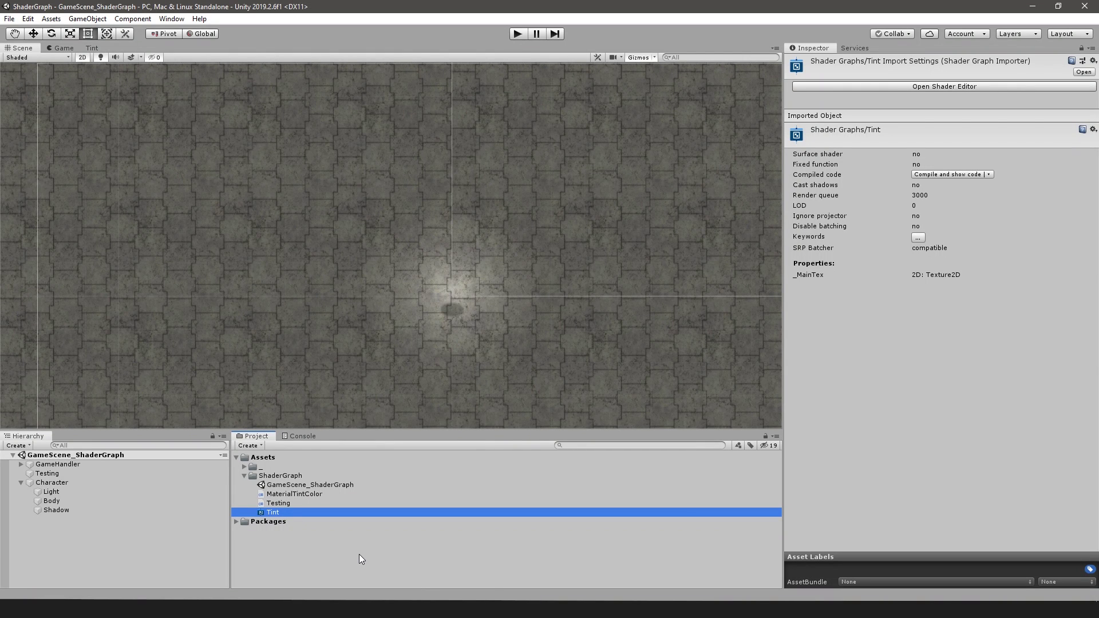
Step: Create a new material in the ShaderGraph folder named SpritesheetMaterialTint
right_click(276, 476)
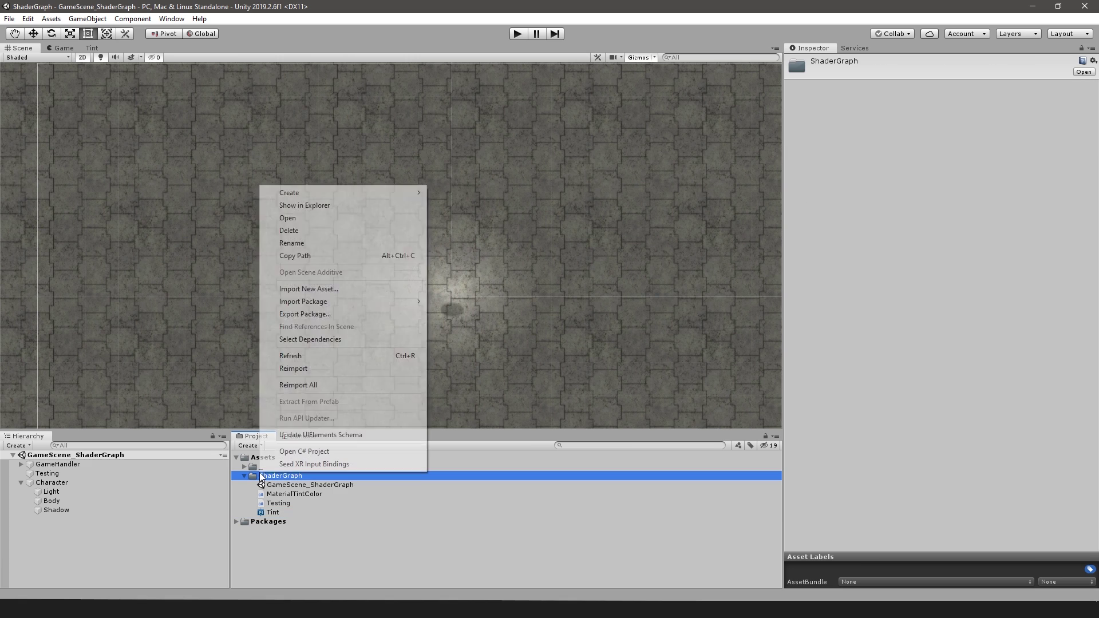
mouse_move(301, 192)
click(463, 299)
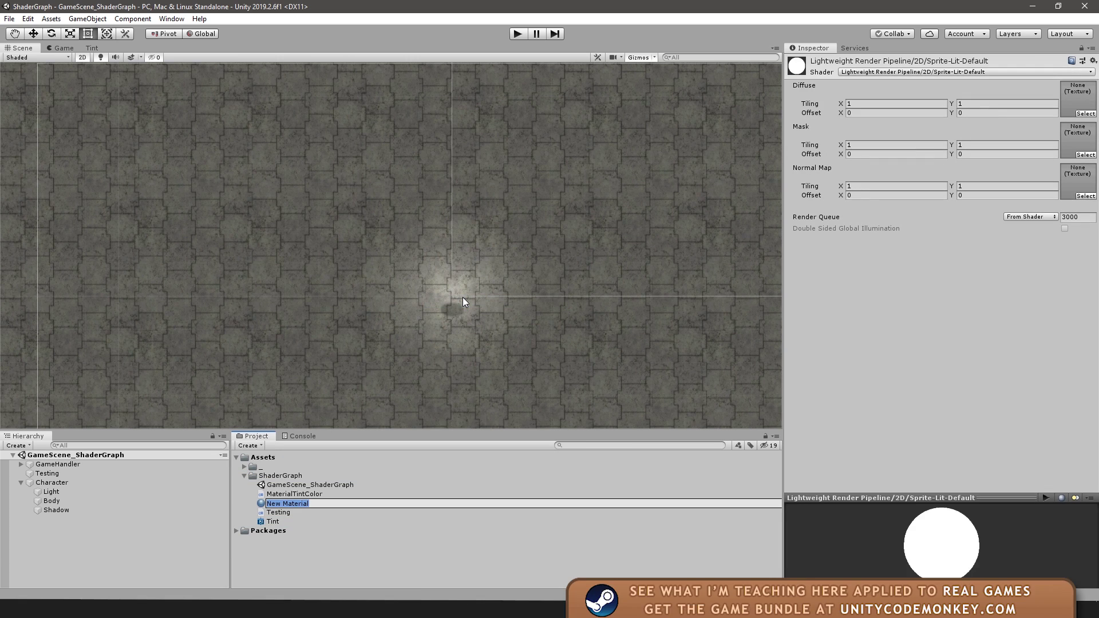
text(Spritesheet)
key(Return)
key(F2)
key(End)
text(MaterialTint)
key(Return)
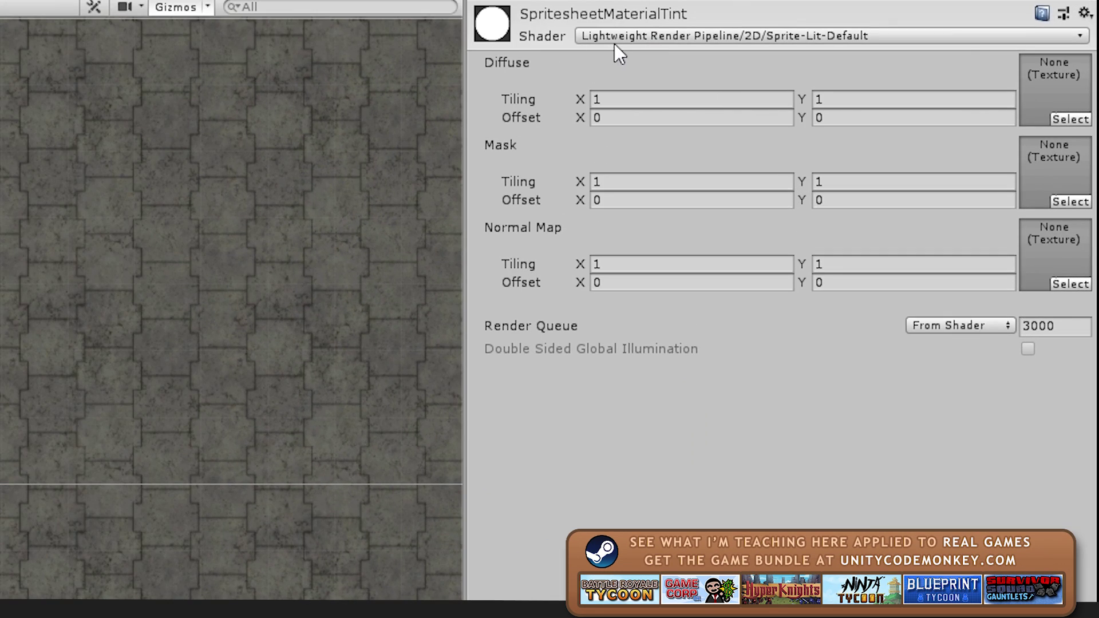
Step: Assign the Shader Graphs > Tint shader to SpritesheetMaterialTint
click(859, 72)
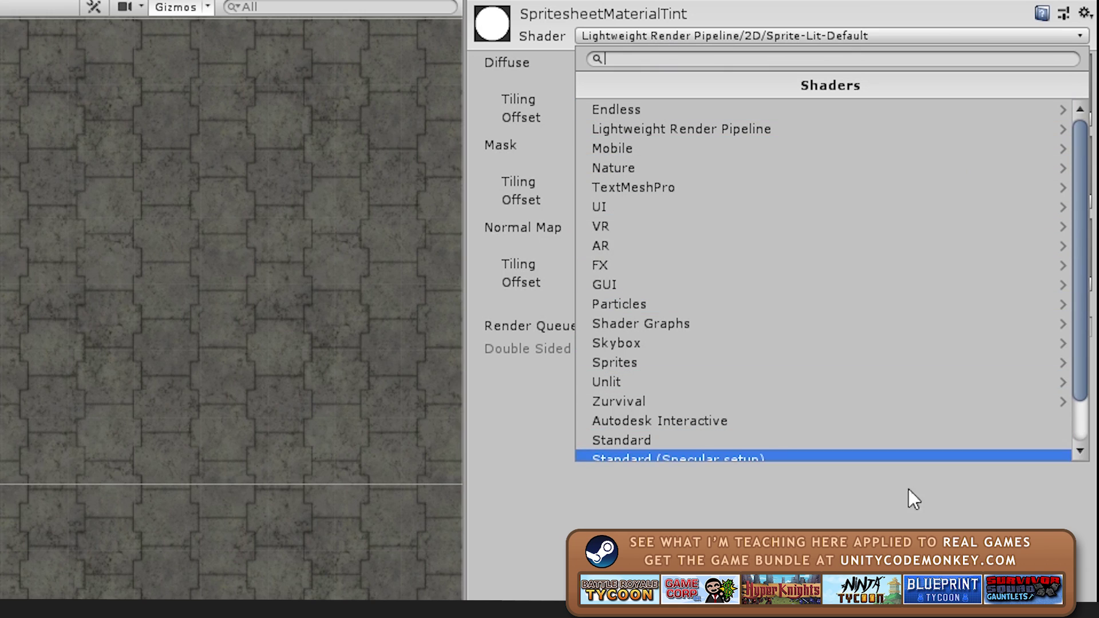
click(630, 323)
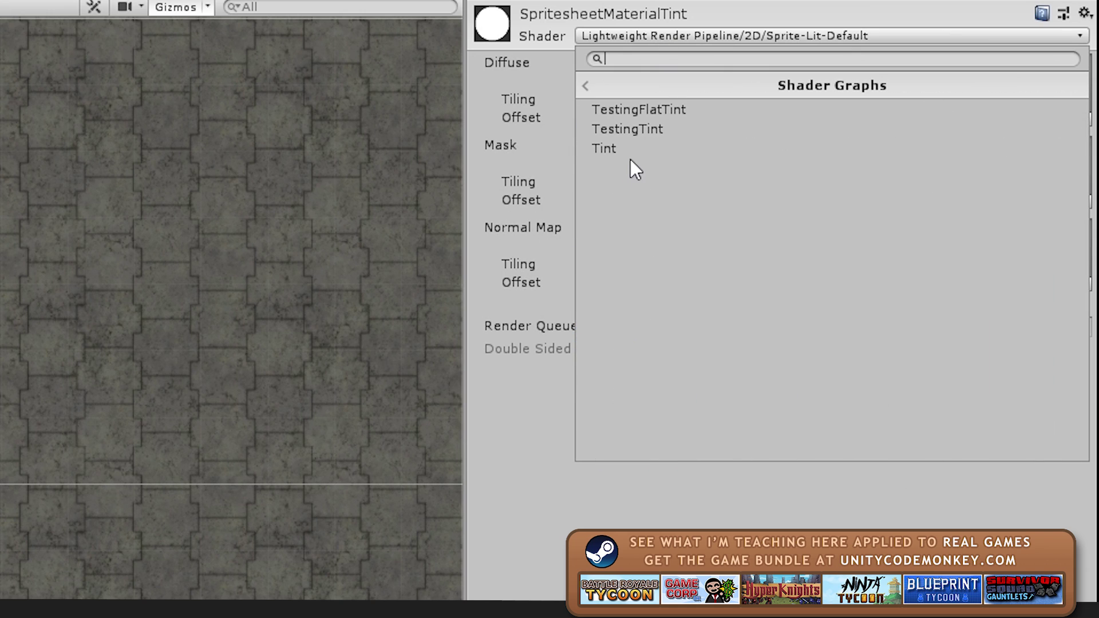
click(616, 150)
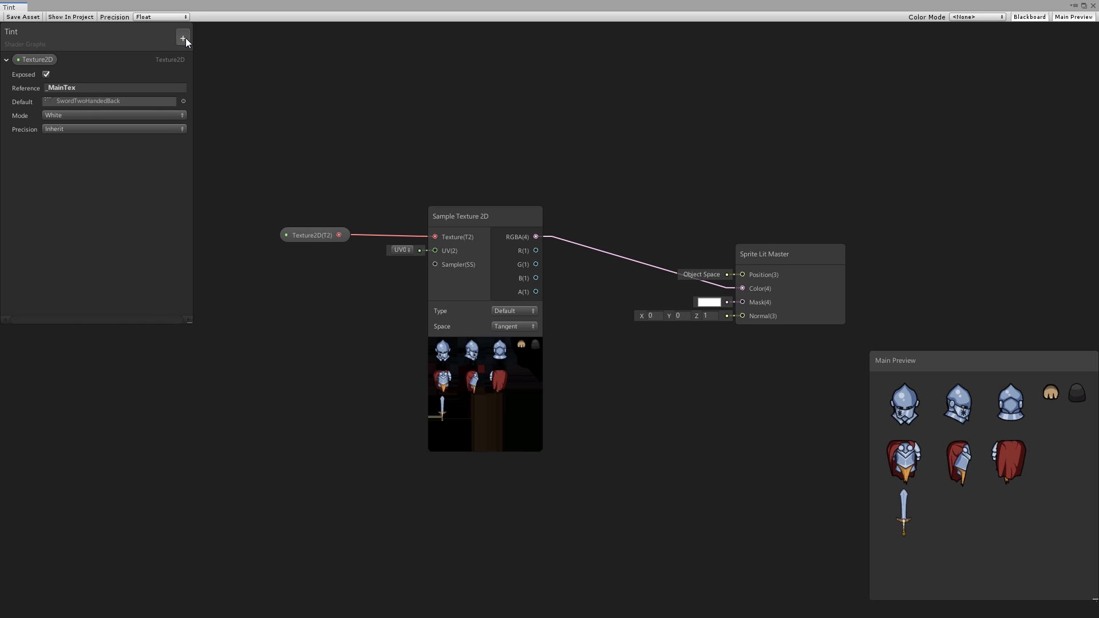
Step: Add a Color property named Color, reference _Color, with a fully opaque white default
click(185, 37)
click(213, 95)
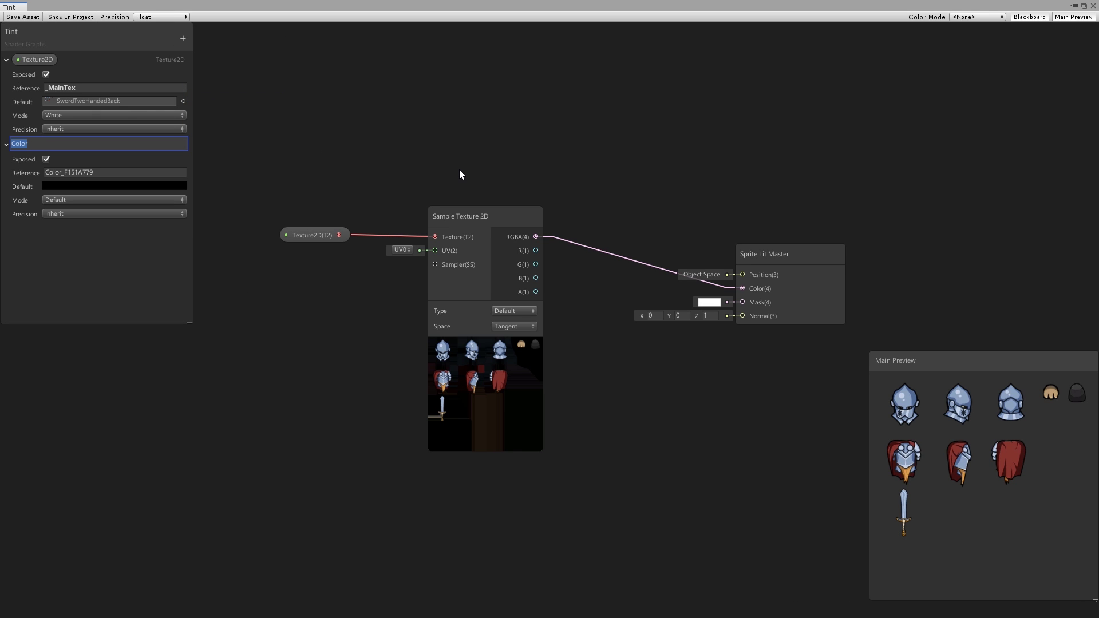
key(Return)
click(115, 172)
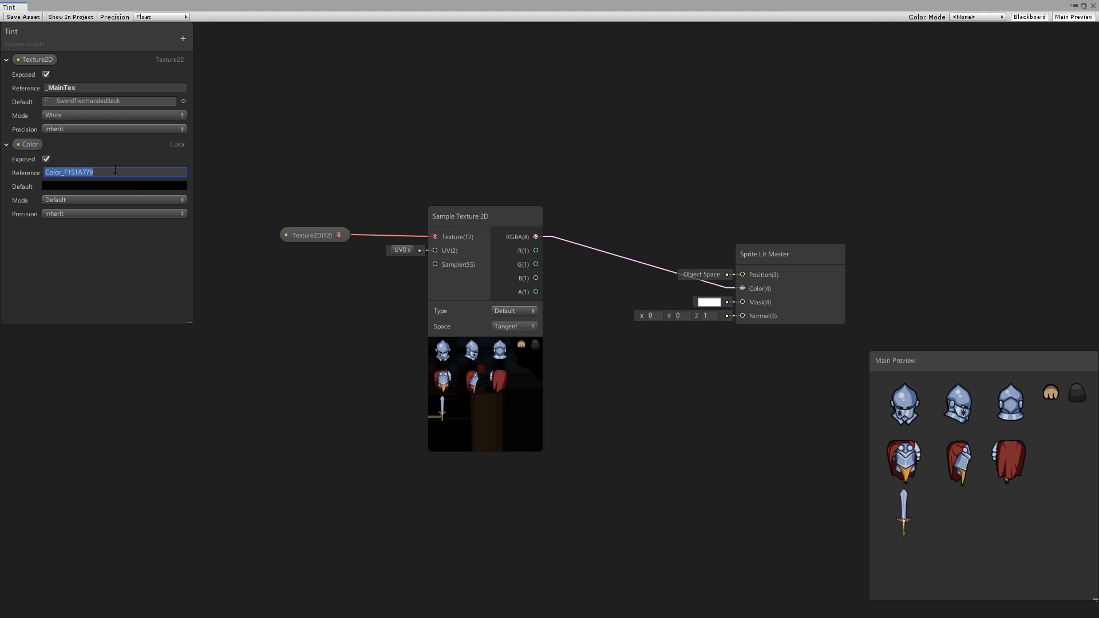
text(_Color)
key(Return)
click(74, 184)
click(672, 271)
drag(671, 432, 865, 437)
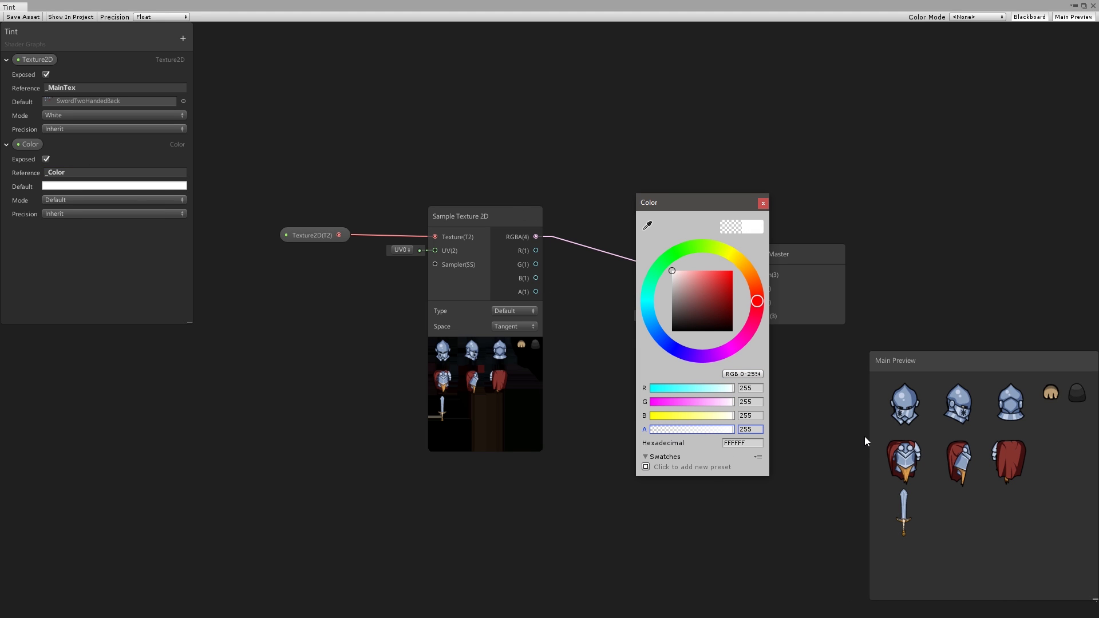
middle_drag(590, 389, 681, 463)
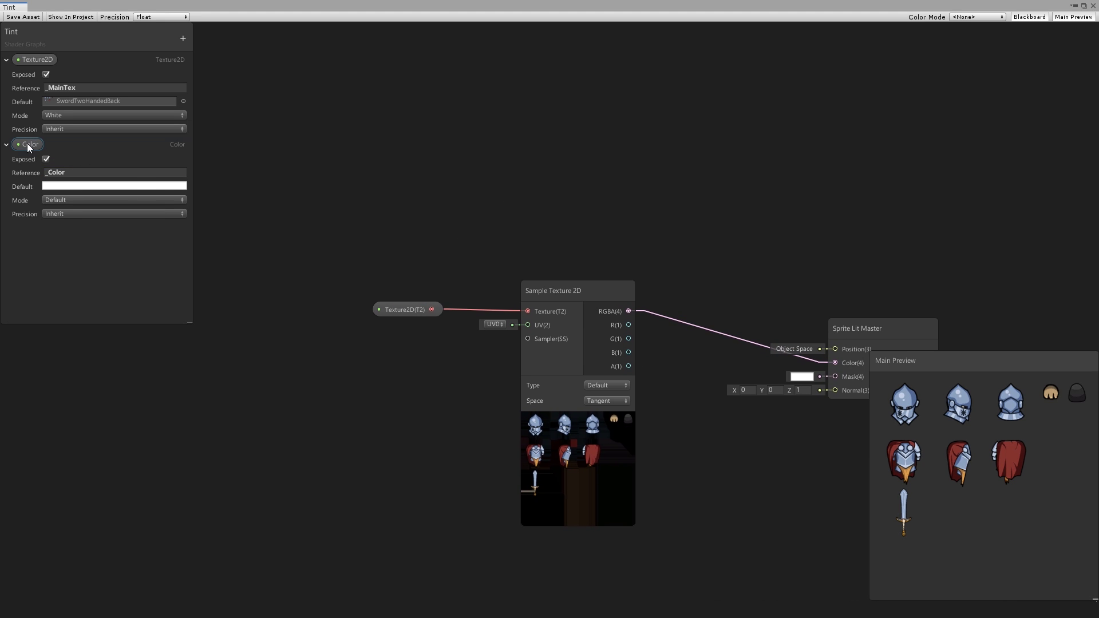
Step: Place the Color node and add a Multiply taking Color in A and sampled RGBA in B
drag(26, 145, 406, 197)
middle_drag(501, 232, 446, 250)
click(366, 224)
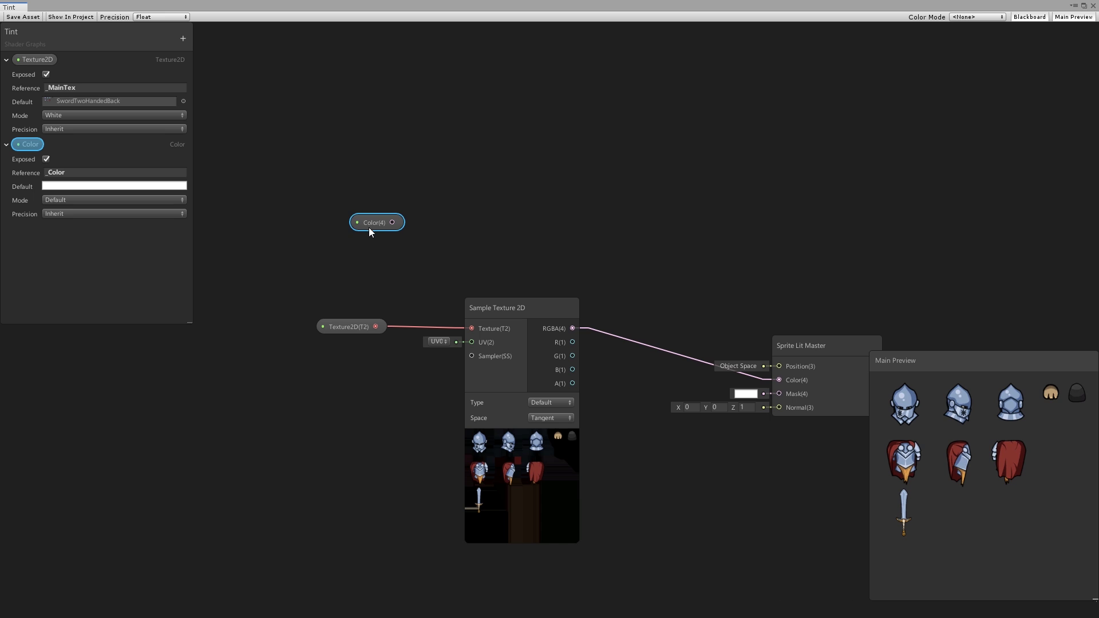
click(511, 320)
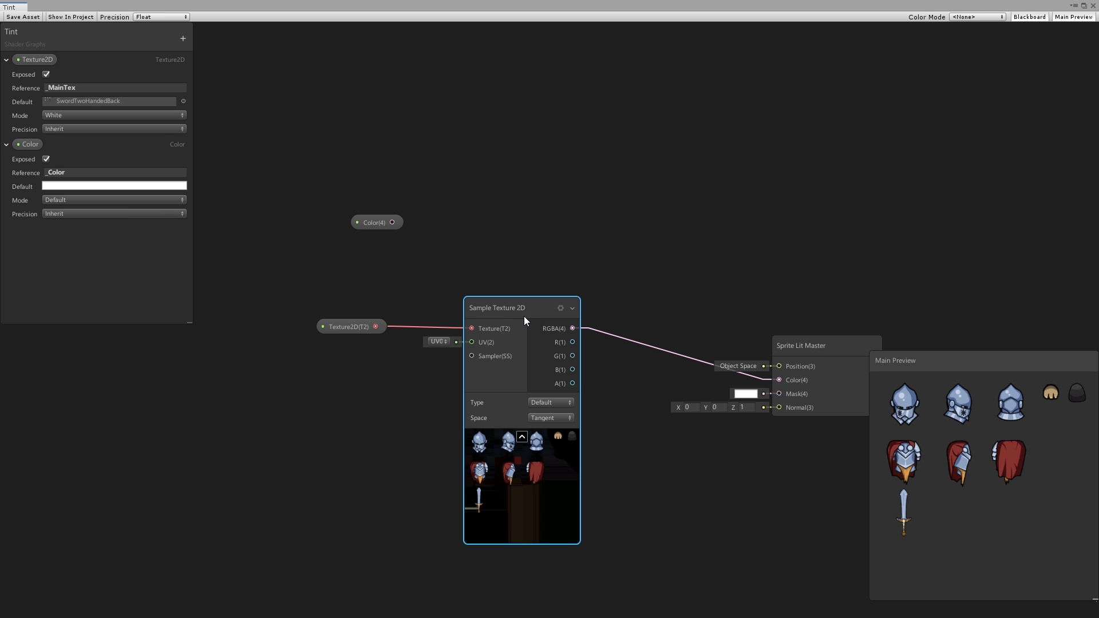
click(559, 228)
key(space)
text(mult)
key(Return)
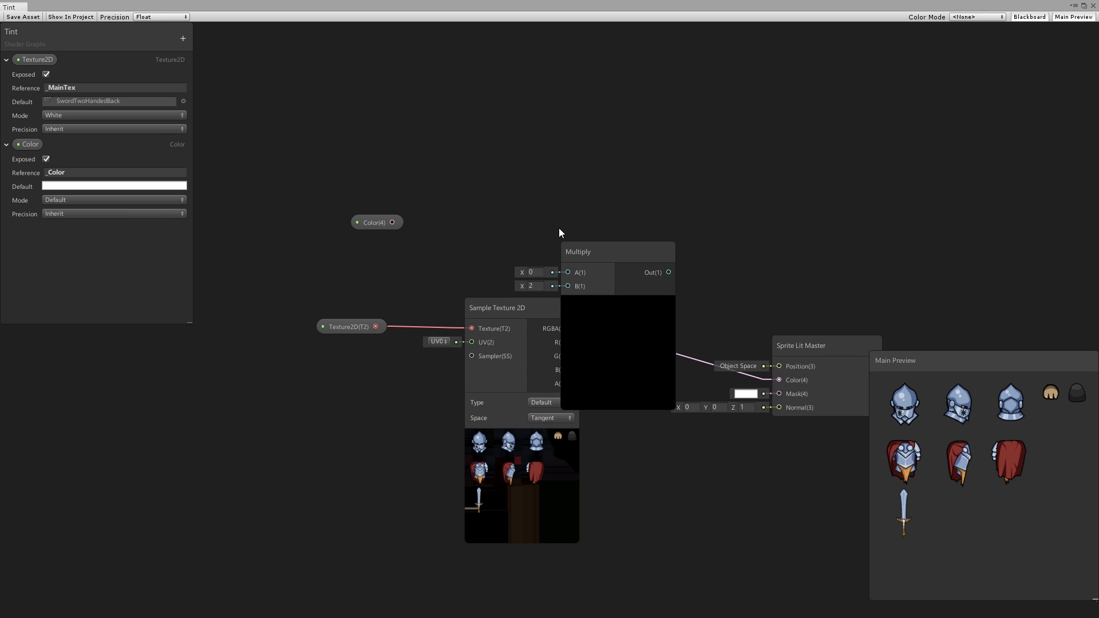
drag(566, 245, 680, 135)
drag(393, 222, 636, 161)
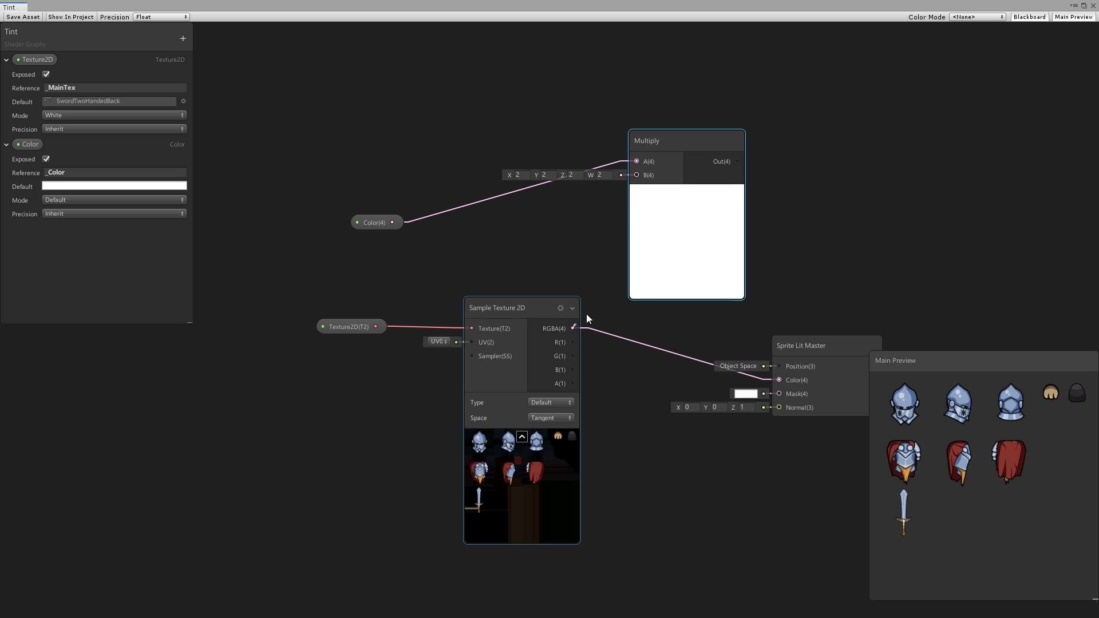
drag(572, 328, 637, 175)
Step: Set Color's default to green 28FF00, connect Multiply Out to master Color, and save
click(128, 185)
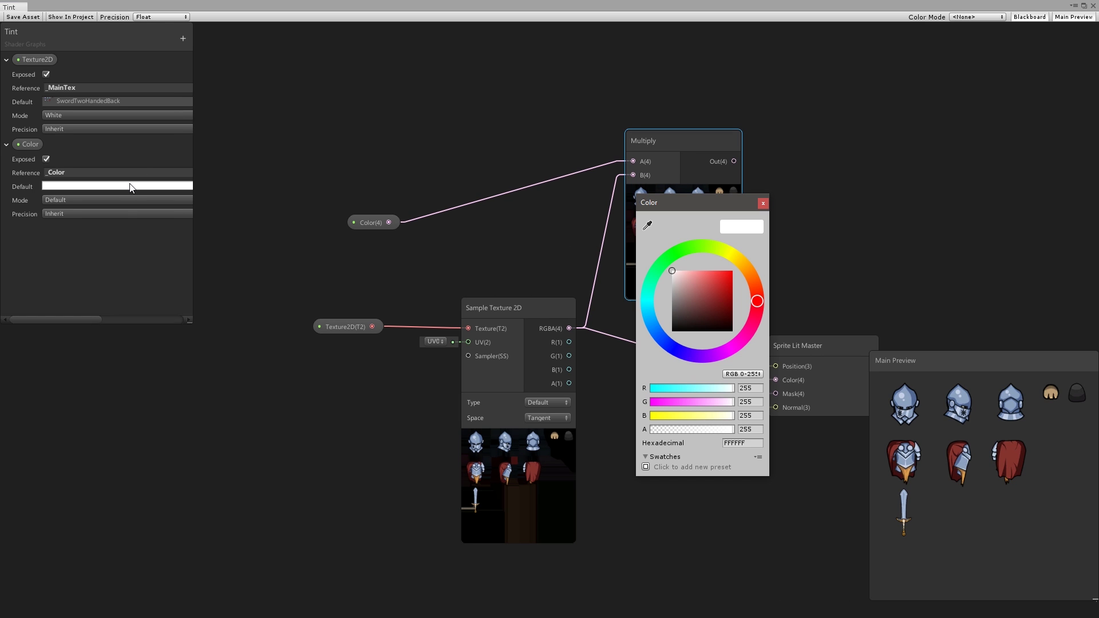
drag(706, 251, 683, 250)
drag(688, 211, 626, 297)
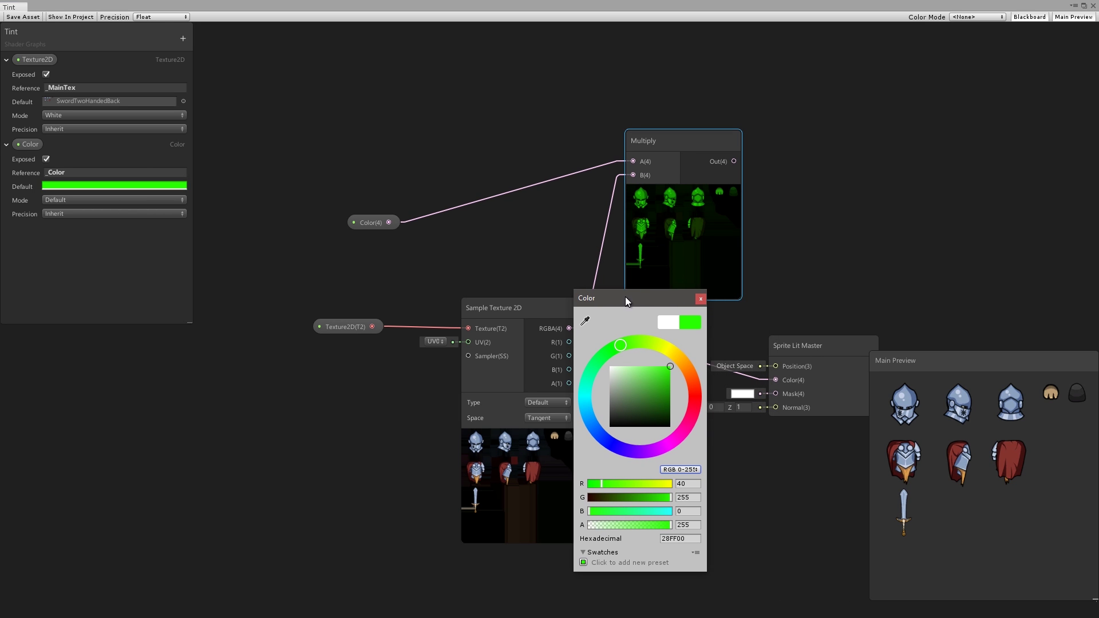
click(702, 300)
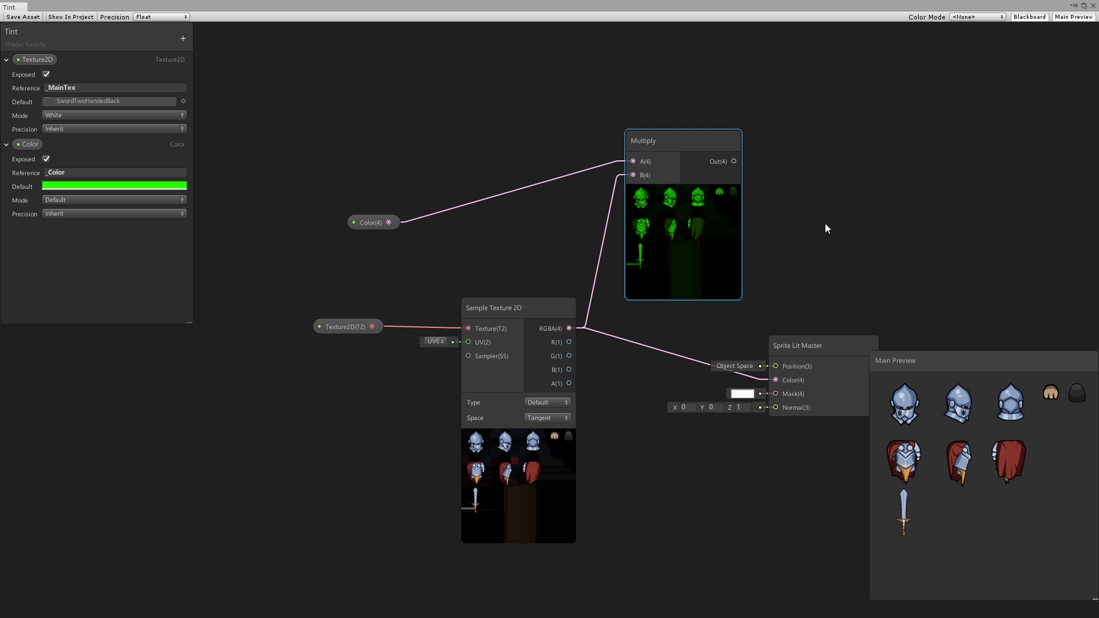
drag(734, 160, 776, 379)
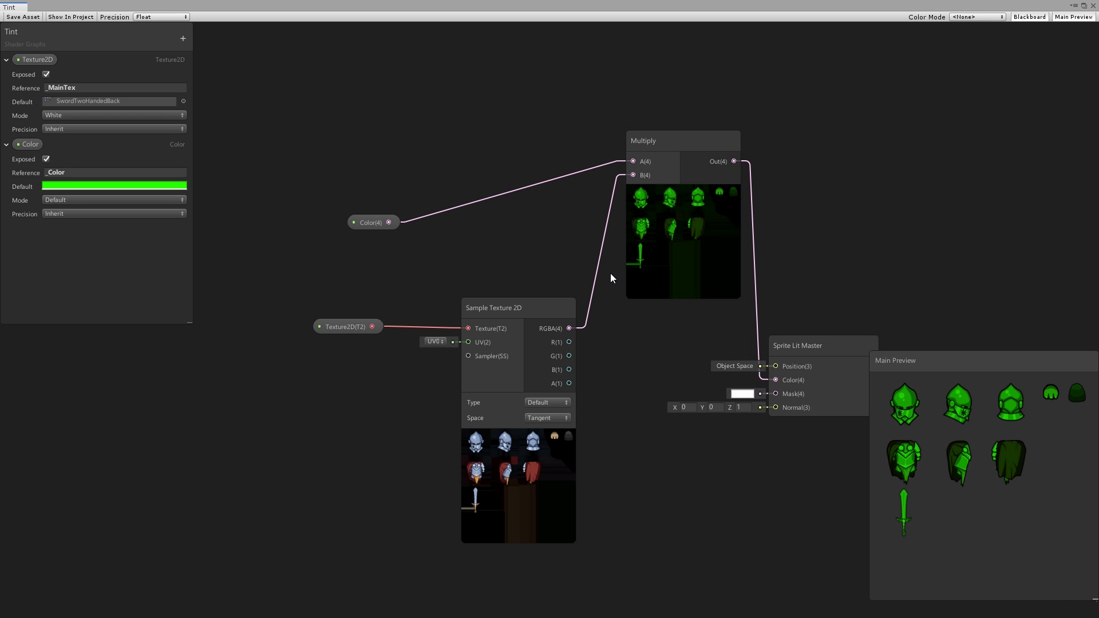
click(22, 17)
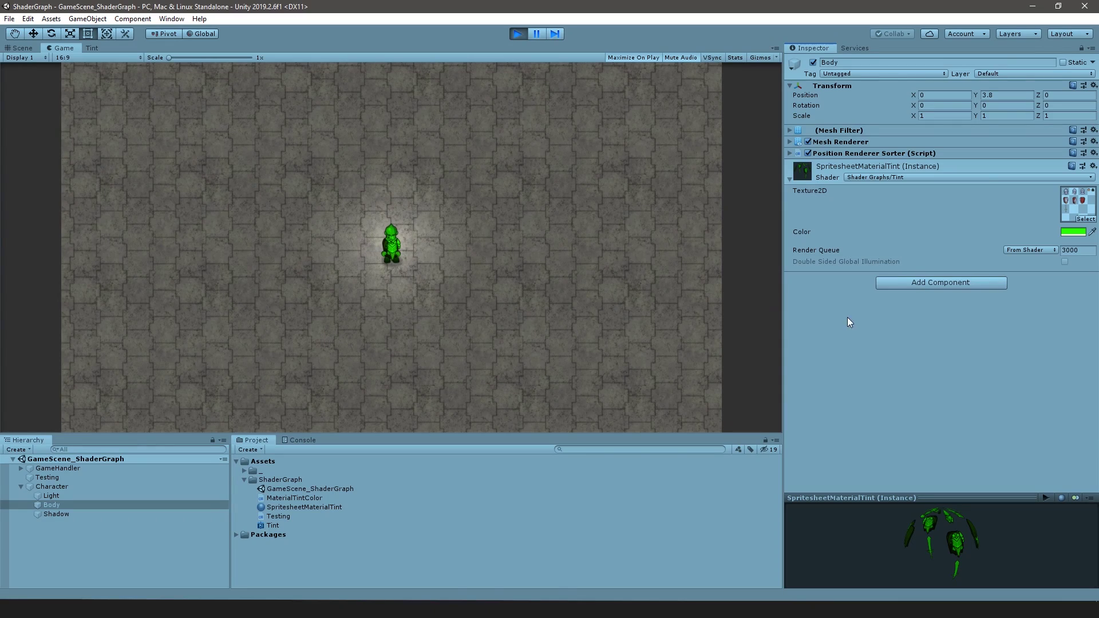
Step: Cycle the running material's Color hue to yellow-green C5FF00, then try lowering its alpha
click(1073, 232)
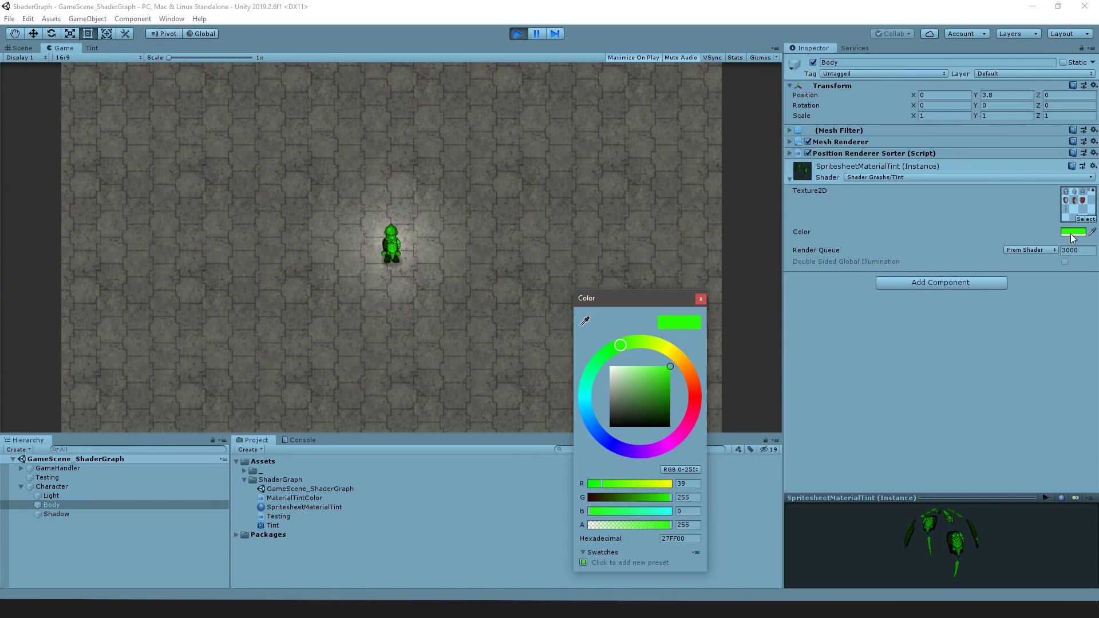
drag(621, 344, 585, 294)
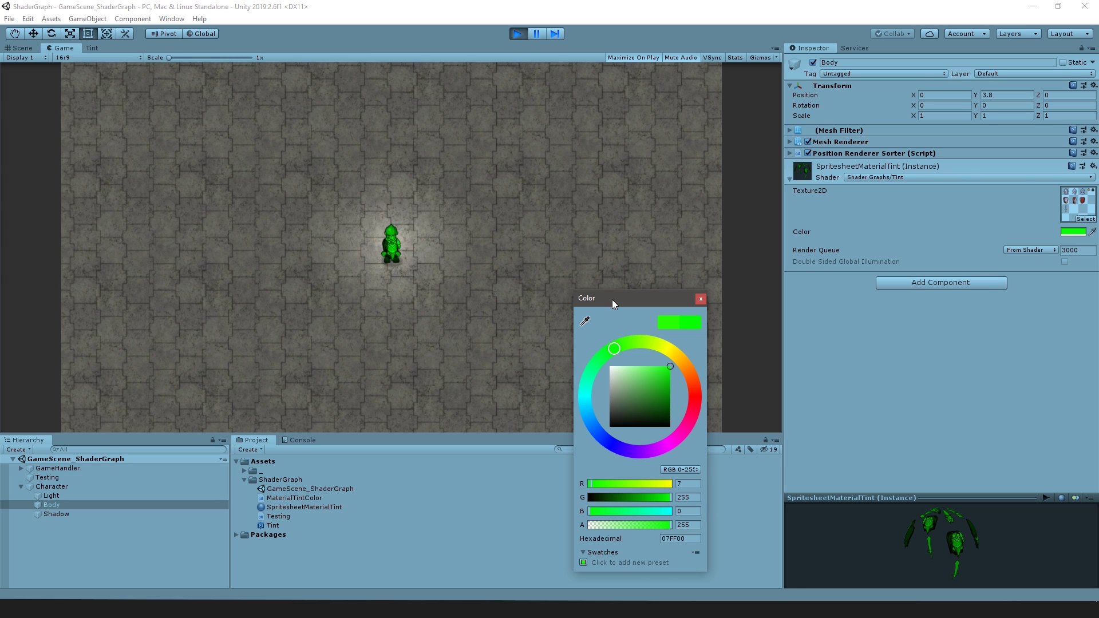
drag(630, 341, 662, 323)
drag(653, 526, 771, 461)
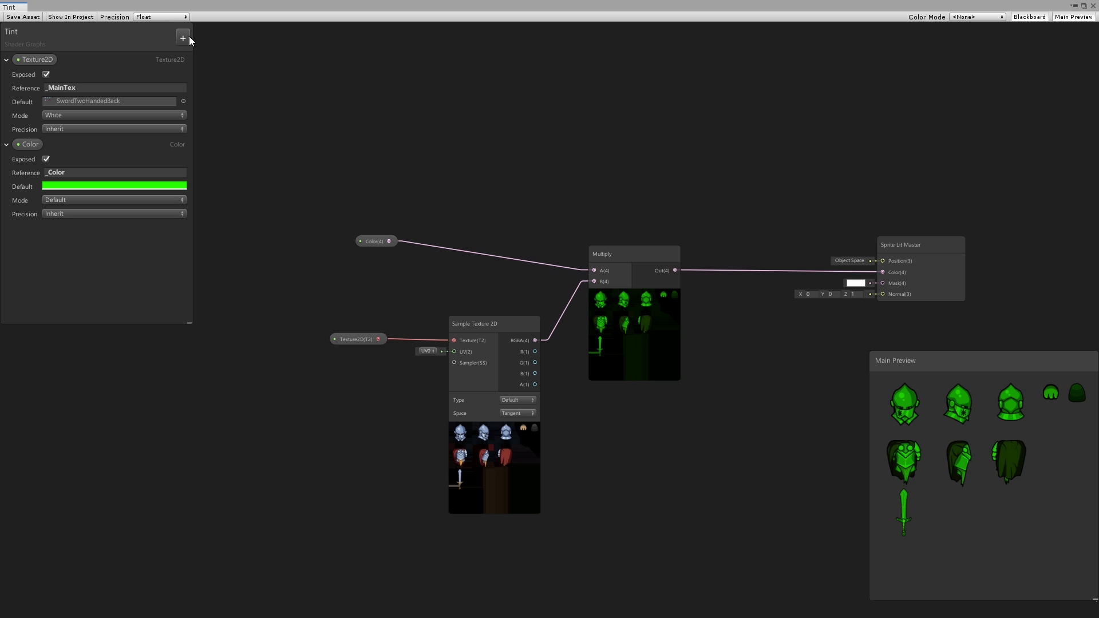
Step: Add a second Color property named Tint with reference _Tint
click(183, 39)
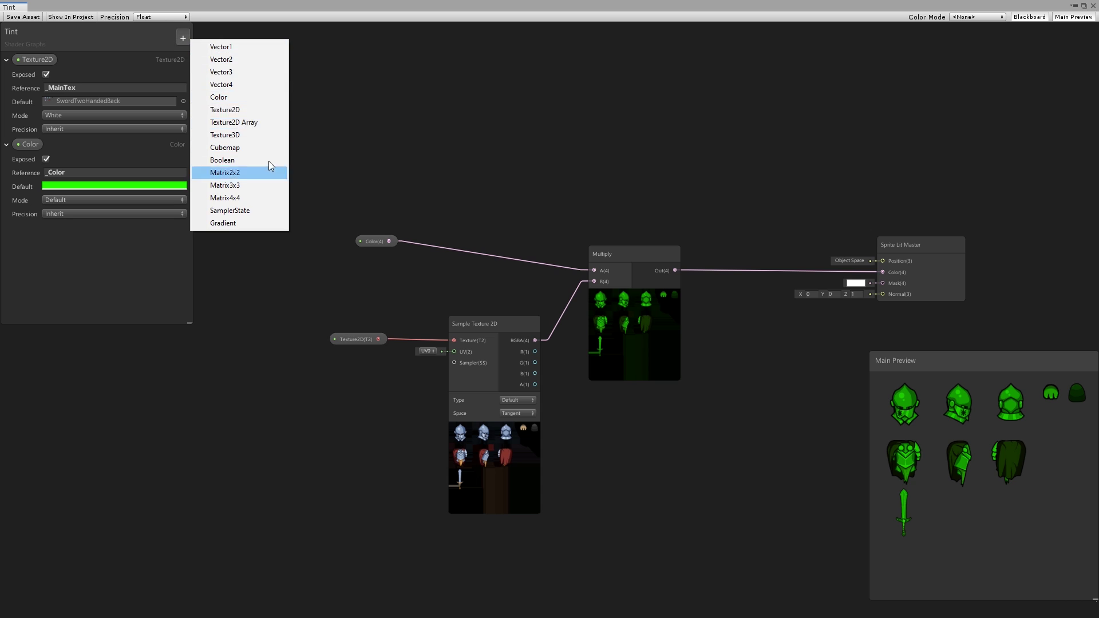
click(216, 98)
text(Tint)
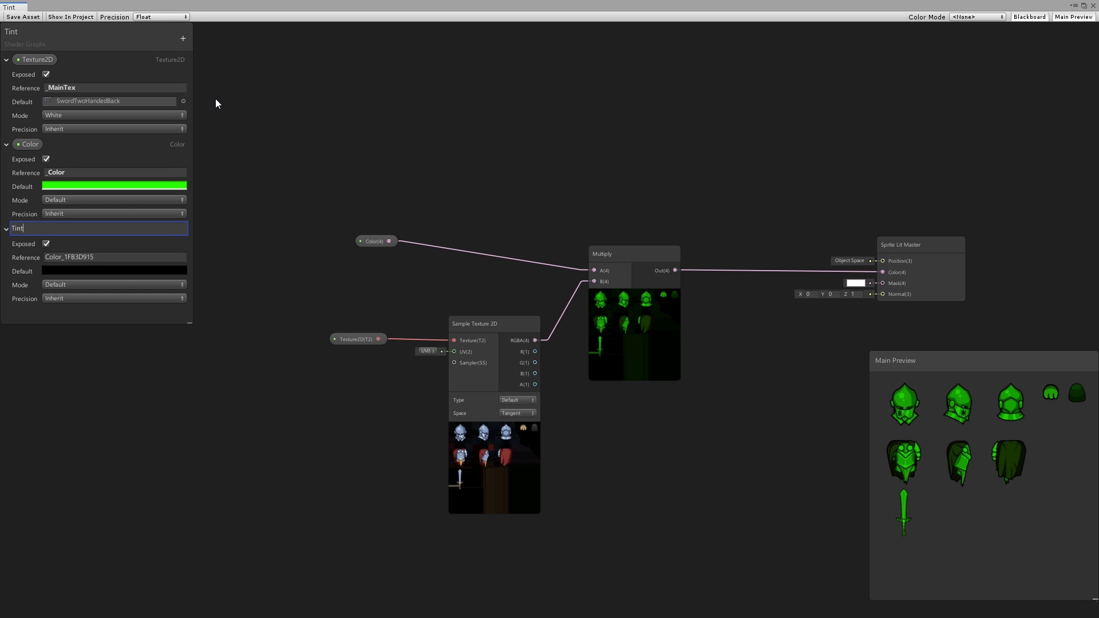
key(Return)
click(103, 256)
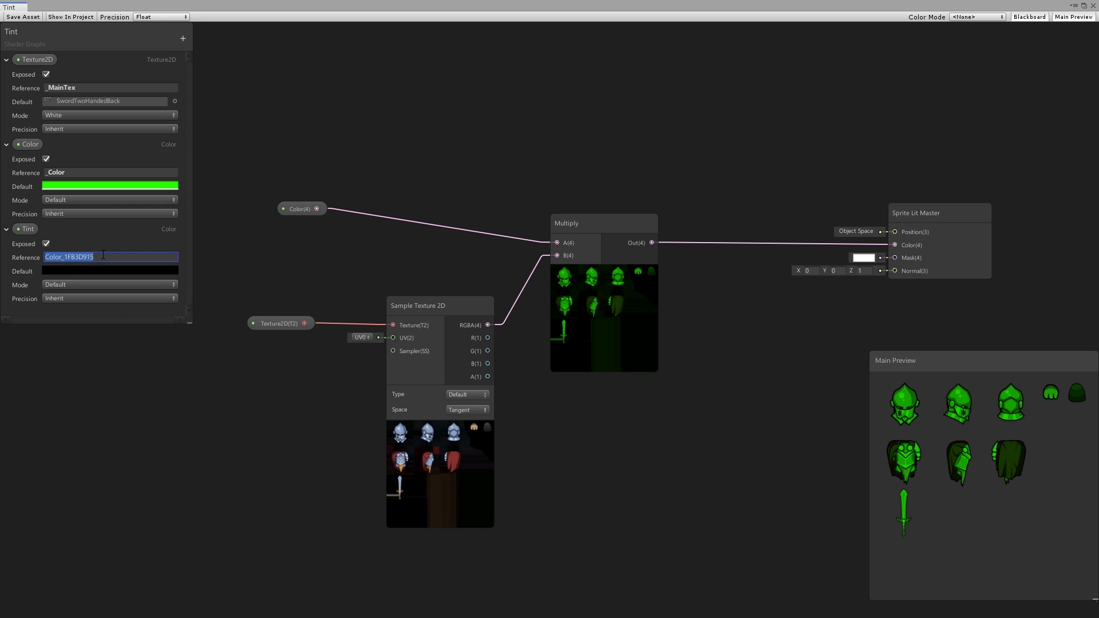
text(_Tint)
Step: Reset Color's default to white and give Tint a green 3BFF00 default with alpha 155
click(85, 183)
drag(652, 396, 388, 178)
drag(657, 526, 858, 463)
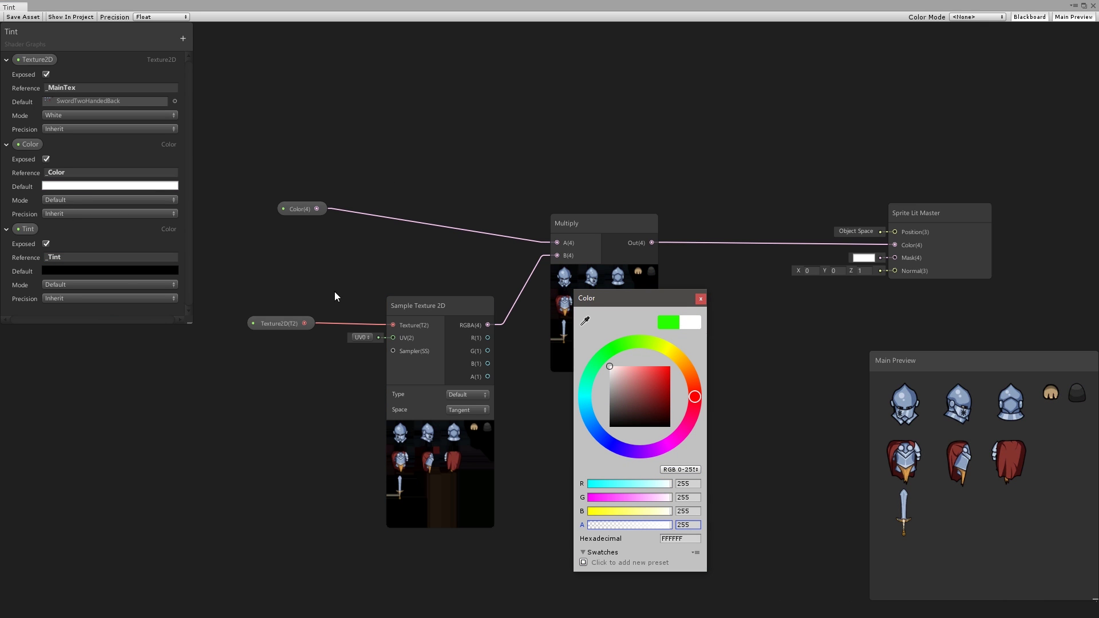
click(99, 270)
click(624, 342)
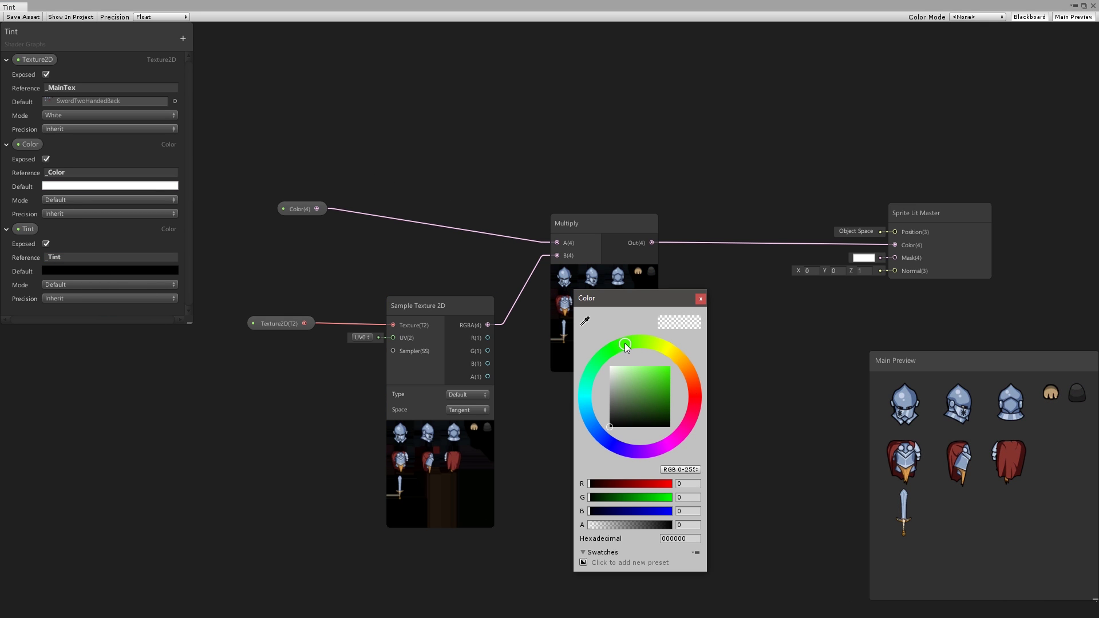
drag(646, 389, 760, 304)
drag(636, 526, 648, 527)
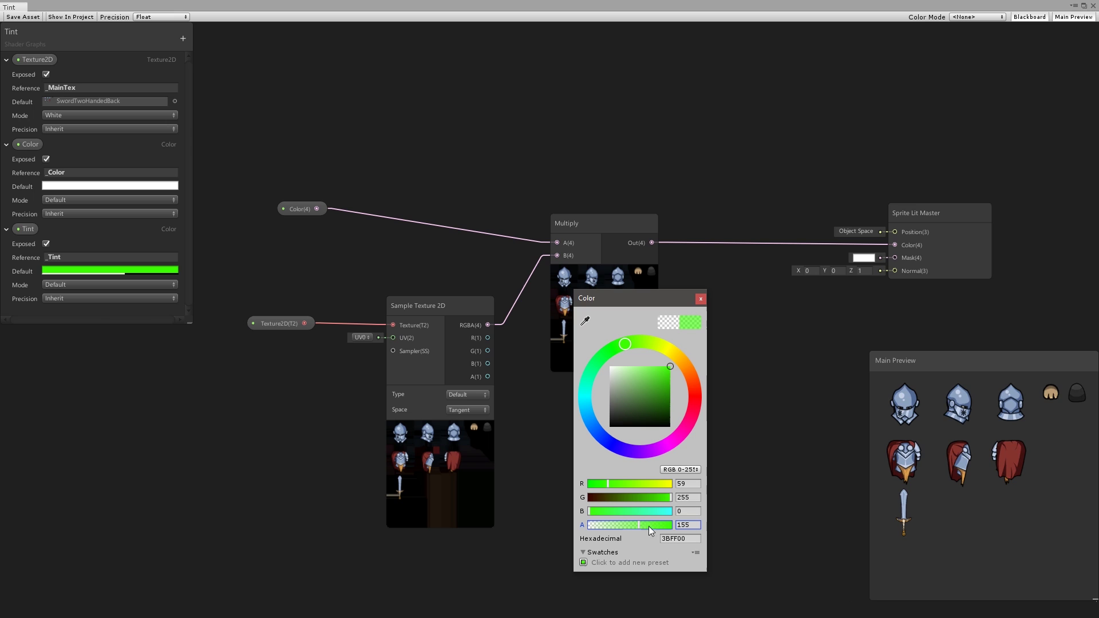
click(702, 298)
Step: Drag the Tint property onto the graph as a node
scroll(712, 287, down, 2)
middle_drag(712, 287, 726, 306)
drag(27, 229, 399, 121)
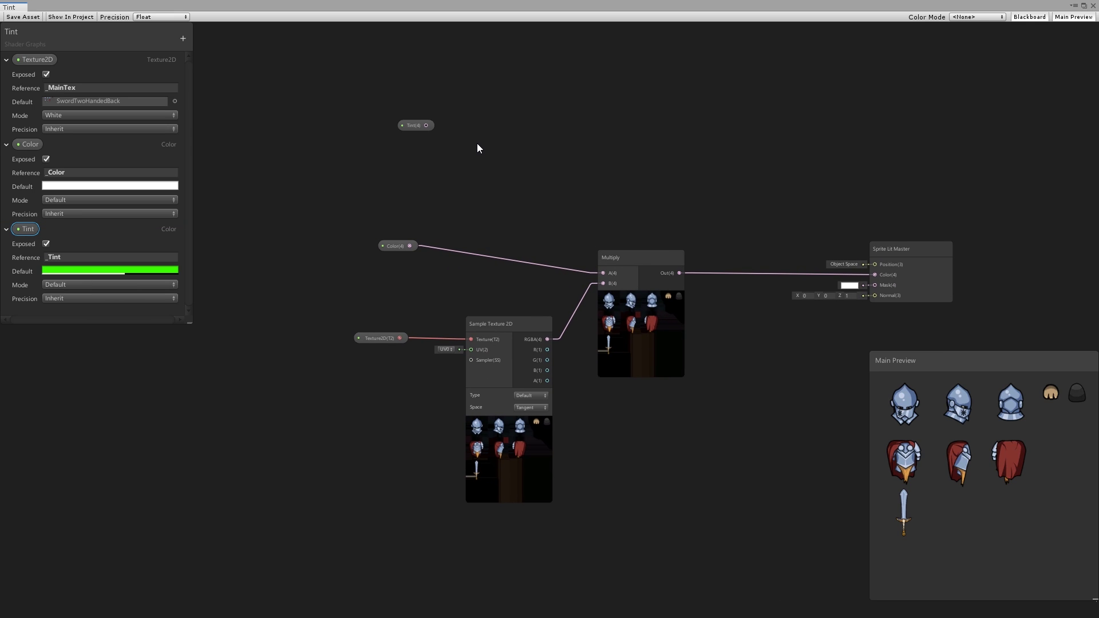
Step: Multiply Tint with the first Multiply's product into master Color, then lower Tint's alpha to 45
click(504, 142)
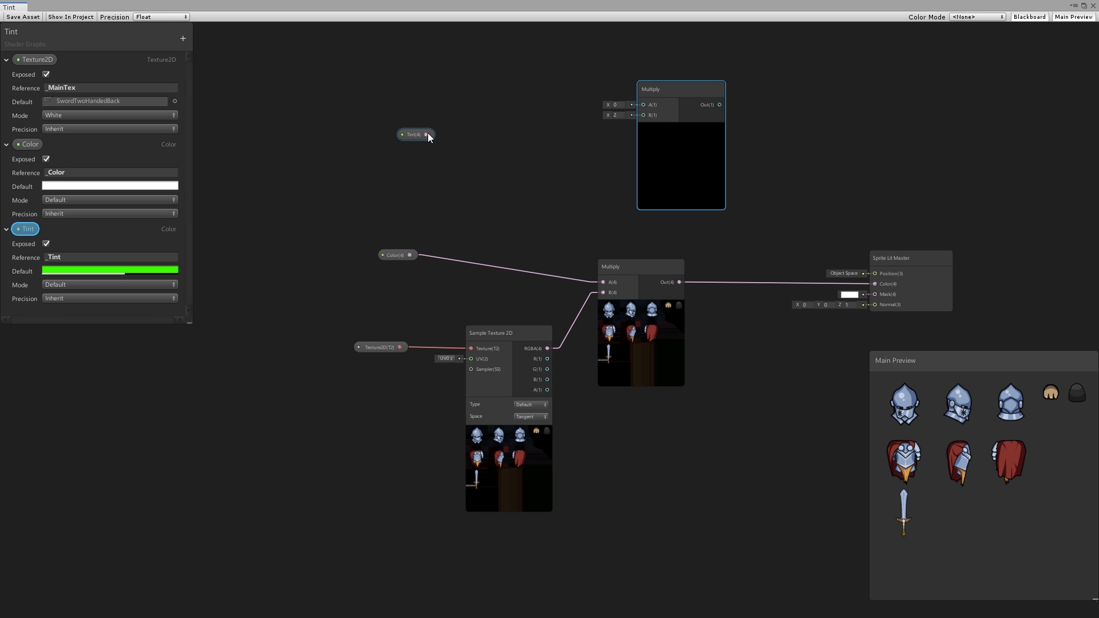
drag(426, 134, 647, 106)
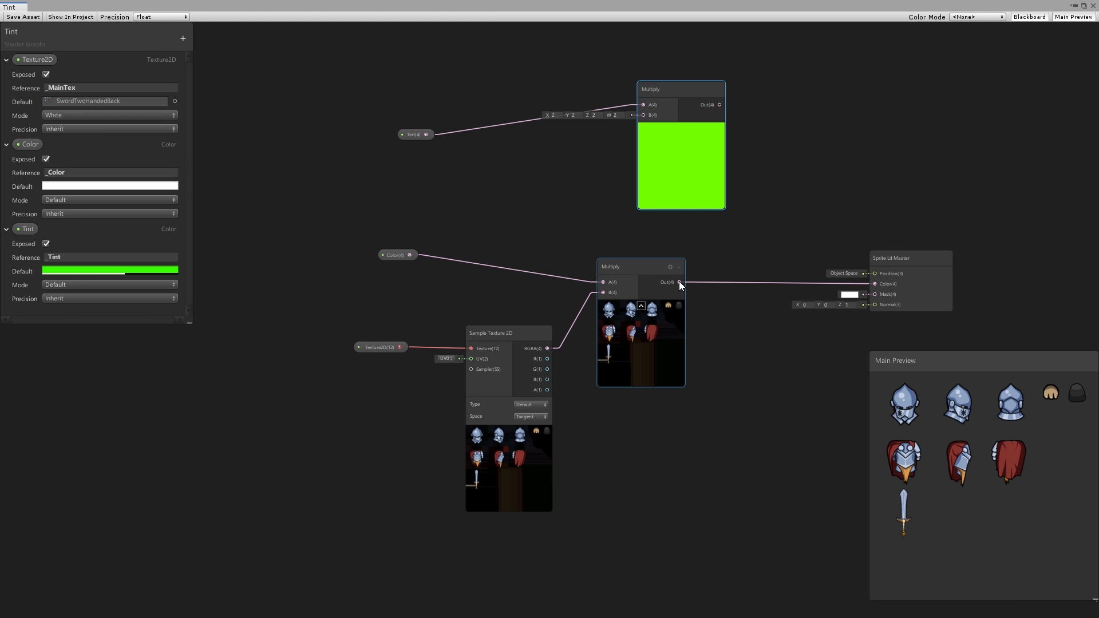
drag(679, 283, 643, 115)
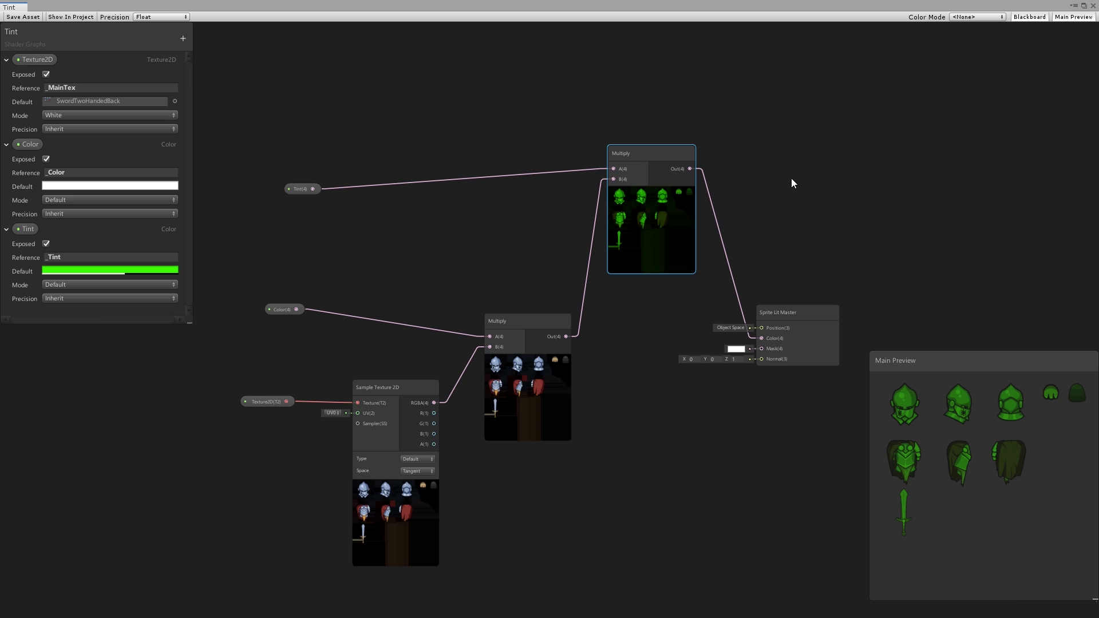
click(791, 182)
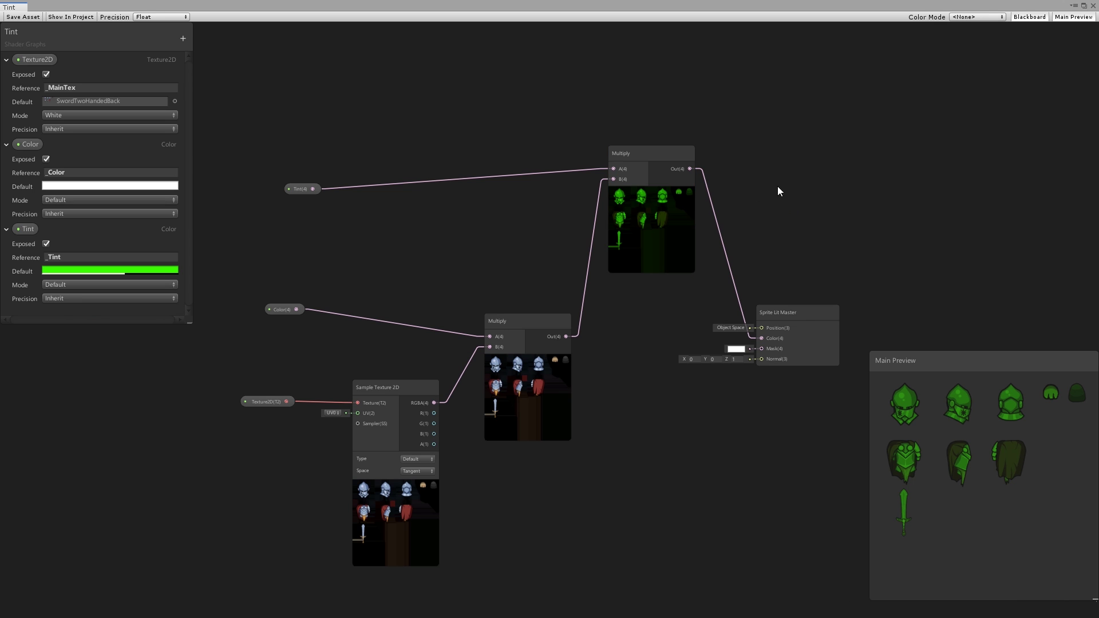
click(87, 272)
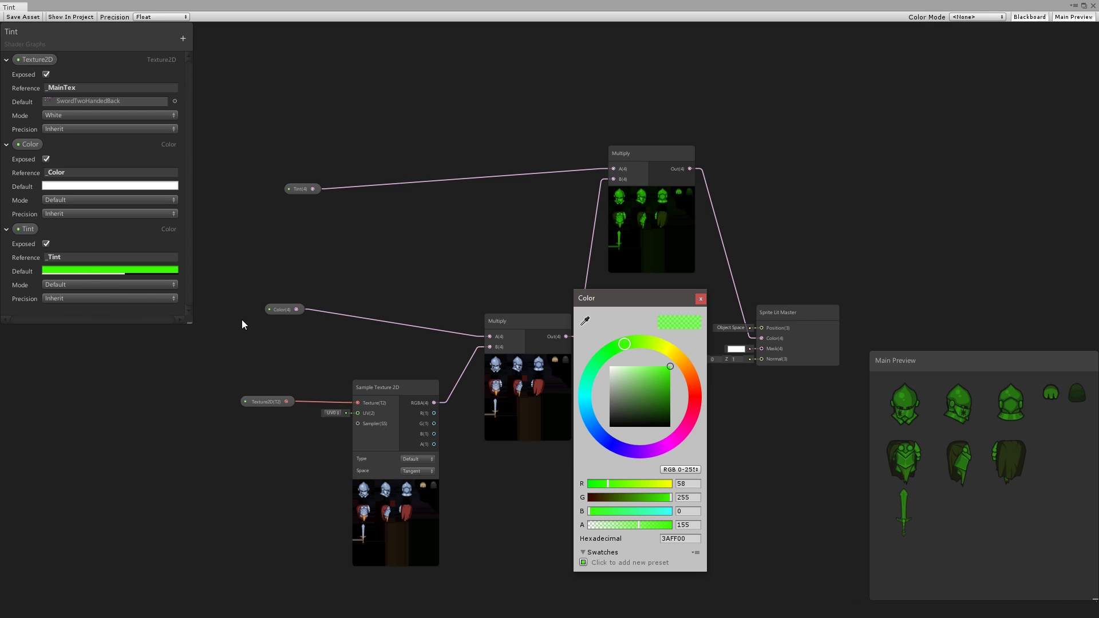
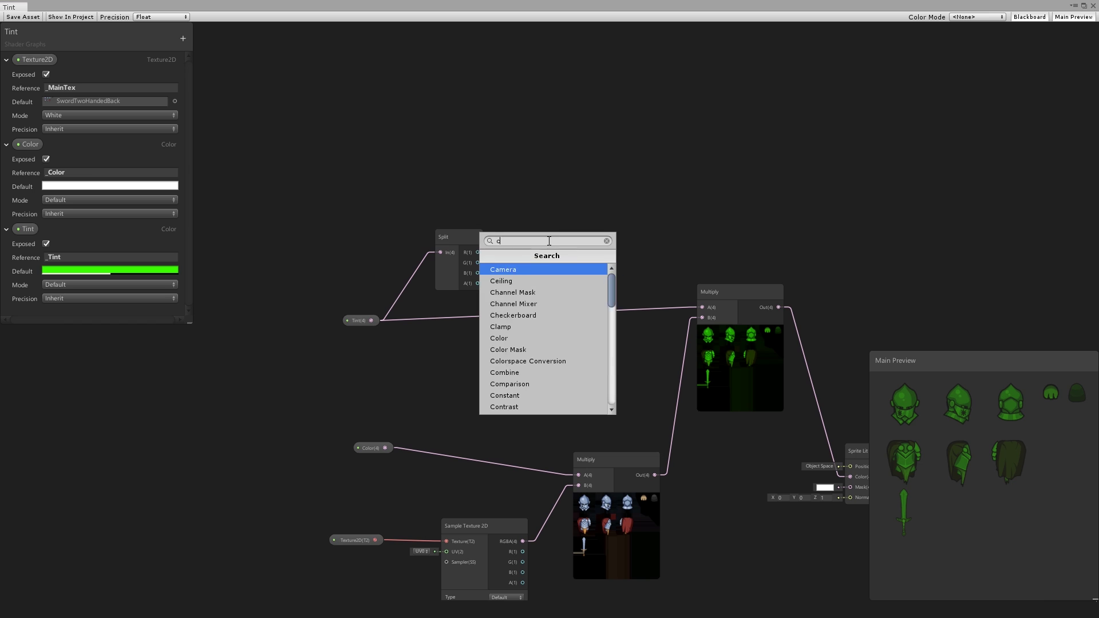
Step: Add a Combine node and wire the Tint's split R, G and B channels into it
text(combine)
key(Return)
drag(578, 263, 602, 148)
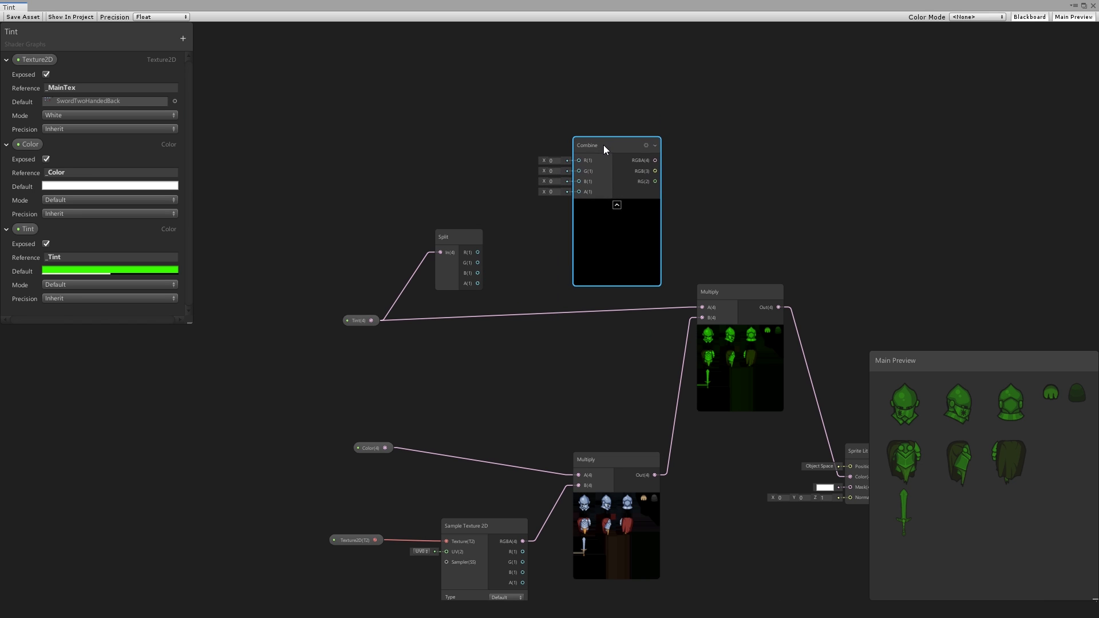
drag(478, 252, 578, 160)
drag(477, 263, 588, 181)
click(528, 266)
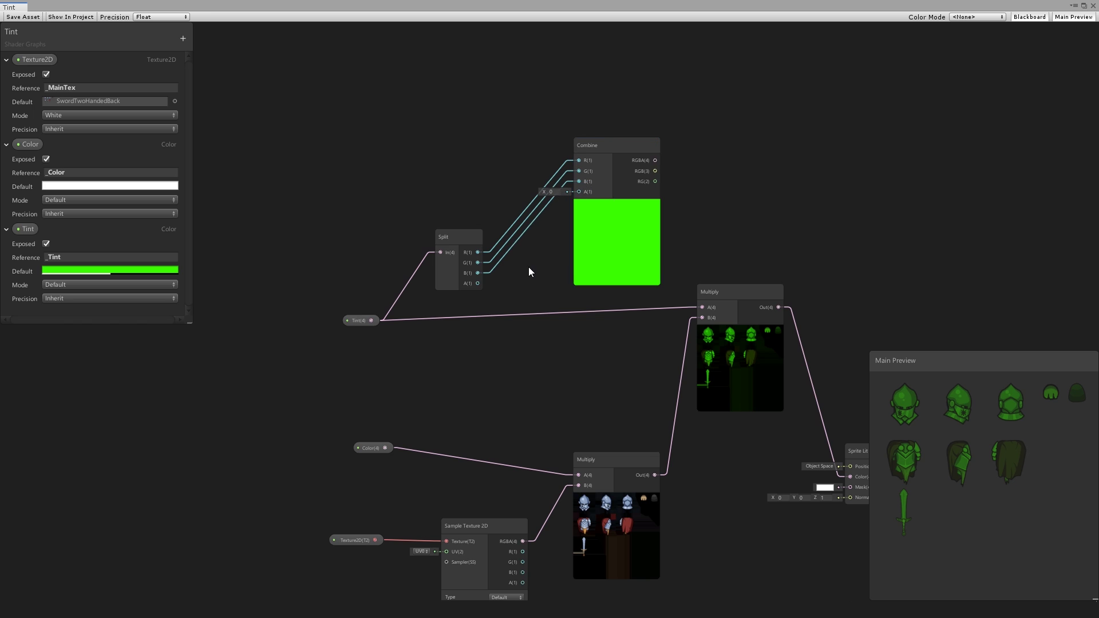
middle_drag(528, 267, 452, 308)
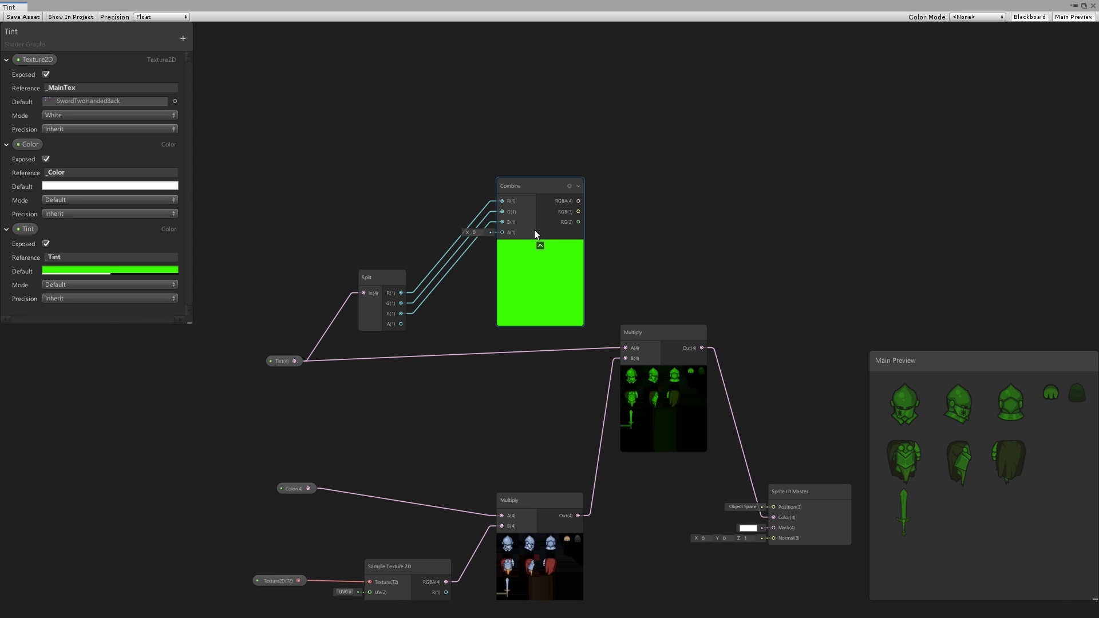
Step: Multiply the Combine RGB (A) by the Tint's alpha (B) in a new Multiply node, then tidy the nodes
key(space)
text(mul)
key(Return)
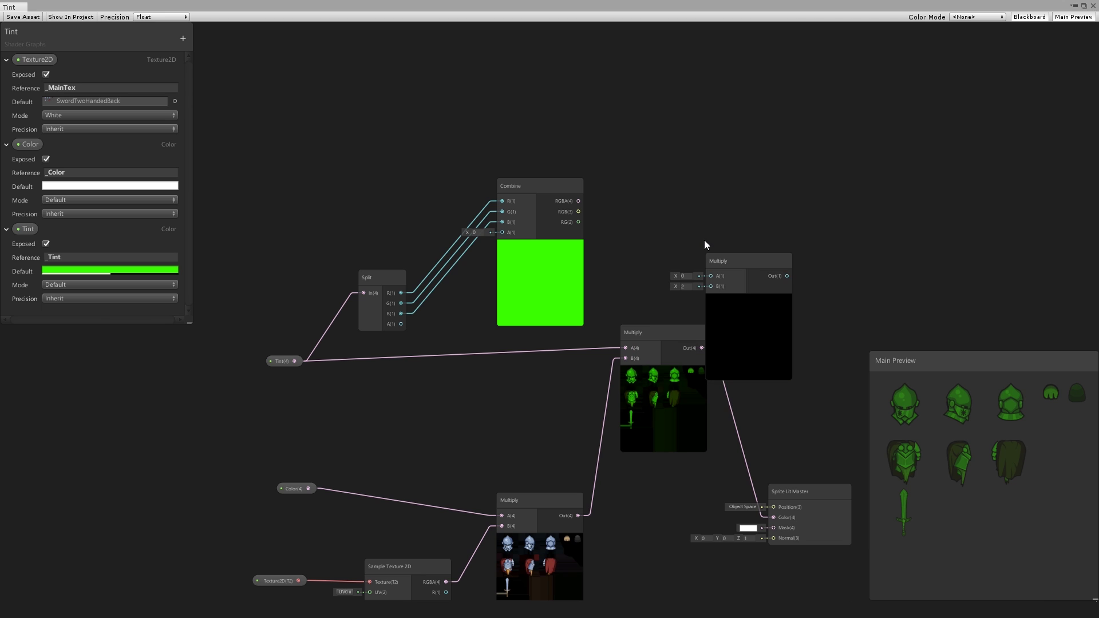
drag(732, 266, 683, 251)
drag(401, 324, 653, 263)
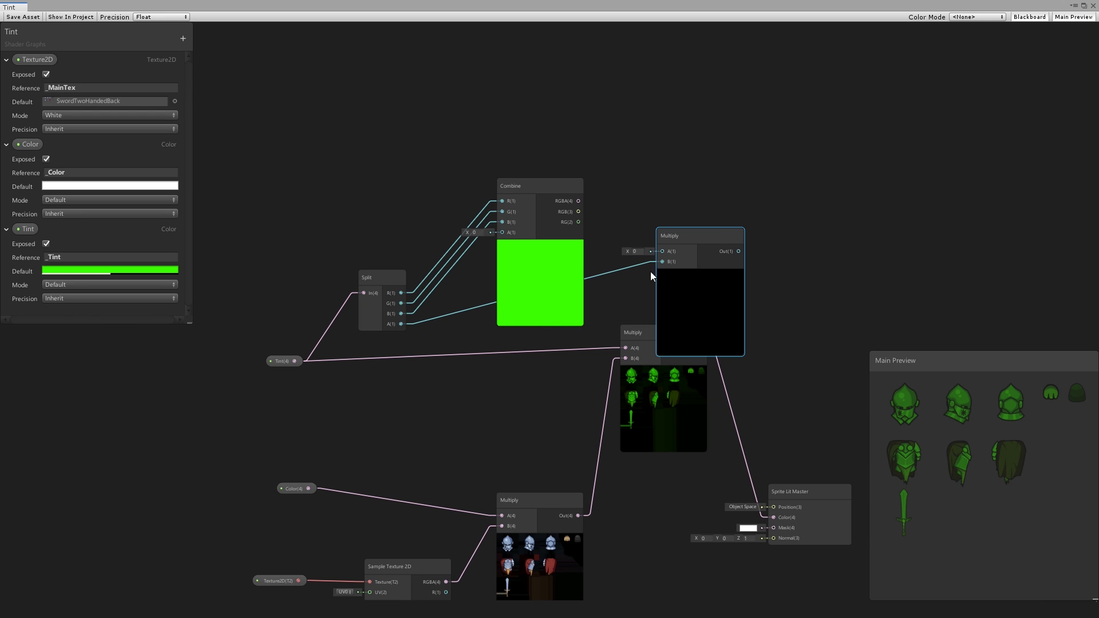
drag(580, 212, 663, 252)
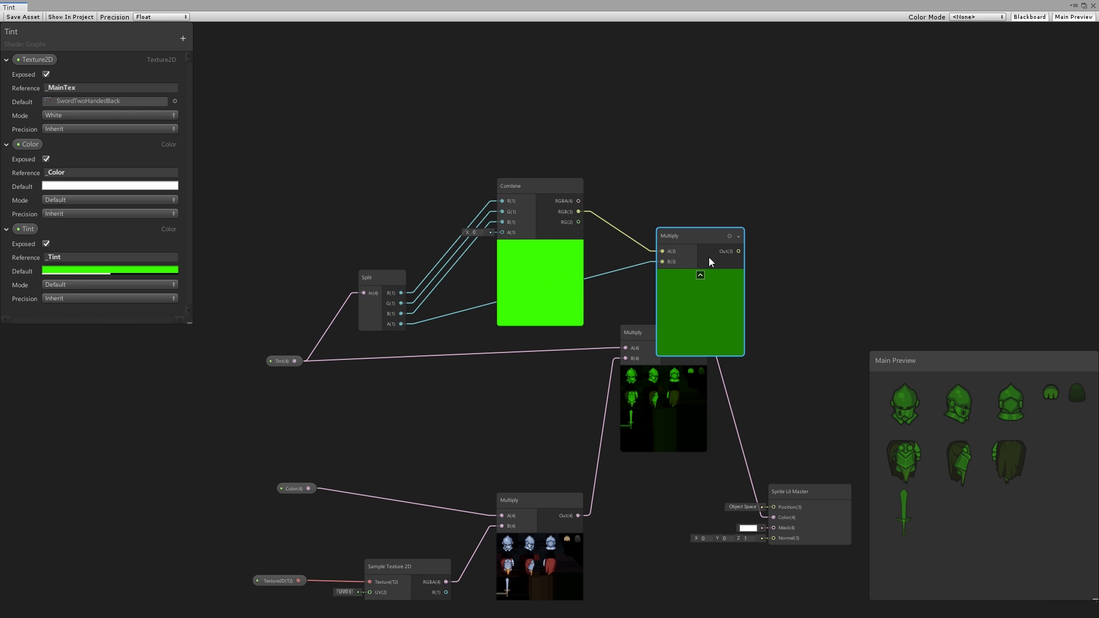
drag(693, 307, 584, 285)
middle_drag(584, 285, 750, 248)
drag(750, 250, 726, 239)
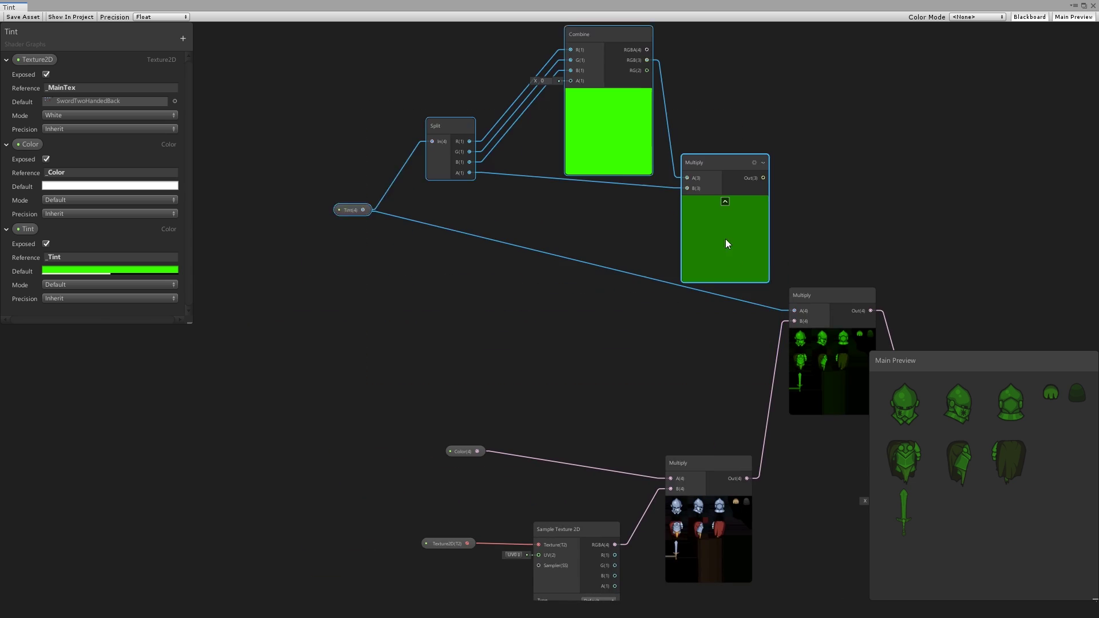
middle_drag(801, 252, 516, 190)
drag(544, 235, 553, 281)
scroll(561, 212, down, 2)
middle_drag(561, 212, 705, 324)
drag(634, 292, 624, 317)
scroll(853, 269, up, 3)
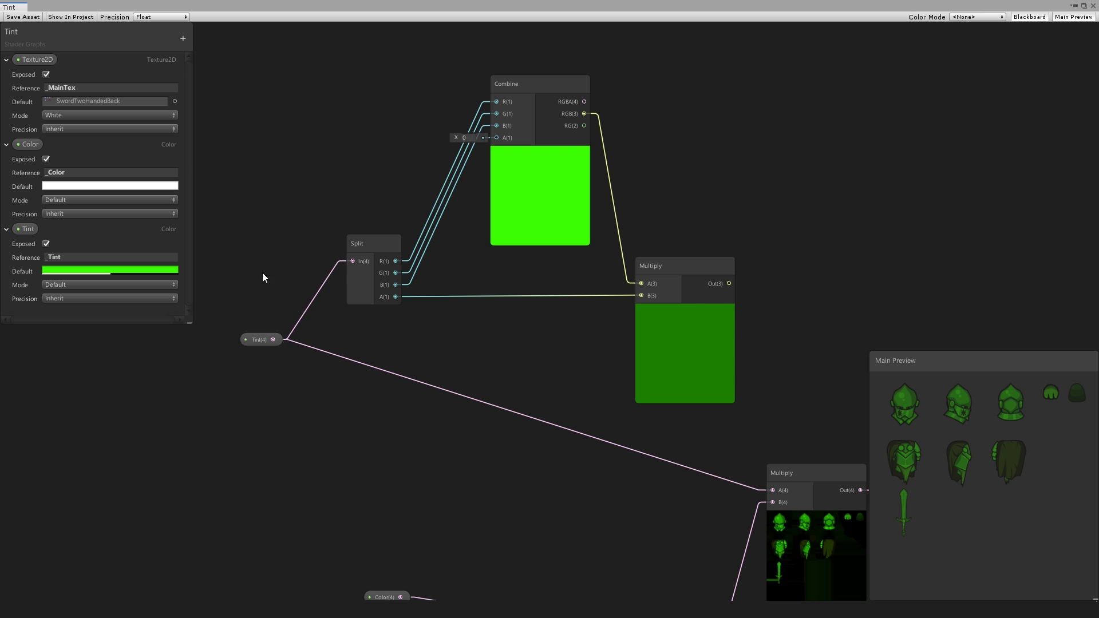
Step: Set the Tint property's default colour alpha to 173 in the colour picker
click(101, 271)
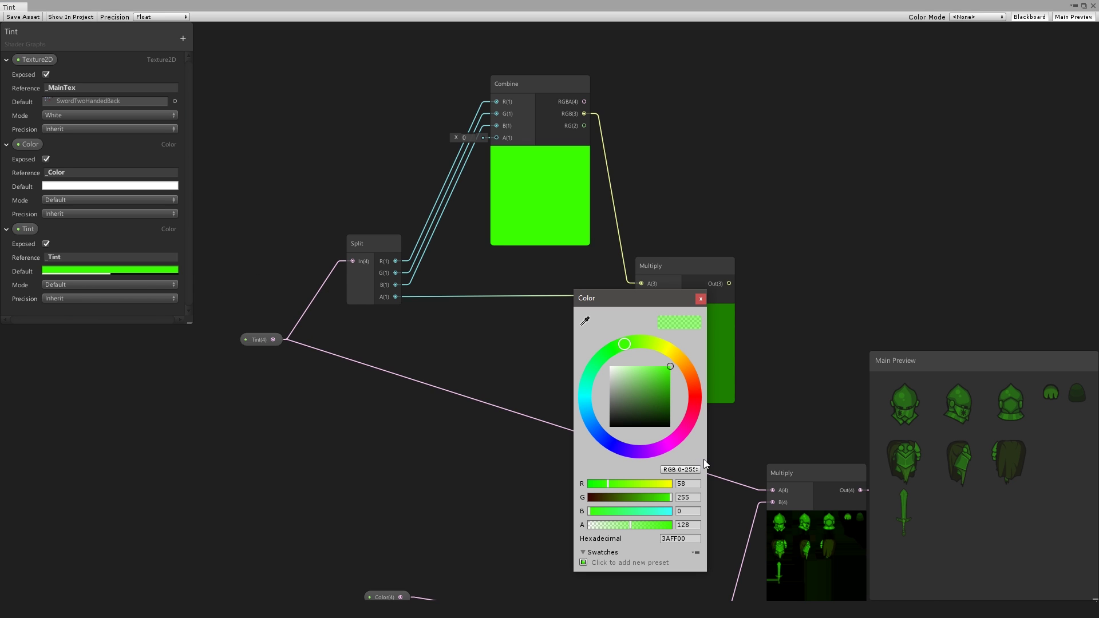
drag(626, 294, 482, 267)
drag(513, 496, 386, 495)
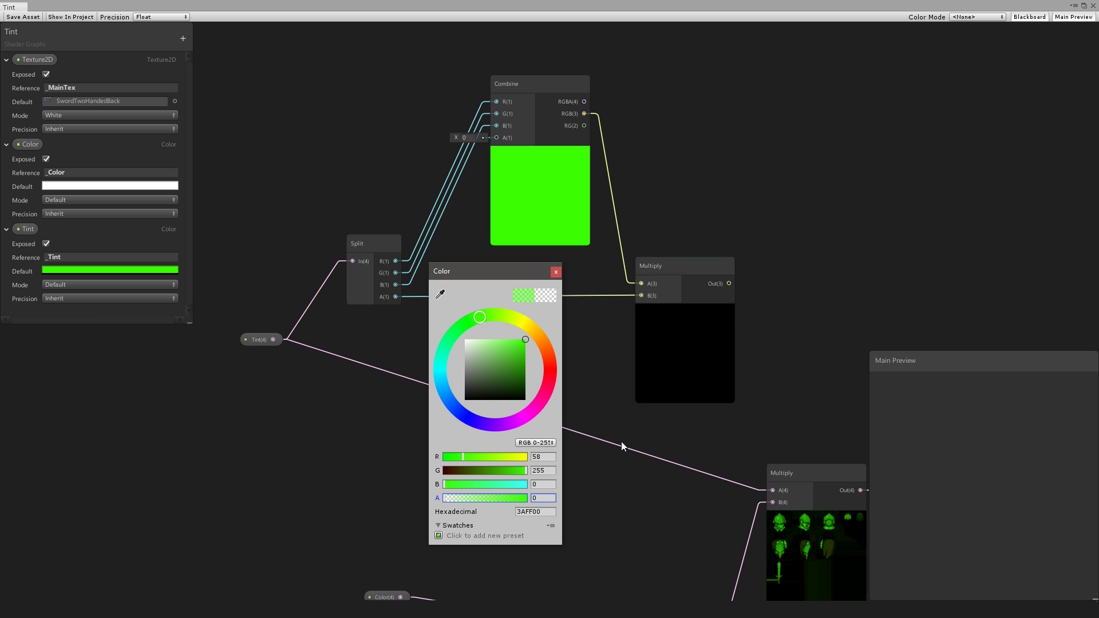
drag(468, 498, 425, 507)
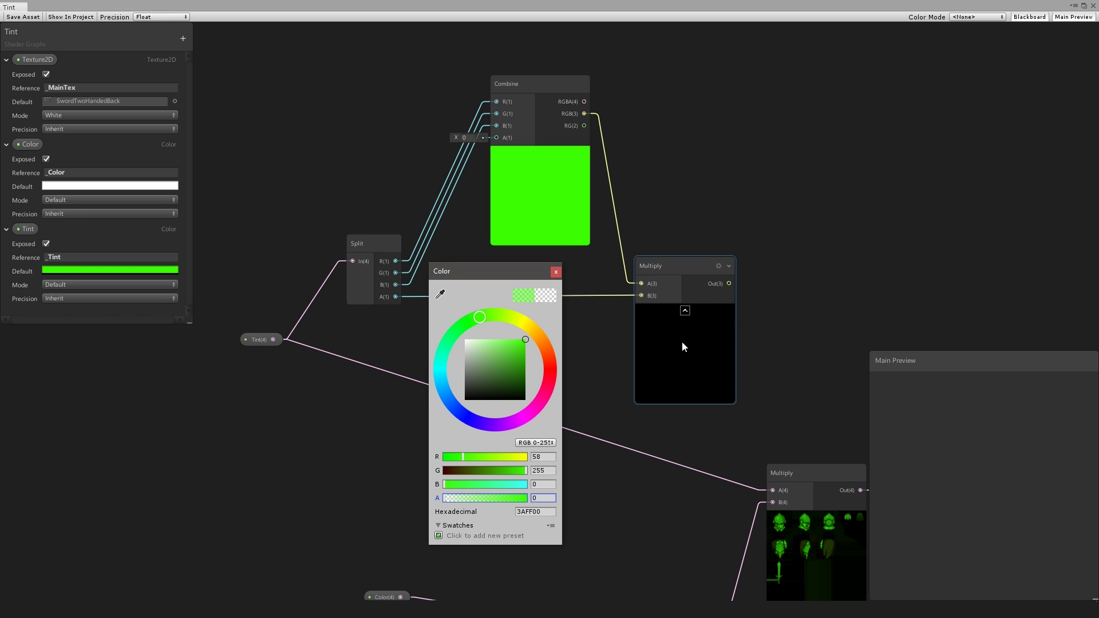
click(499, 498)
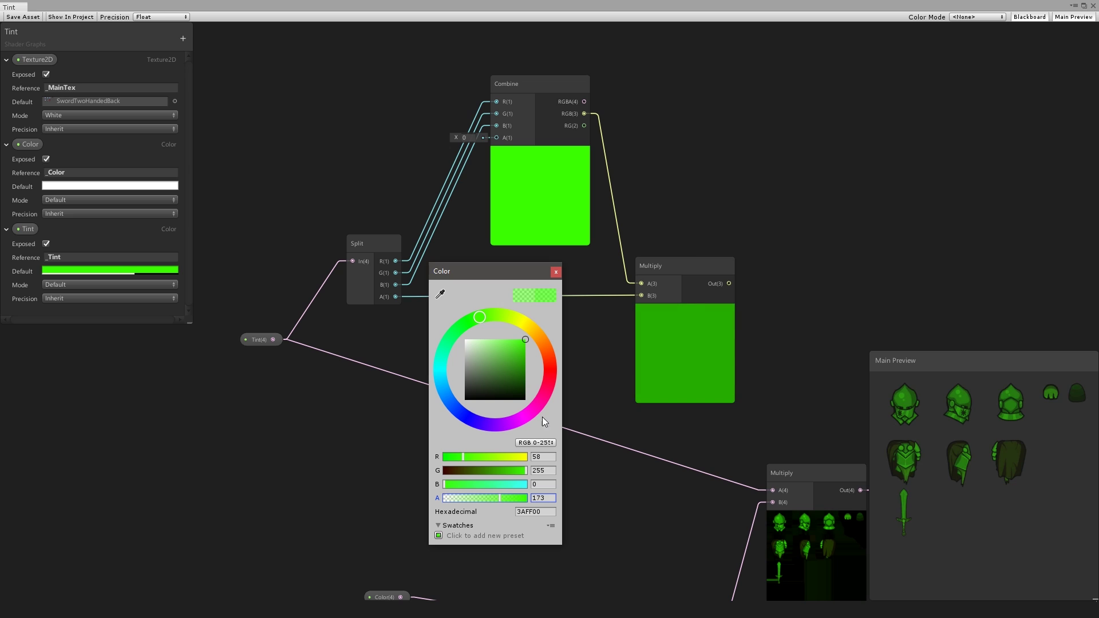
click(555, 273)
middle_drag(768, 322, 589, 322)
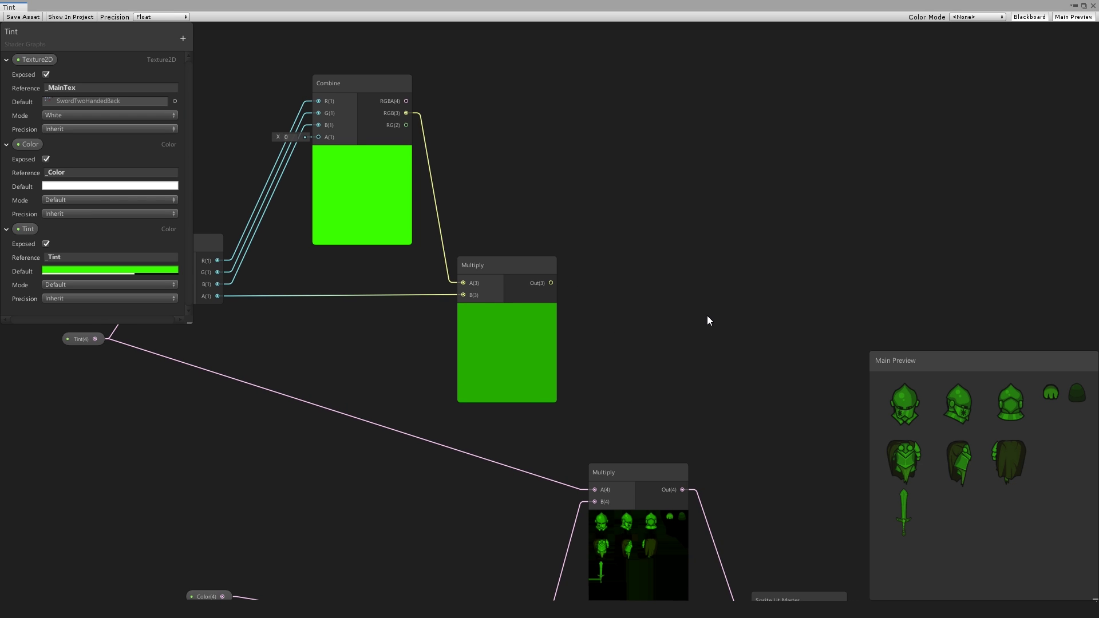
Step: Create an Add node fed by the alpha-scaled tint in A, and delete the old Tint Multiply node
key(space)
text(add)
key(Return)
drag(756, 334, 687, 284)
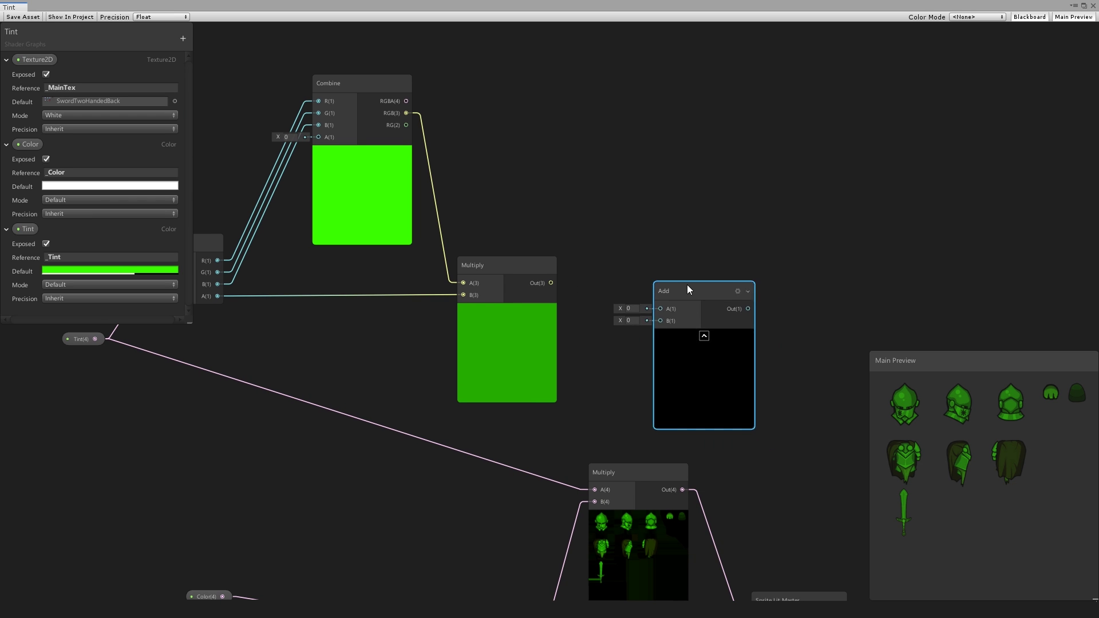
middle_drag(552, 283, 501, 264)
drag(501, 264, 595, 286)
middle_drag(529, 406, 564, 315)
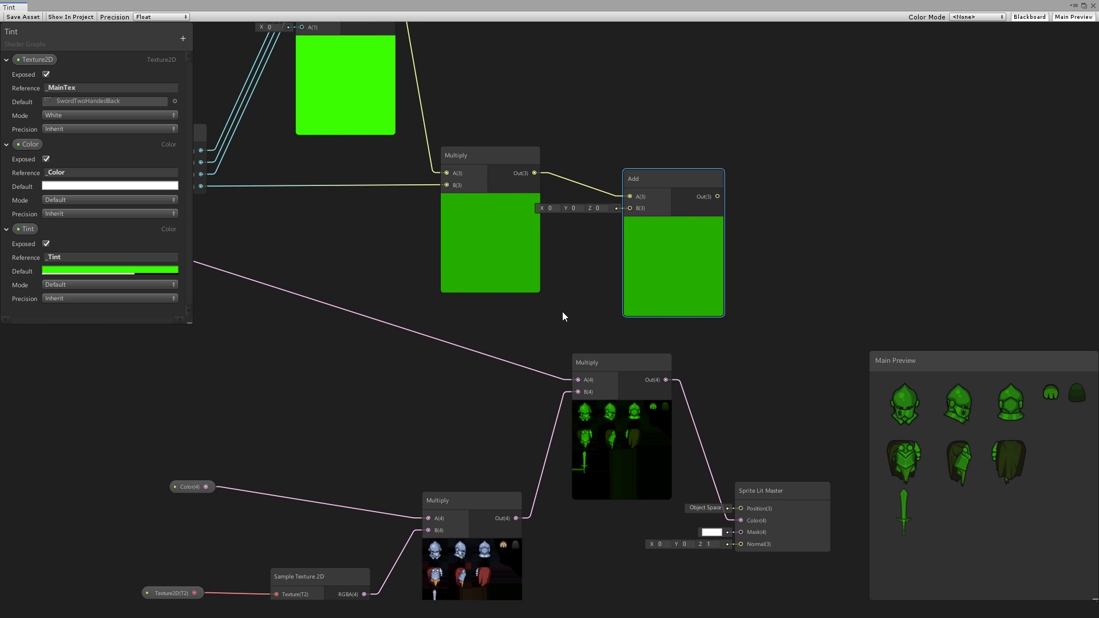
click(596, 472)
click(609, 469)
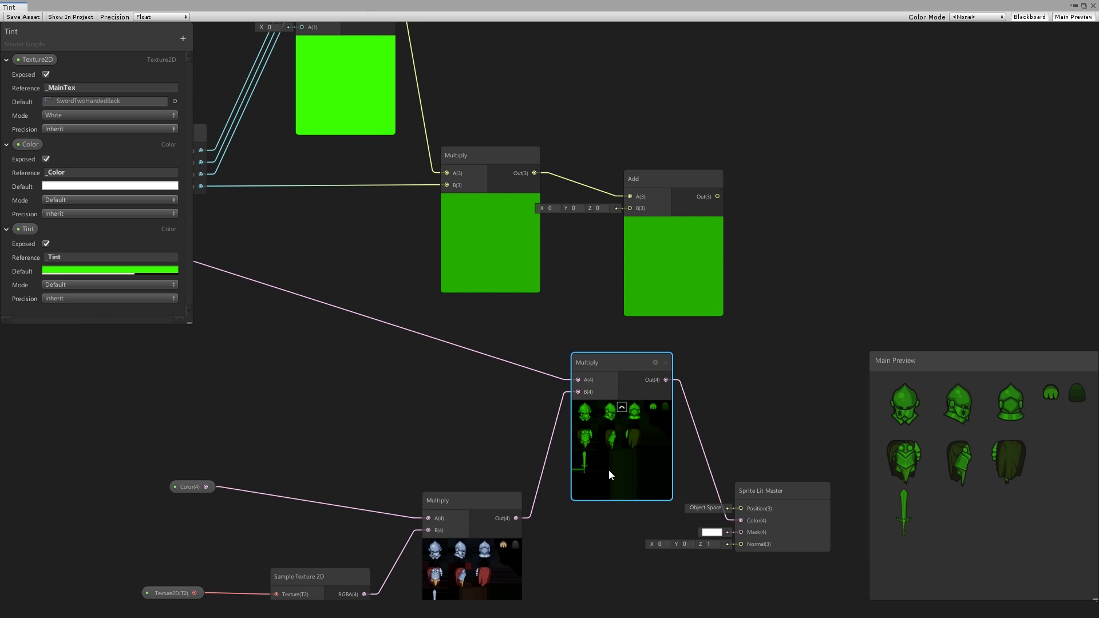
key(Delete)
Step: Wire the Color-times-texture result into Add's B input and Add's output into master Color
middle_drag(534, 346, 571, 389)
drag(699, 315, 691, 433)
middle_drag(572, 462, 525, 406)
drag(506, 505, 611, 314)
middle_drag(749, 346, 596, 273)
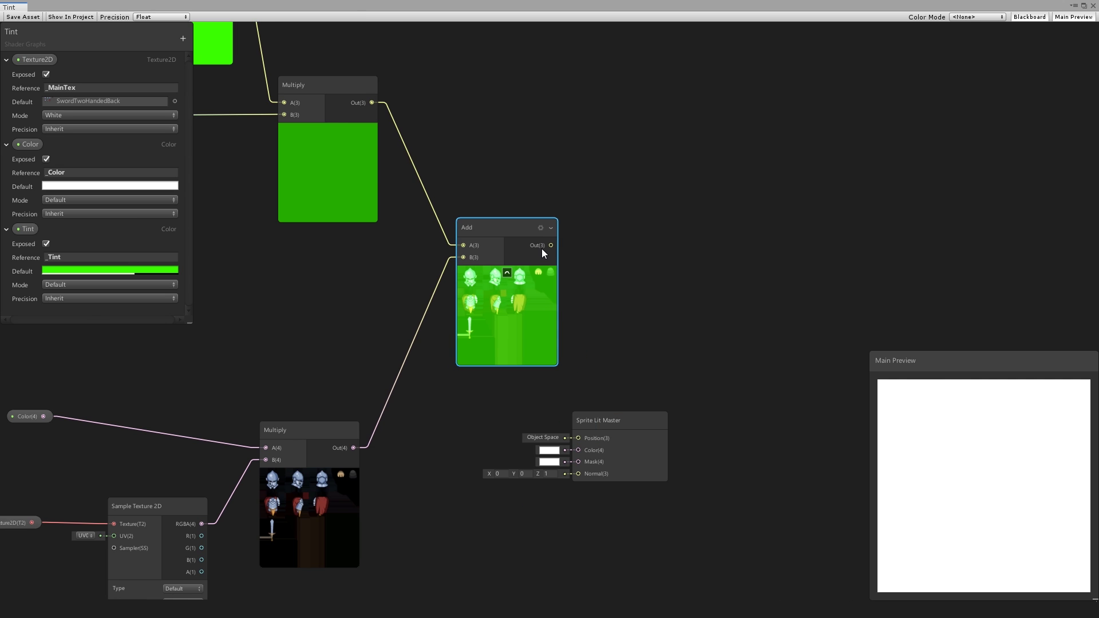
drag(549, 245, 575, 441)
drag(575, 441, 578, 450)
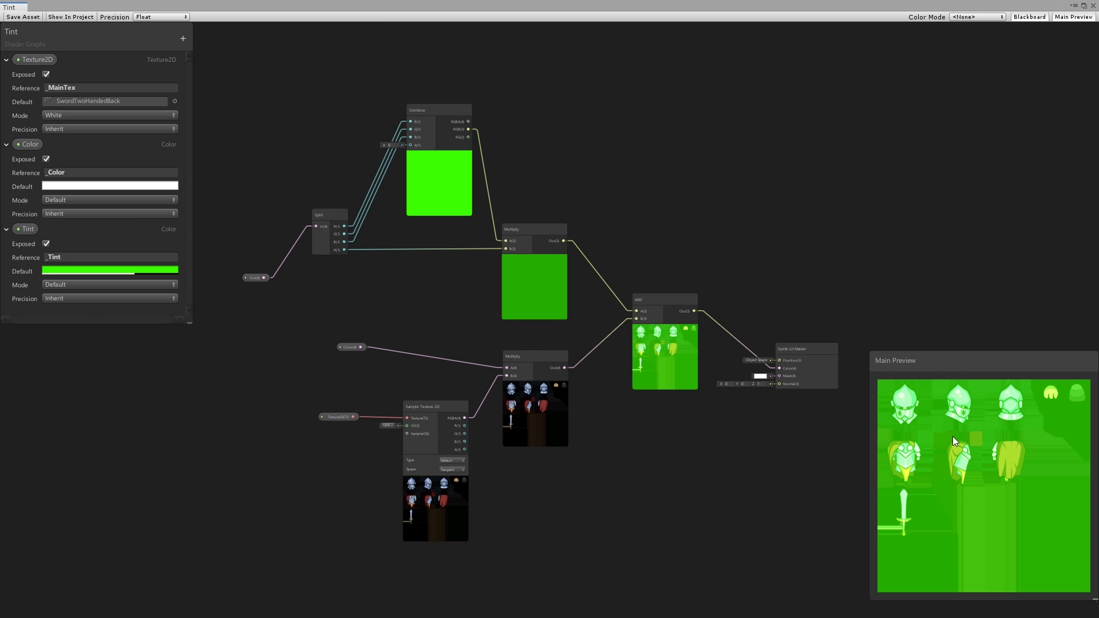
Step: Test several alpha values on the Tint default colour, ending with a high alpha
click(123, 270)
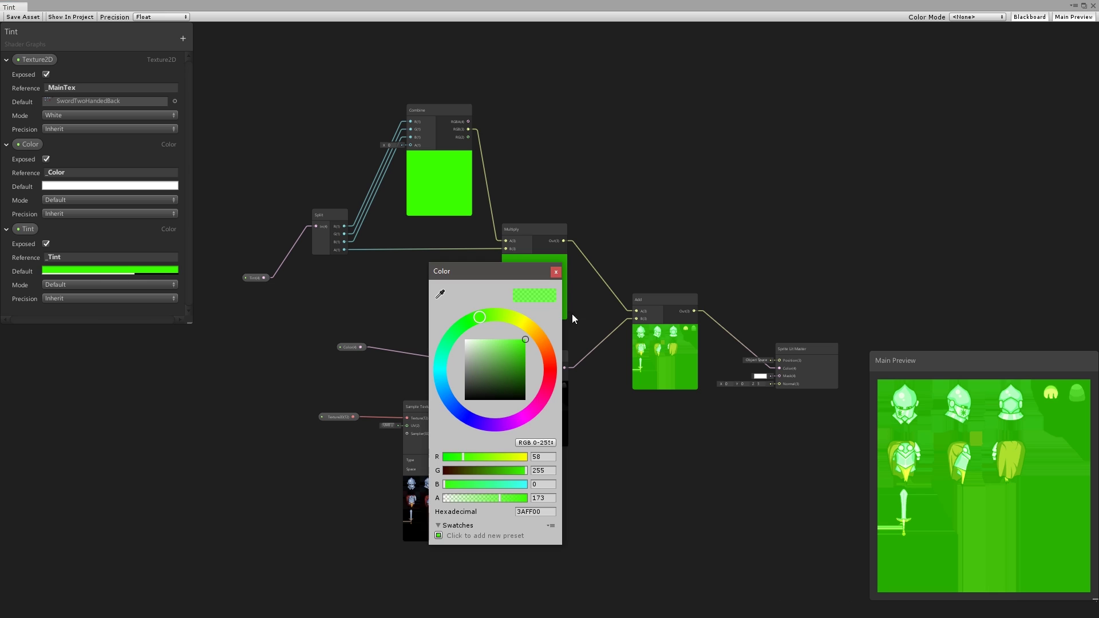
drag(490, 500, 216, 510)
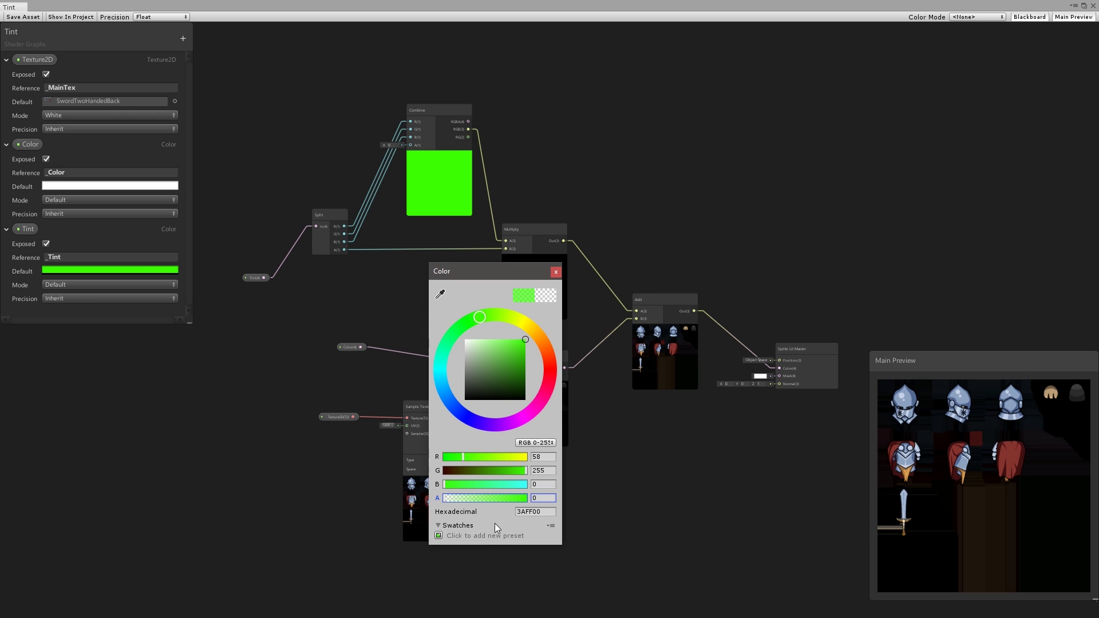
click(482, 498)
click(560, 315)
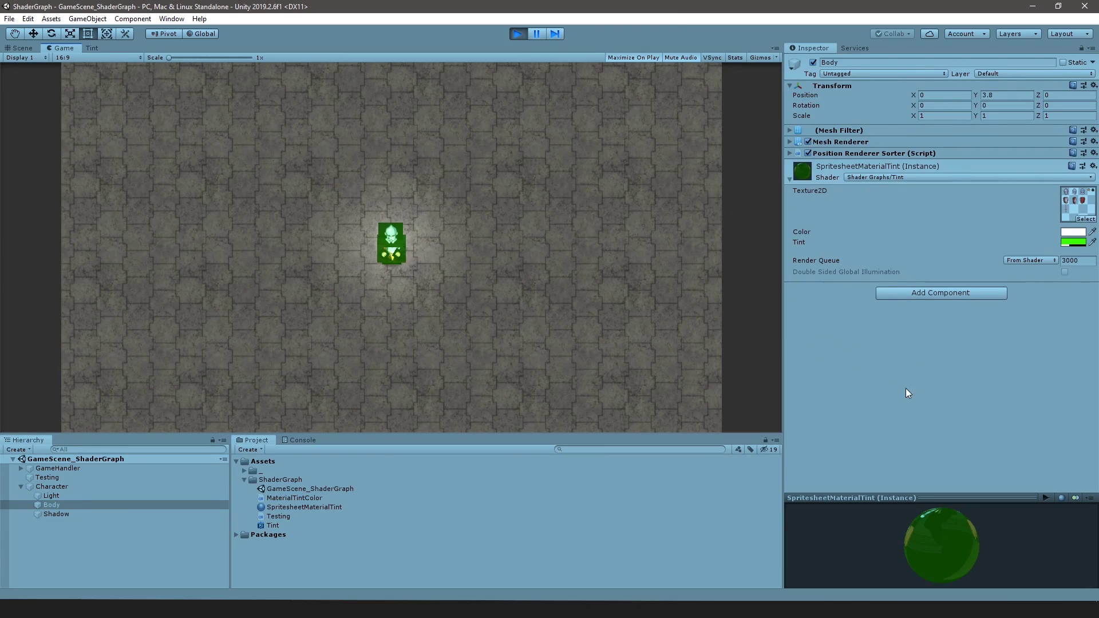
Step: Raise the knight material's Tint alpha to 255 in the Inspector
click(1065, 243)
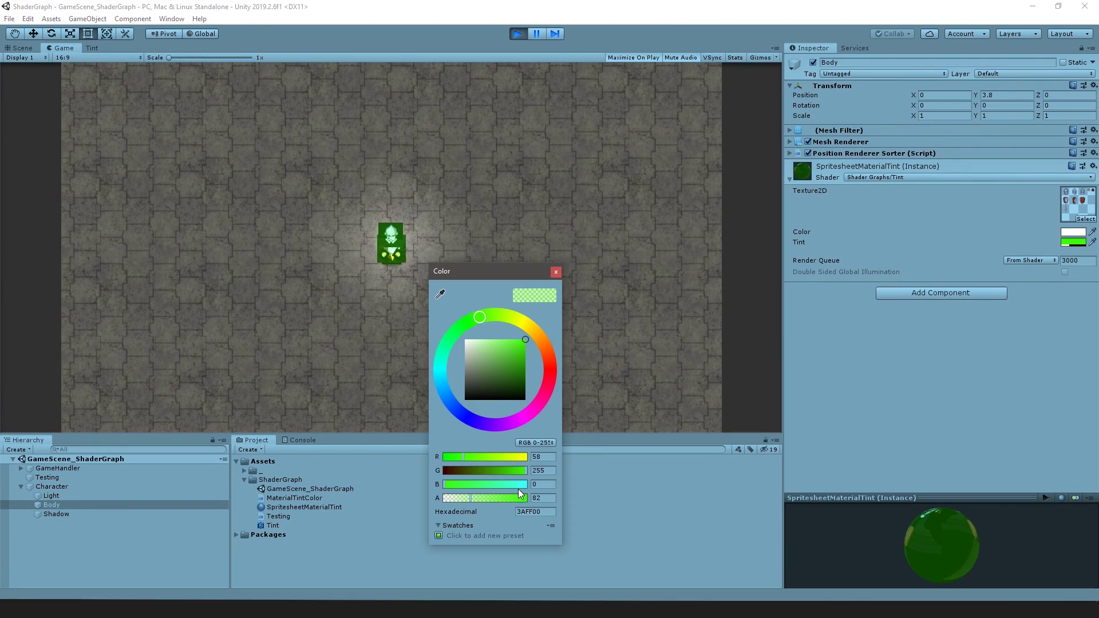
drag(472, 498, 228, 488)
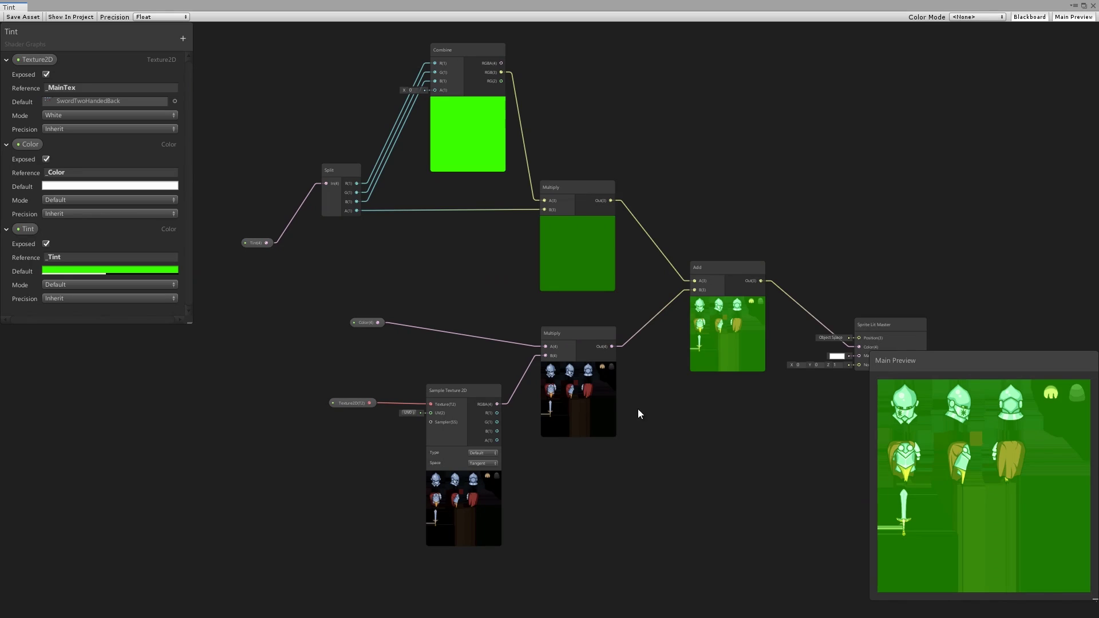
Step: Add a Multiply node and feed the sprite texture's alpha into its B input
middle_drag(685, 496, 646, 430)
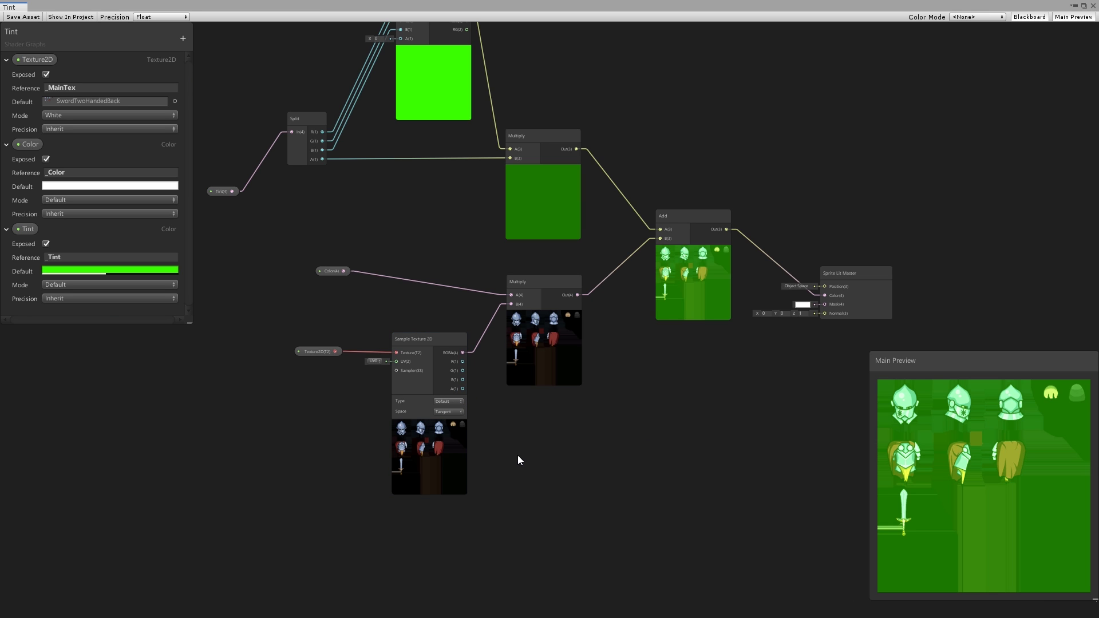
key(space)
text(mu)
key(Return)
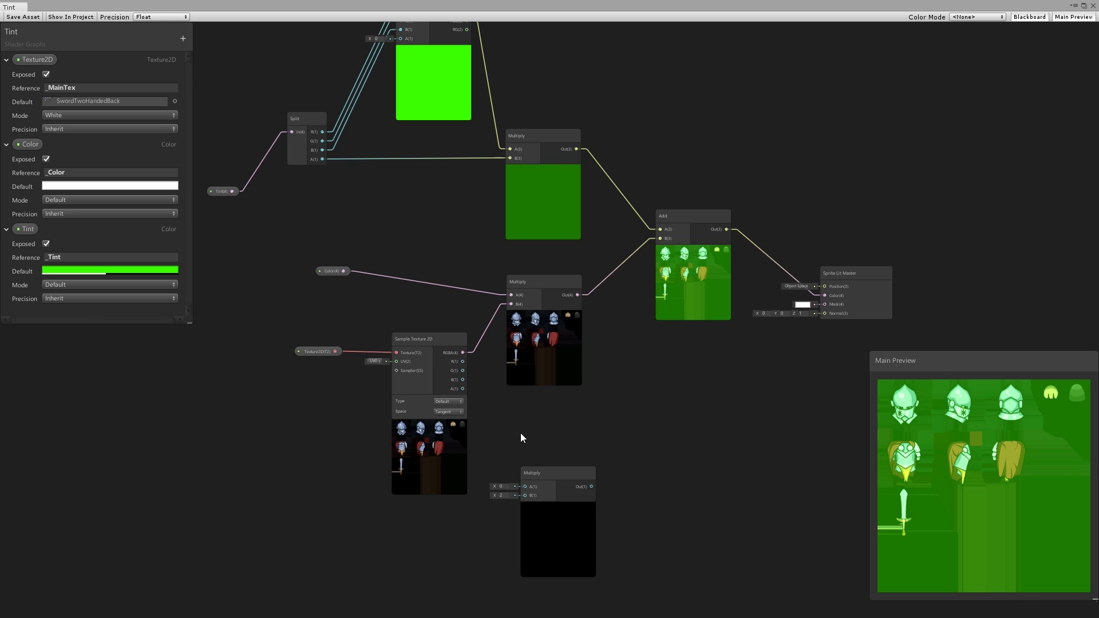
drag(541, 472, 565, 409)
drag(463, 389, 548, 432)
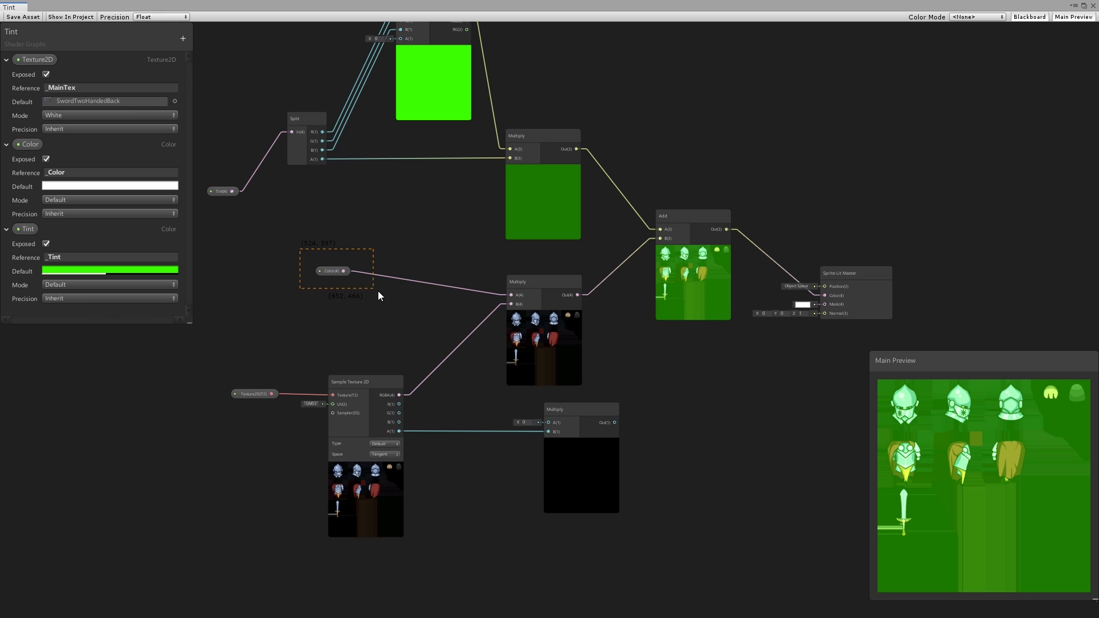
drag(323, 268, 296, 298)
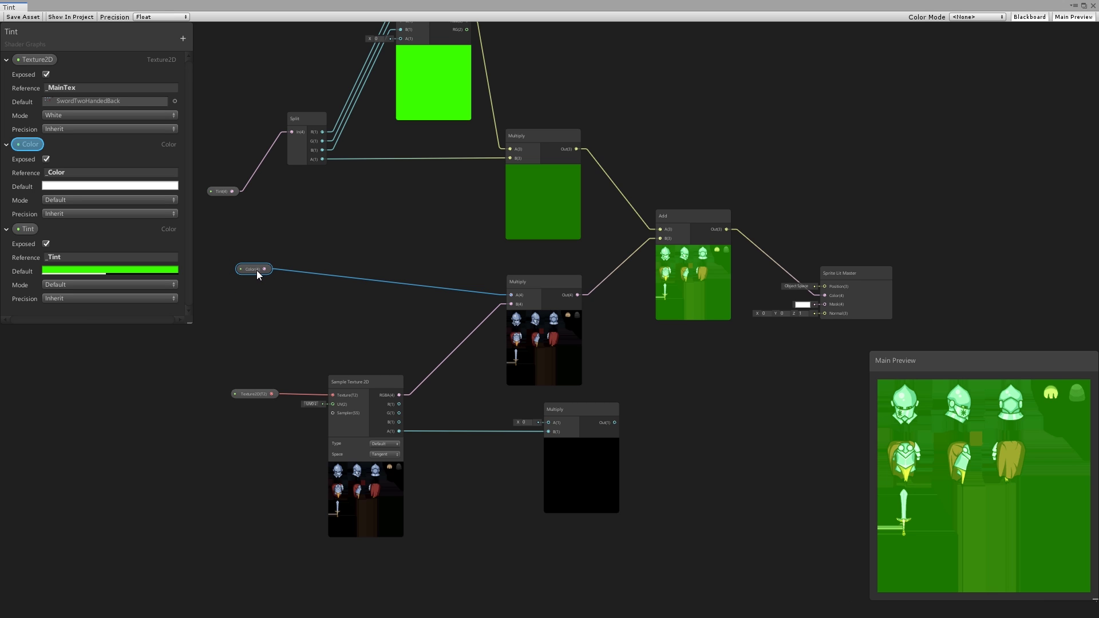
click(307, 299)
Step: Split the Color property and feed its alpha into the new Multiply's A input, then tidy the graph
key(space)
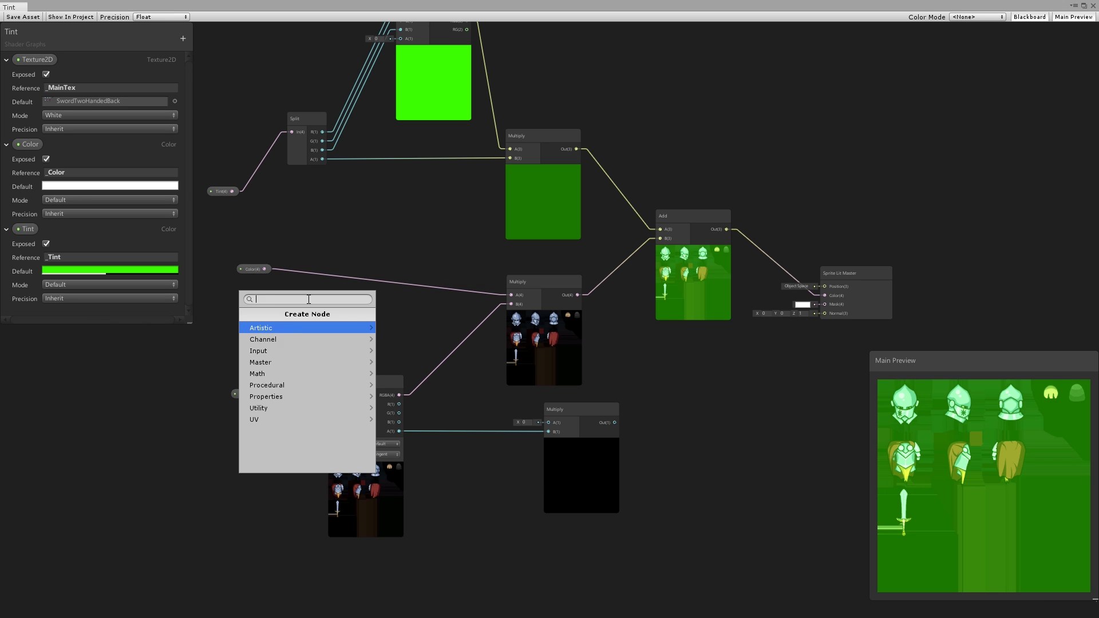
text(spli)
key(Return)
drag(321, 317, 345, 261)
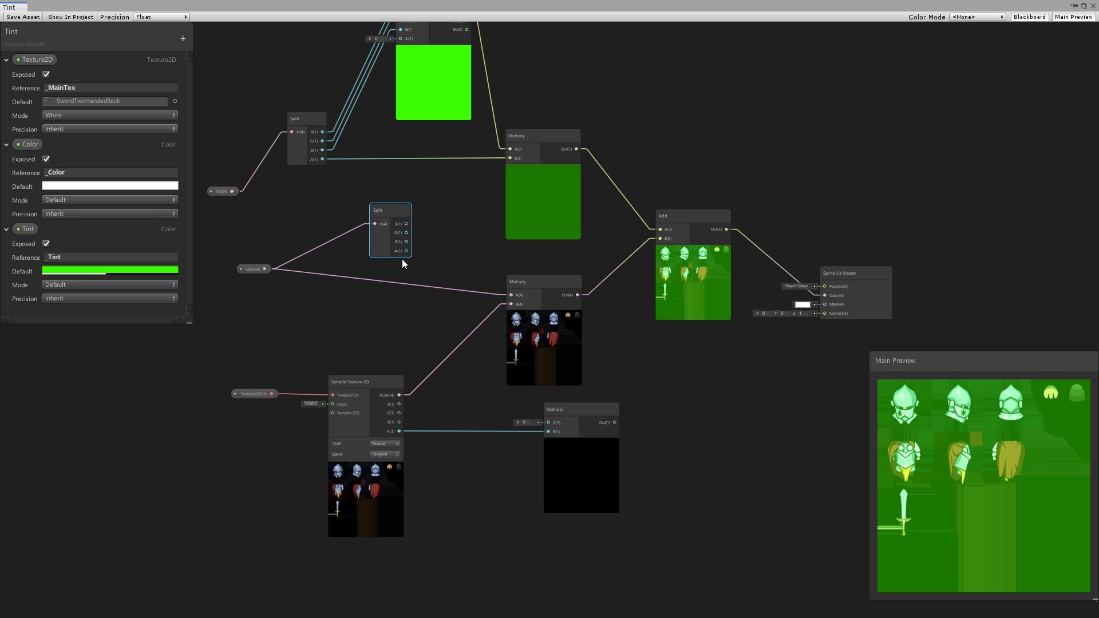
drag(422, 280, 547, 422)
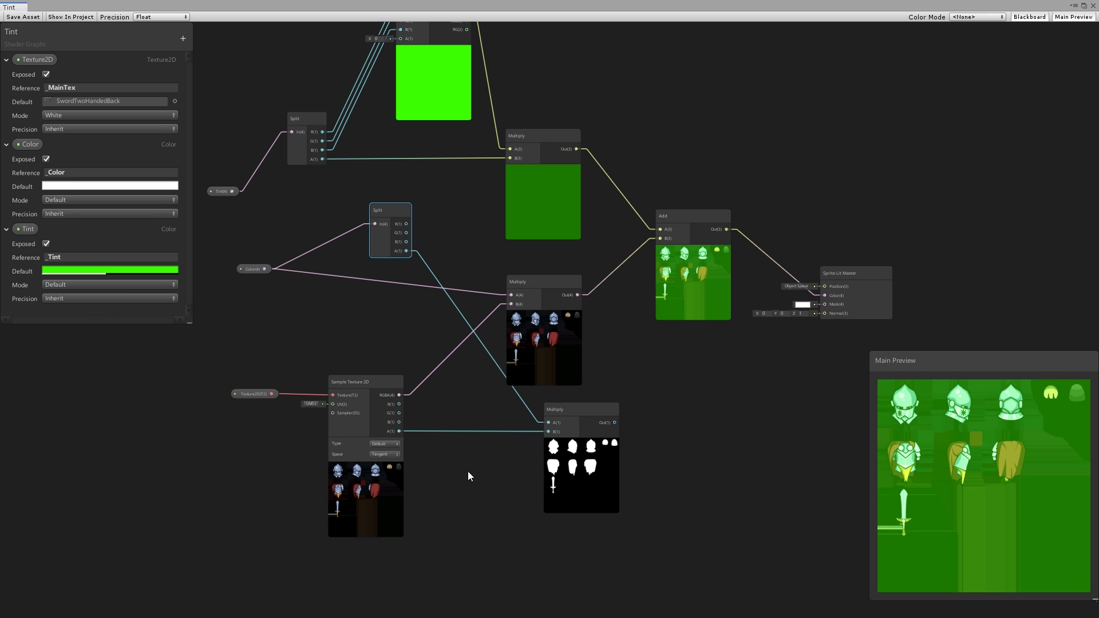
scroll(696, 458, up, 3)
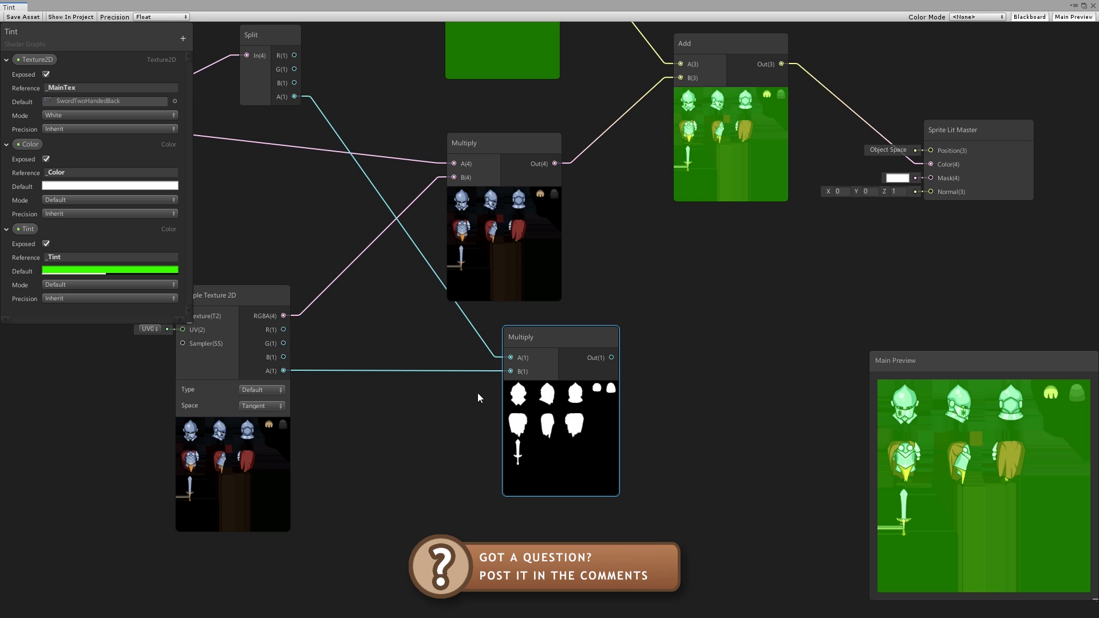
click(110, 187)
drag(505, 500, 532, 498)
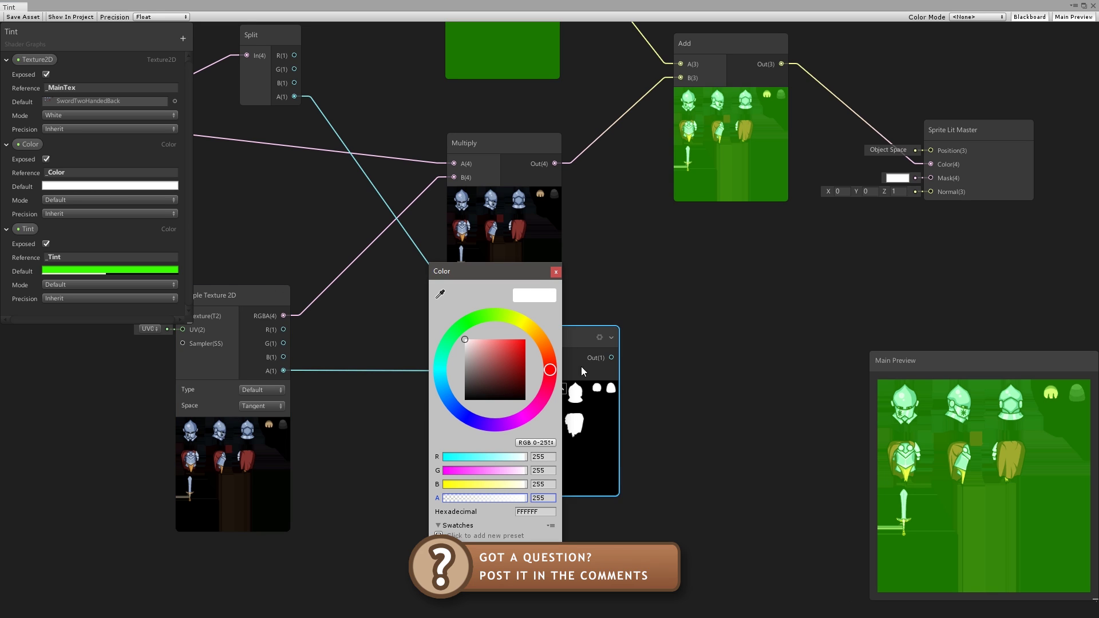
click(555, 272)
middle_drag(644, 375, 647, 439)
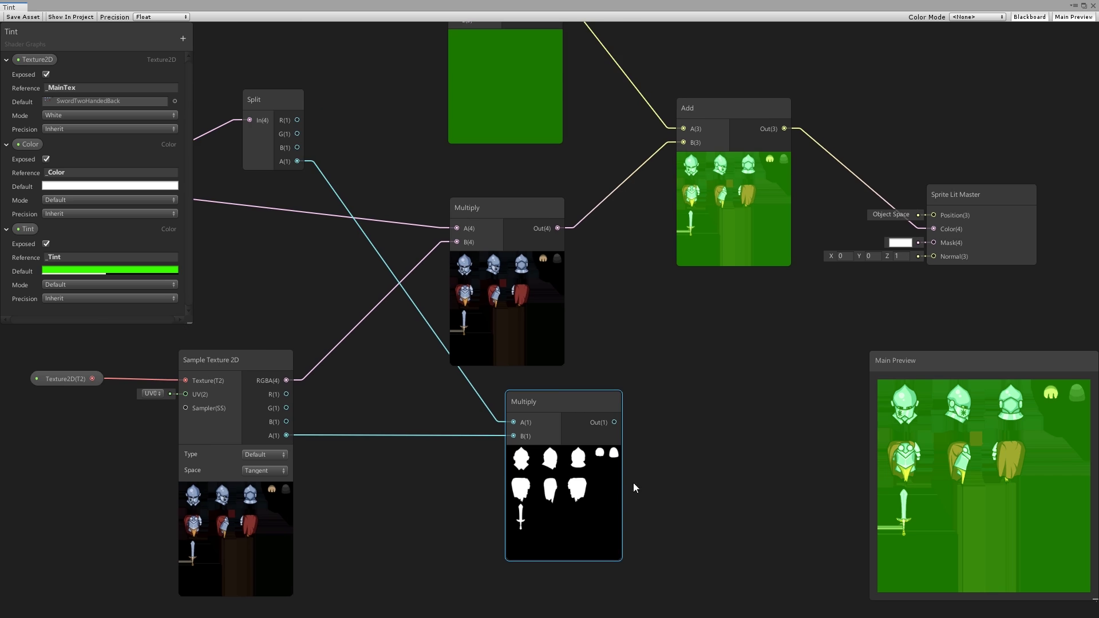
drag(582, 510, 525, 513)
scroll(598, 321, down, 1)
middle_drag(599, 321, 598, 380)
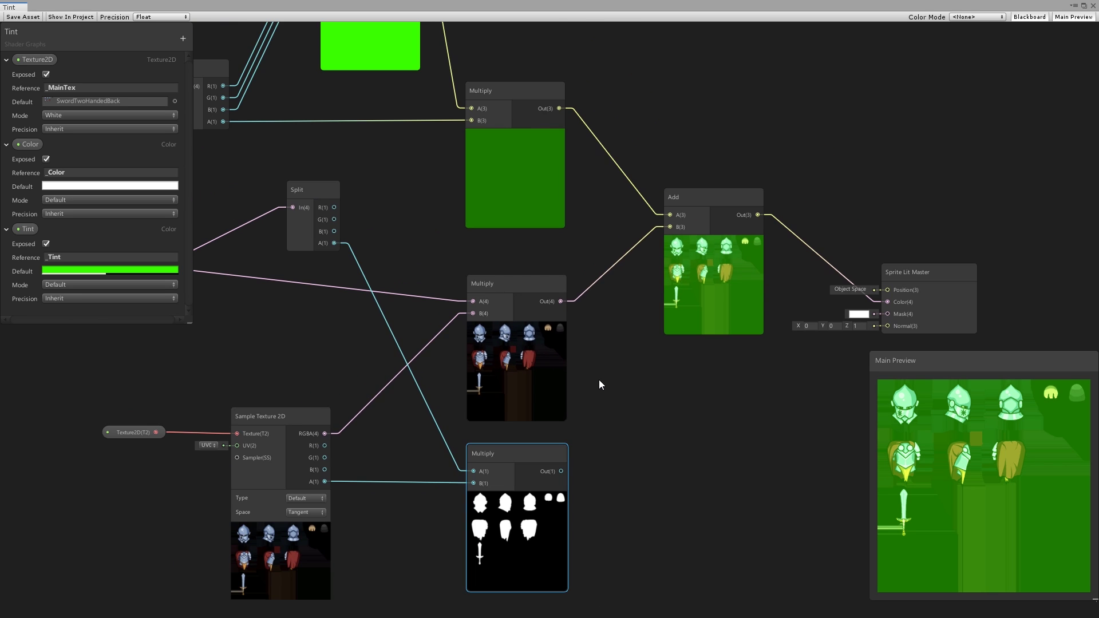
click(699, 113)
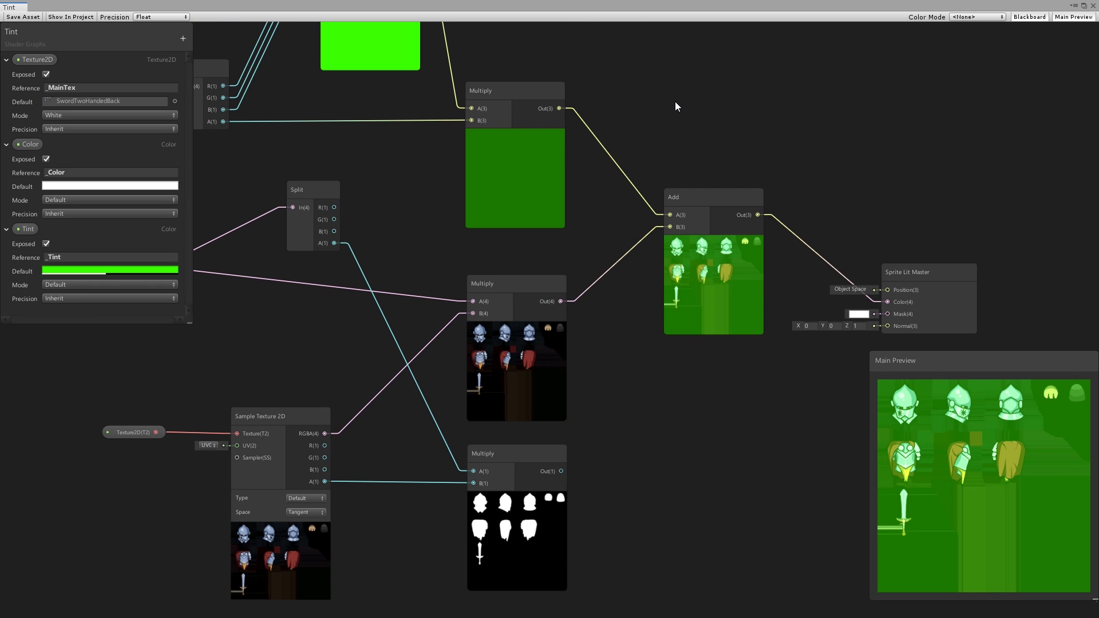
Step: Create a Combine node and a Split node fed by the upper tint Multiply's output
key(space)
text(combine)
key(Return)
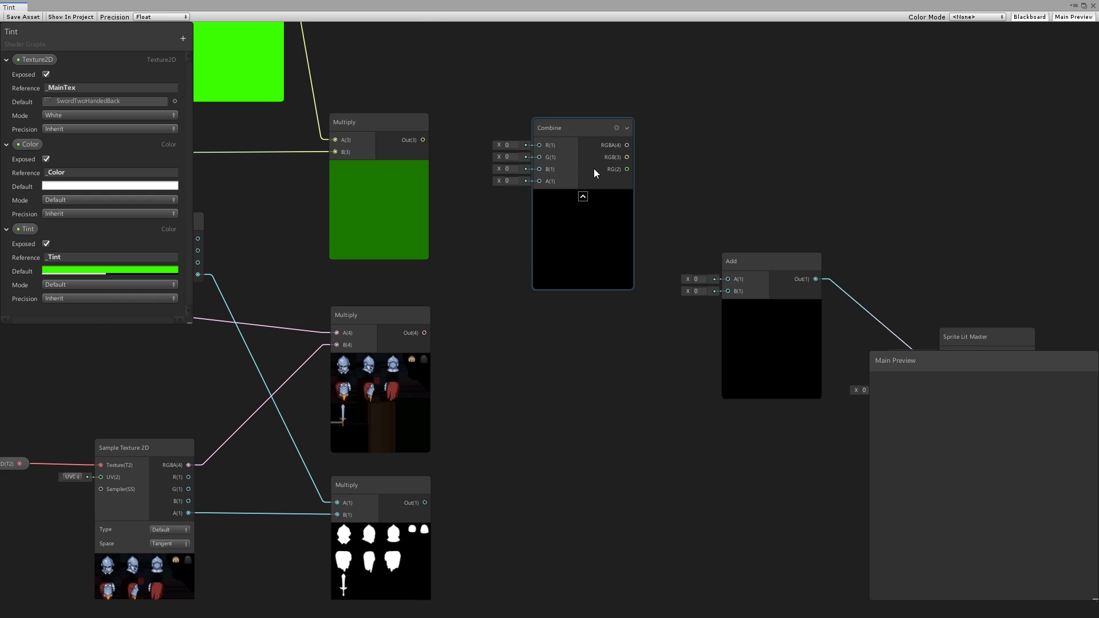
click(409, 123)
drag(555, 179, 593, 178)
click(472, 162)
drag(423, 139, 479, 148)
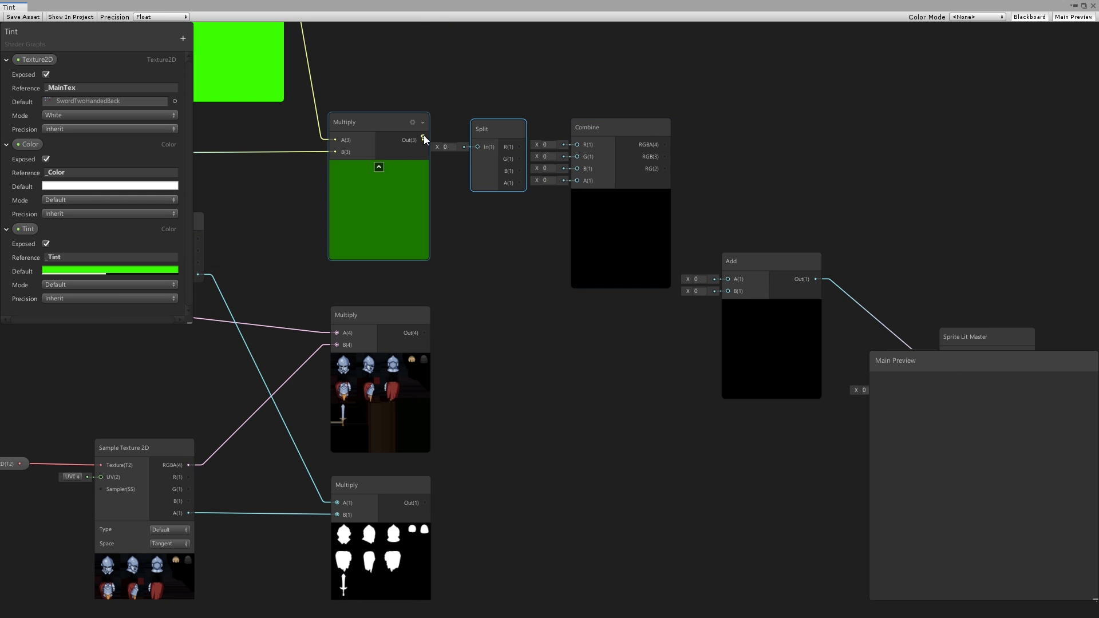
drag(494, 132, 502, 127)
Step: Wire Split R, G, B and the silhouette mask into Combine, and Combine's output into Add
drag(602, 135, 615, 132)
drag(527, 140, 593, 142)
drag(528, 153, 591, 165)
middle_drag(501, 329, 499, 291)
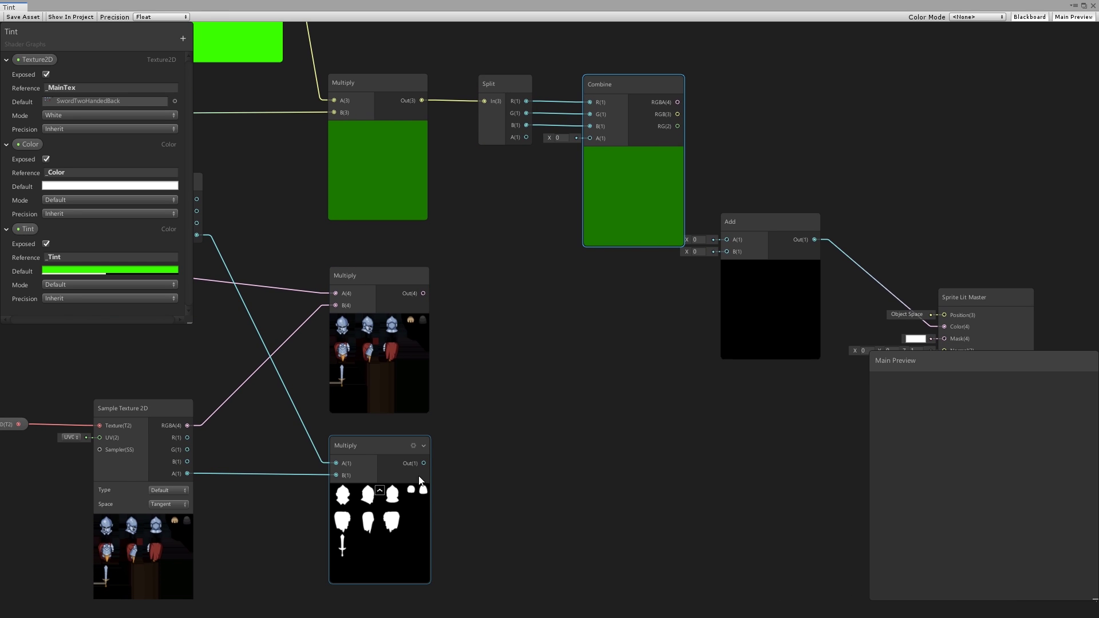
drag(424, 463, 581, 142)
drag(582, 142, 590, 138)
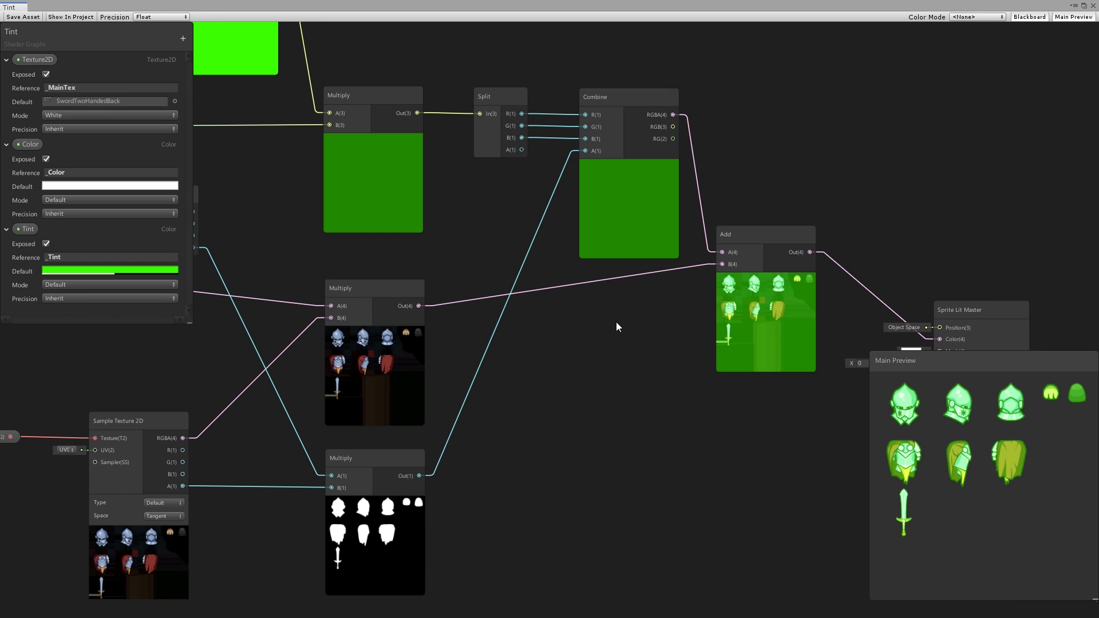
scroll(616, 323, down, 1)
click(146, 187)
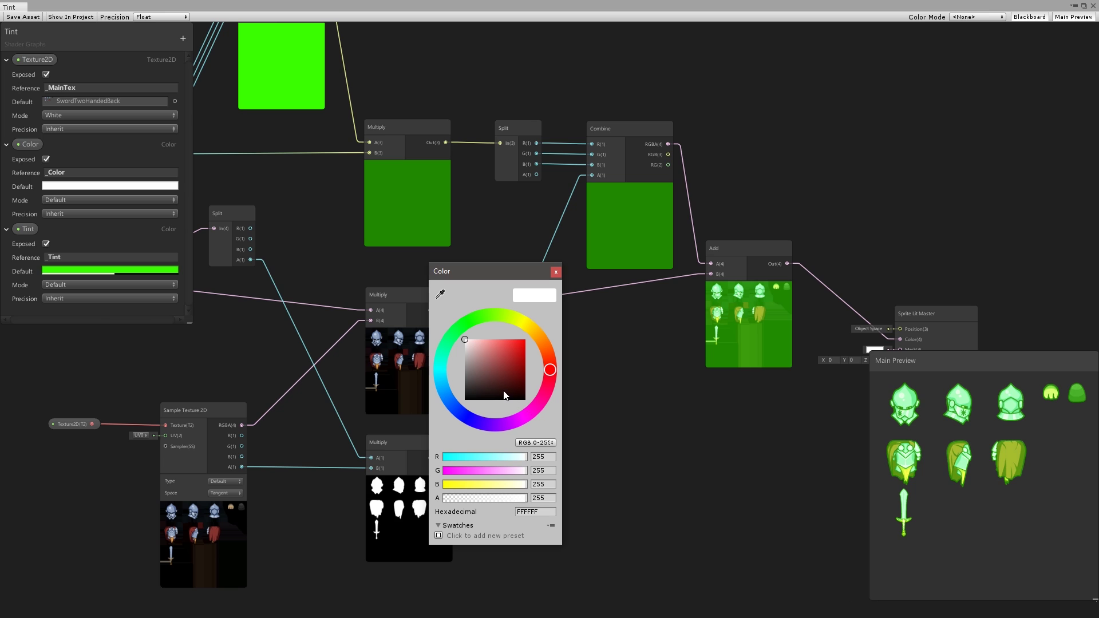
Step: Try red and zero alpha on the Color default, cancel, then make the Tint default fully opaque
drag(486, 366, 398, 261)
drag(510, 500, 422, 495)
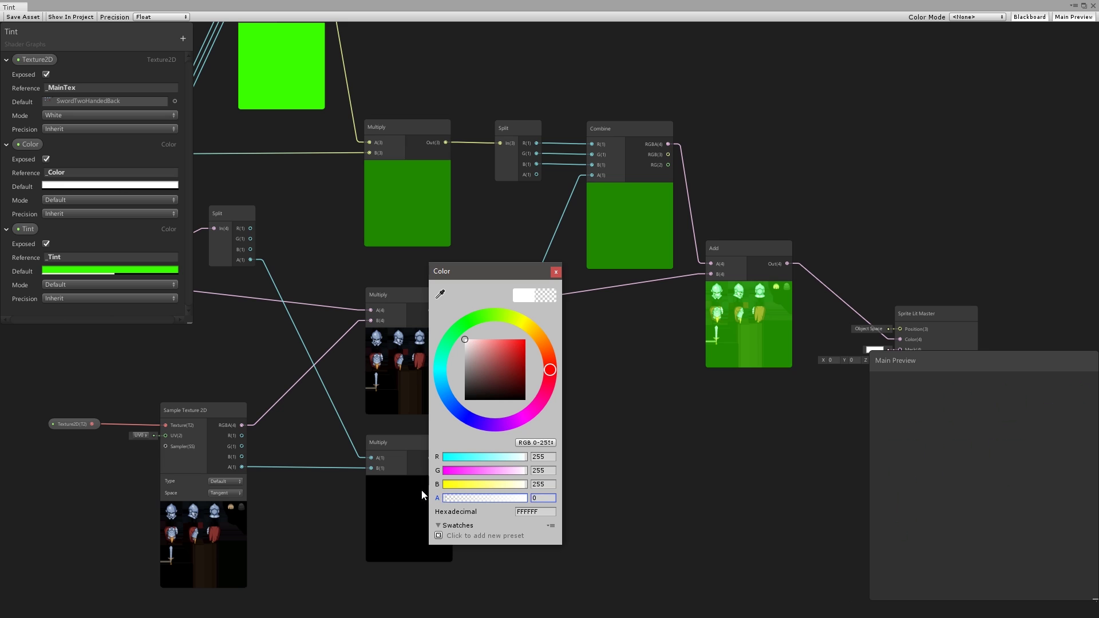
key(Escape)
click(98, 271)
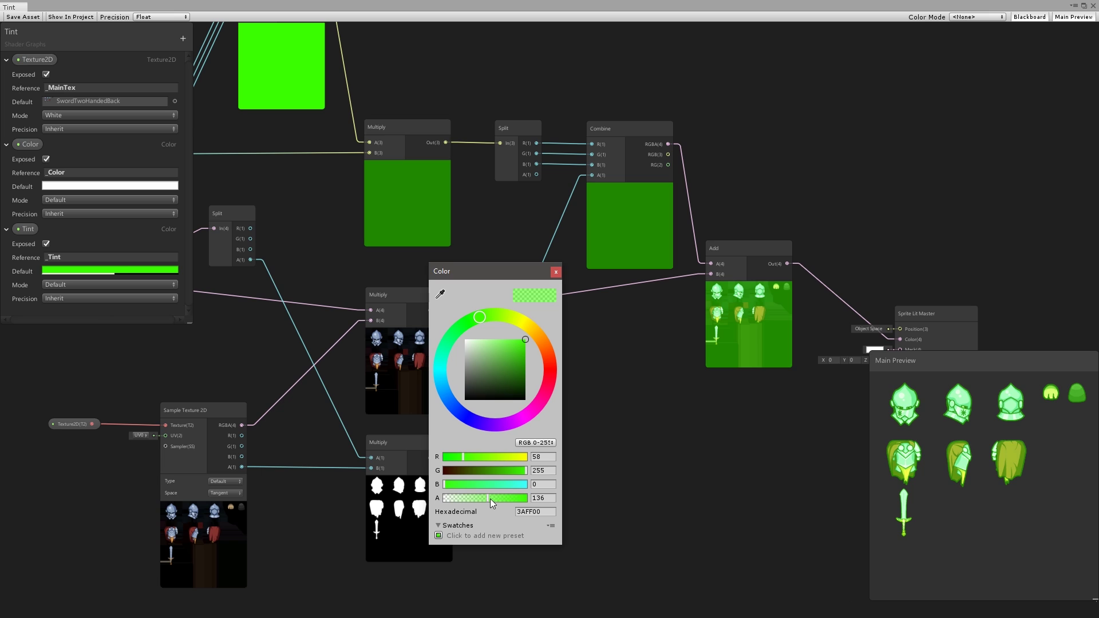
drag(491, 500, 257, 485)
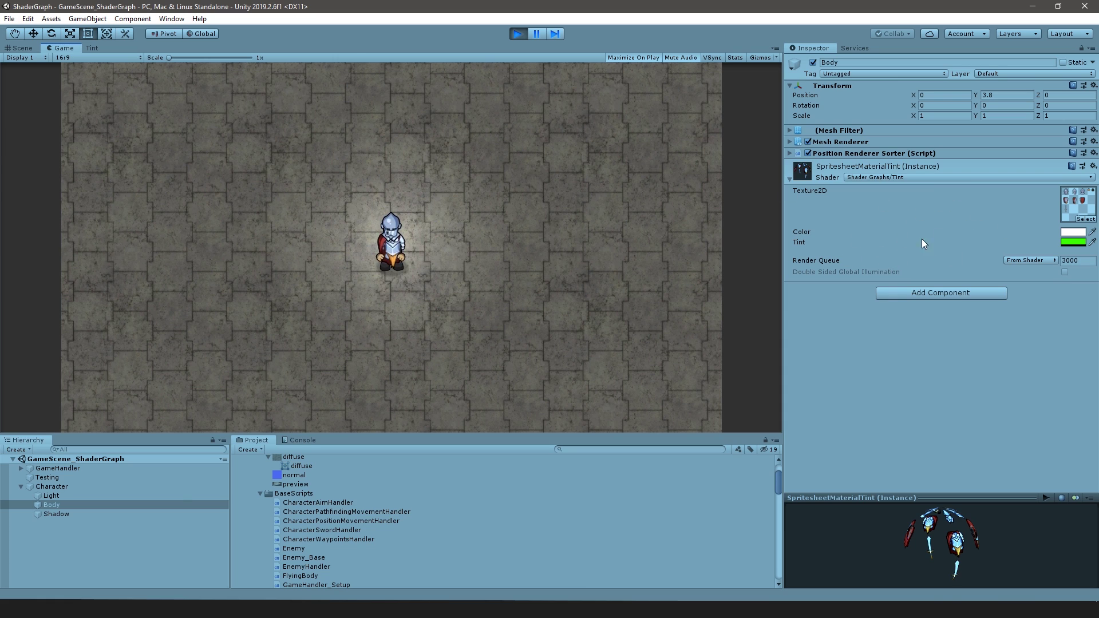
Step: Tint the running knight green, cycle hues to orange, then fade the Tint alpha back to 0
click(1073, 242)
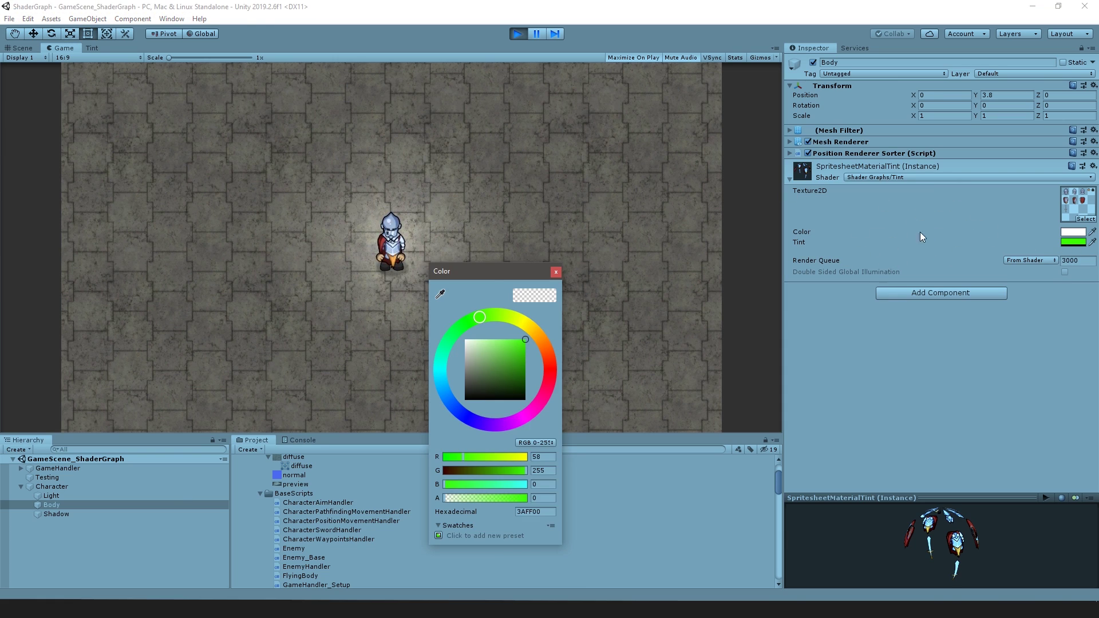
drag(500, 264, 647, 110)
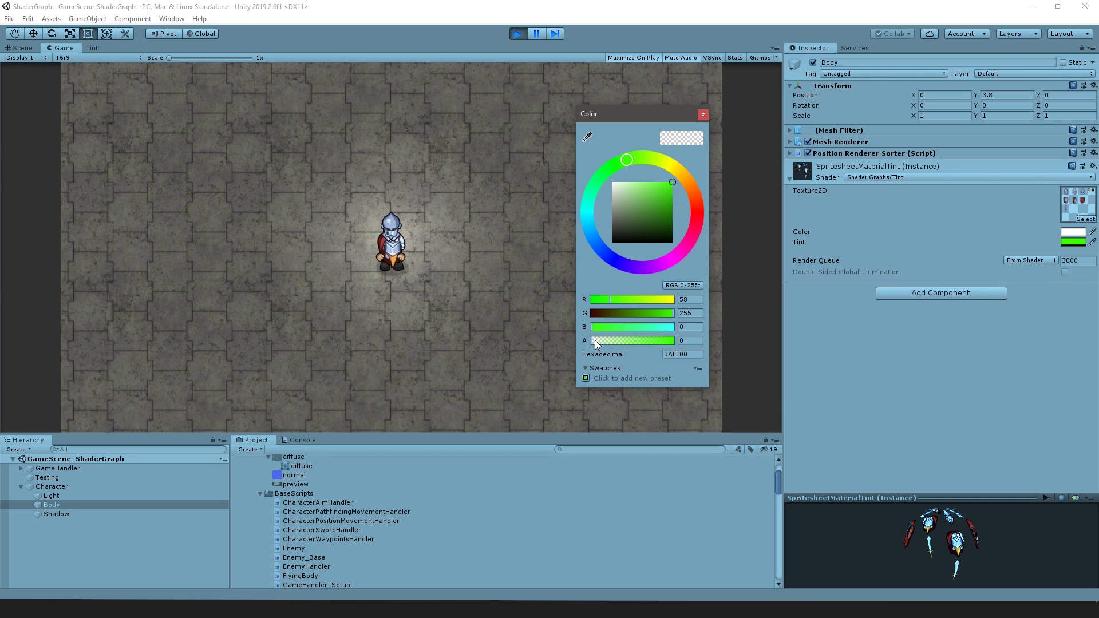
drag(595, 341, 764, 308)
drag(653, 156, 686, 178)
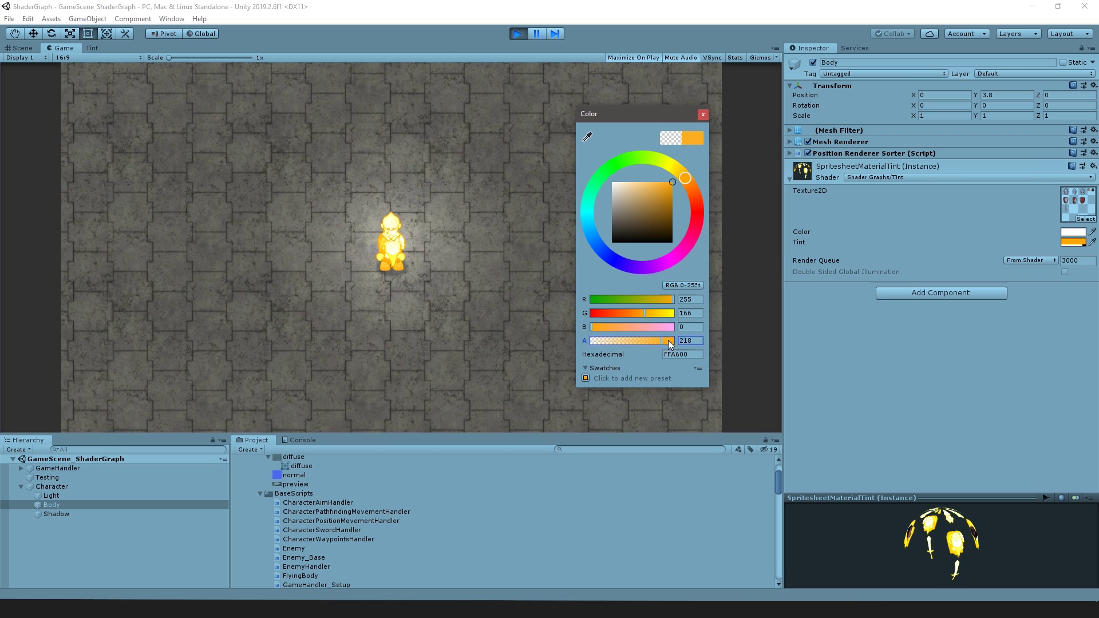
drag(668, 340, 402, 342)
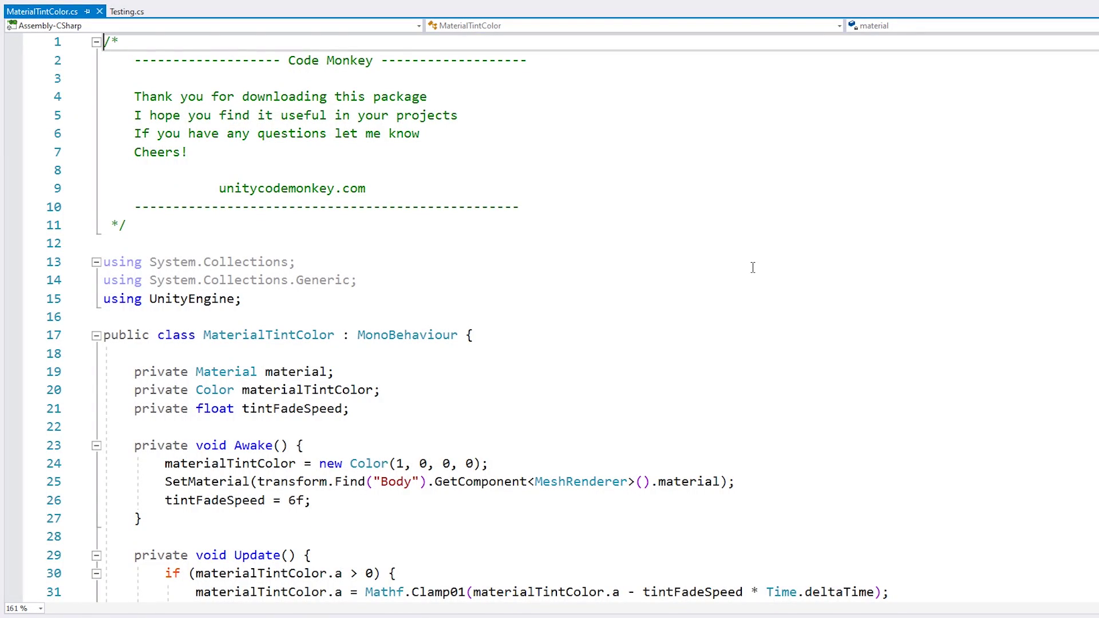
scroll(753, 268, down, 4)
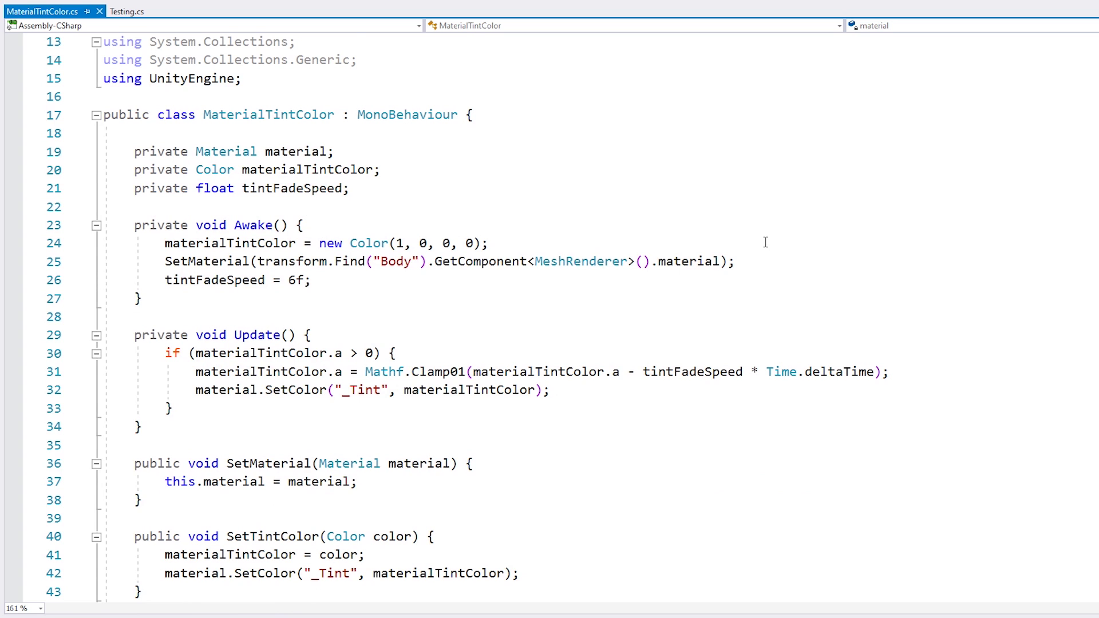
scroll(765, 242, down, 6)
mouse_move(642, 372)
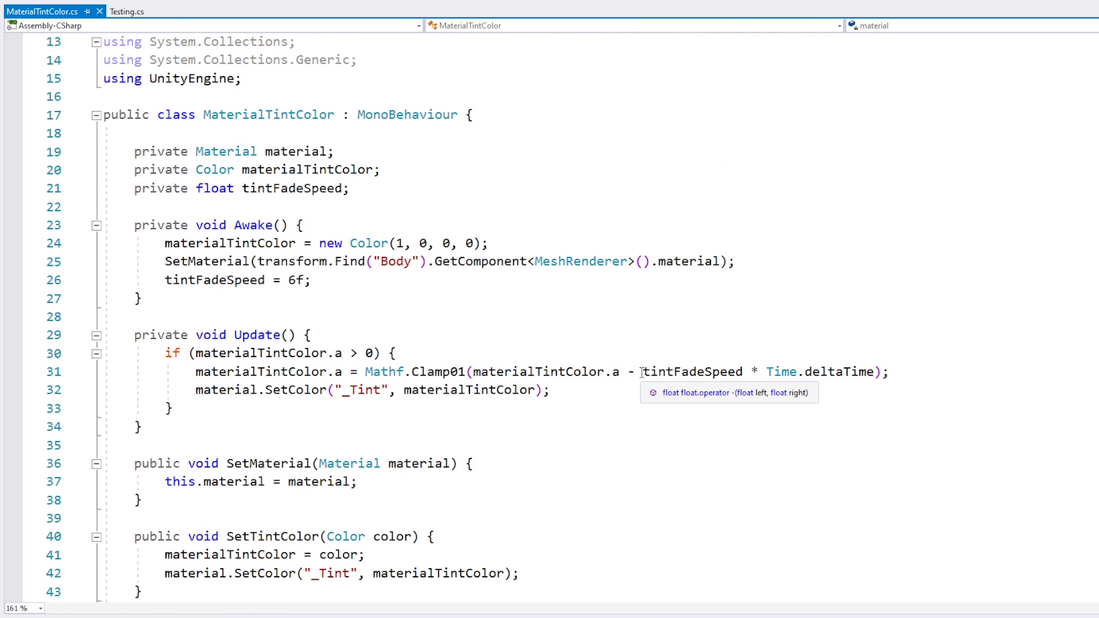
drag(237, 140, 265, 209)
click(369, 219)
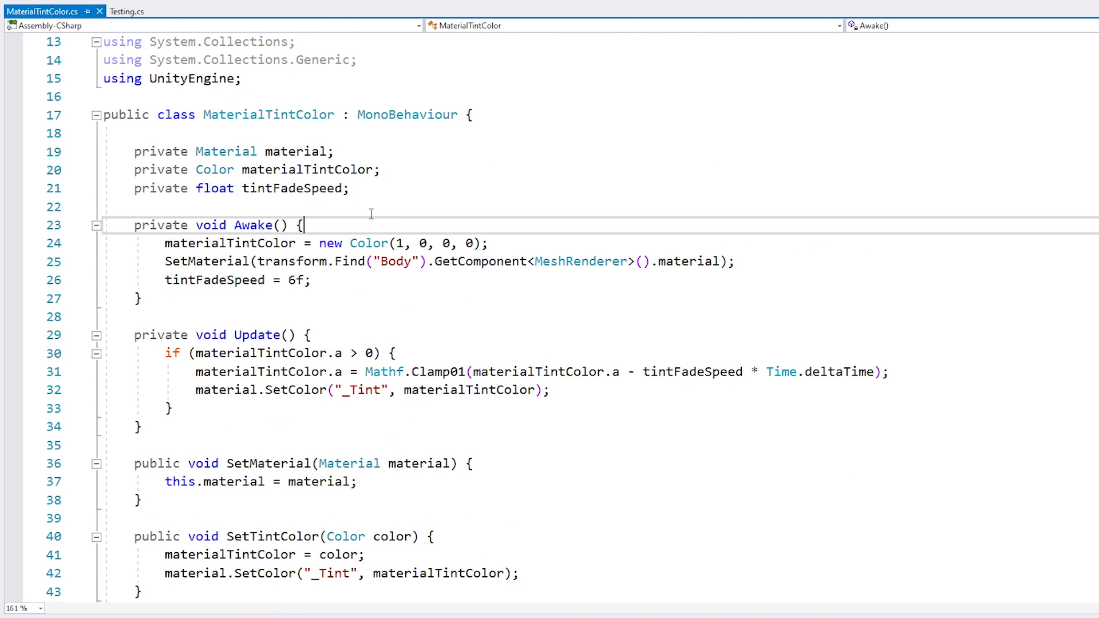
double_click(297, 152)
double_click(296, 170)
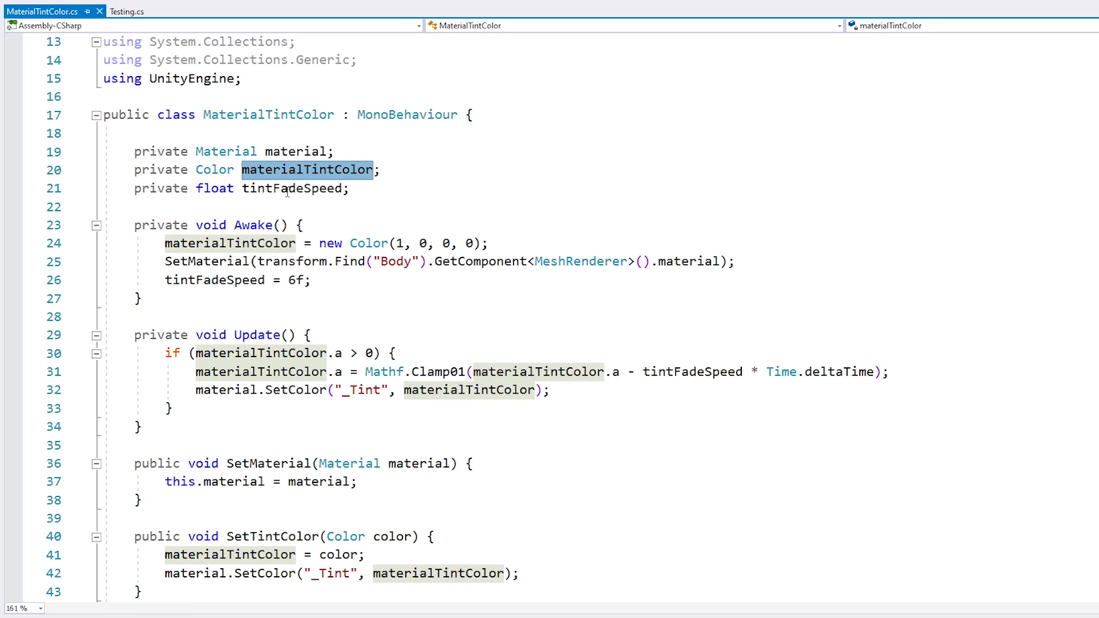
double_click(288, 191)
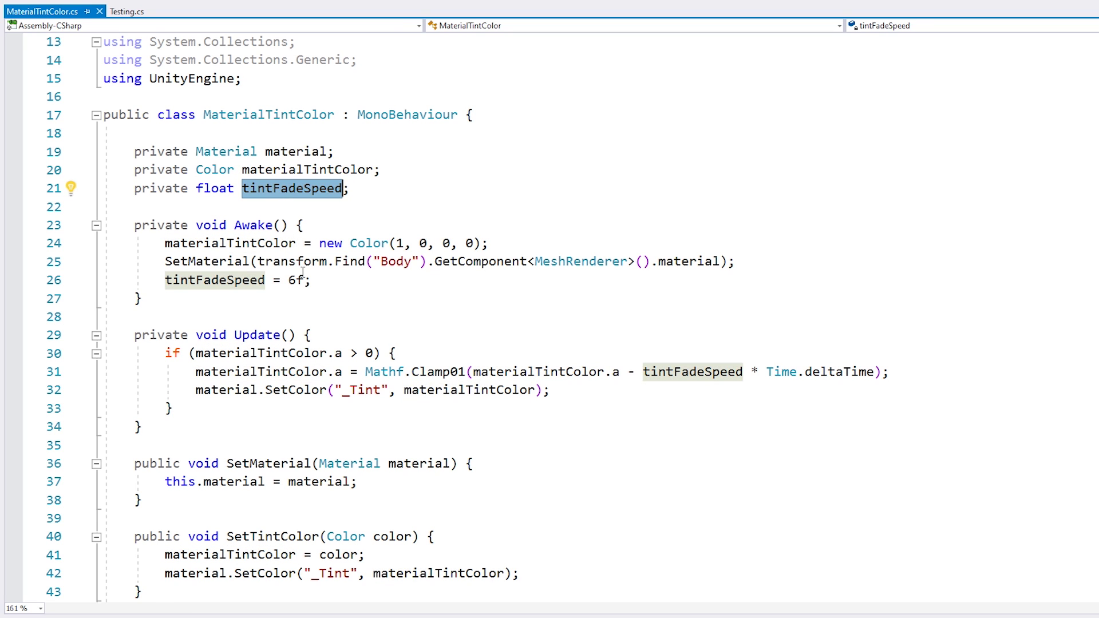
drag(274, 262, 704, 264)
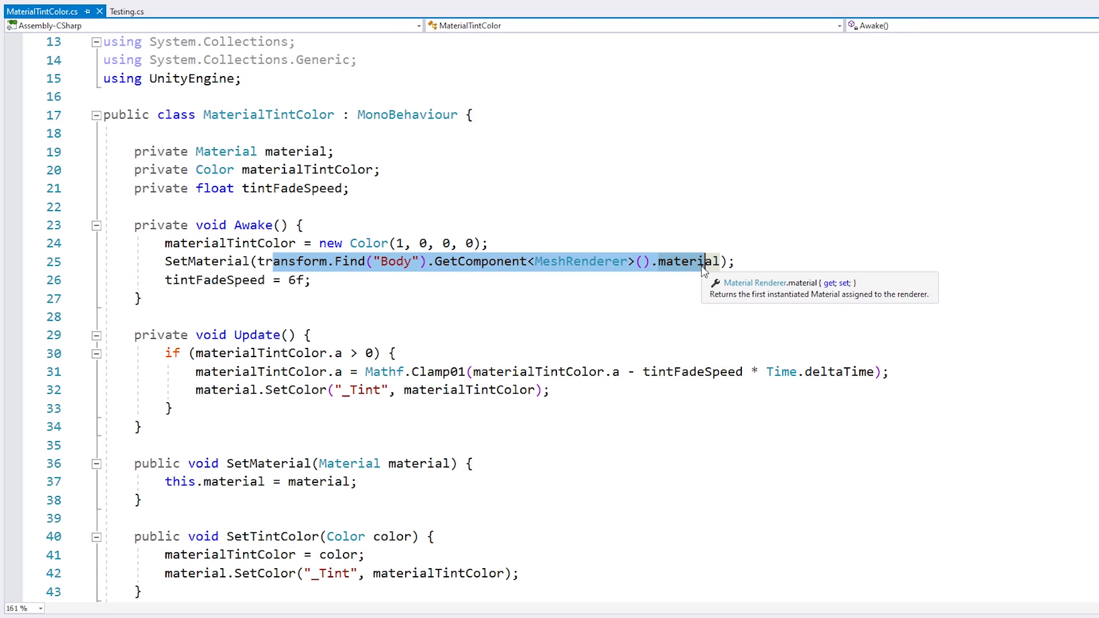
drag(517, 243, 529, 228)
click(846, 276)
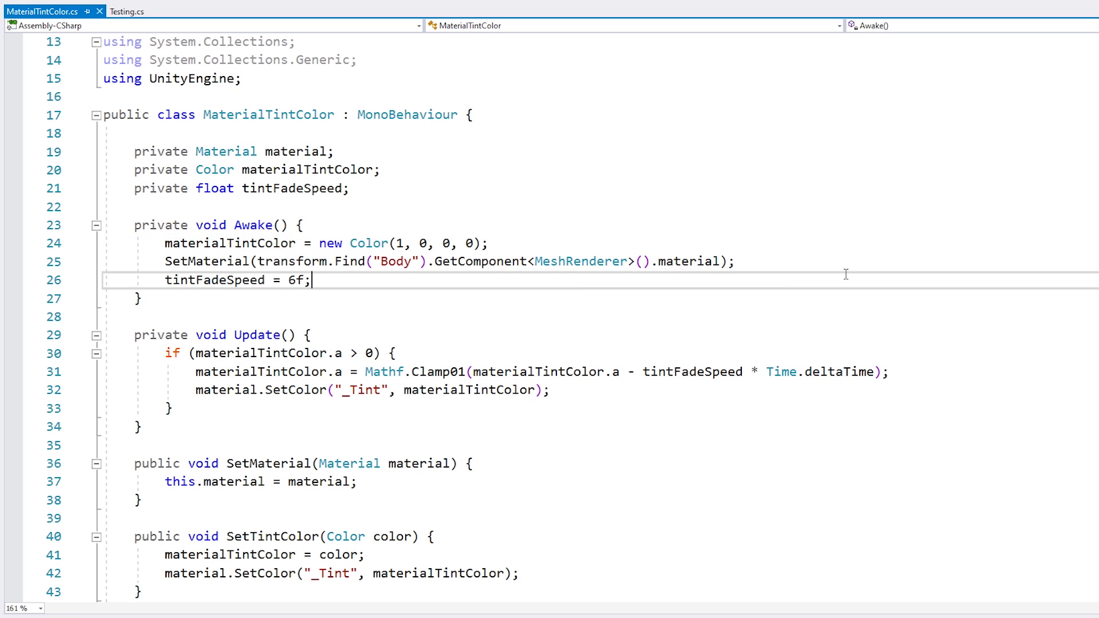
drag(846, 274, 840, 263)
click(349, 300)
scroll(350, 300, down, 2)
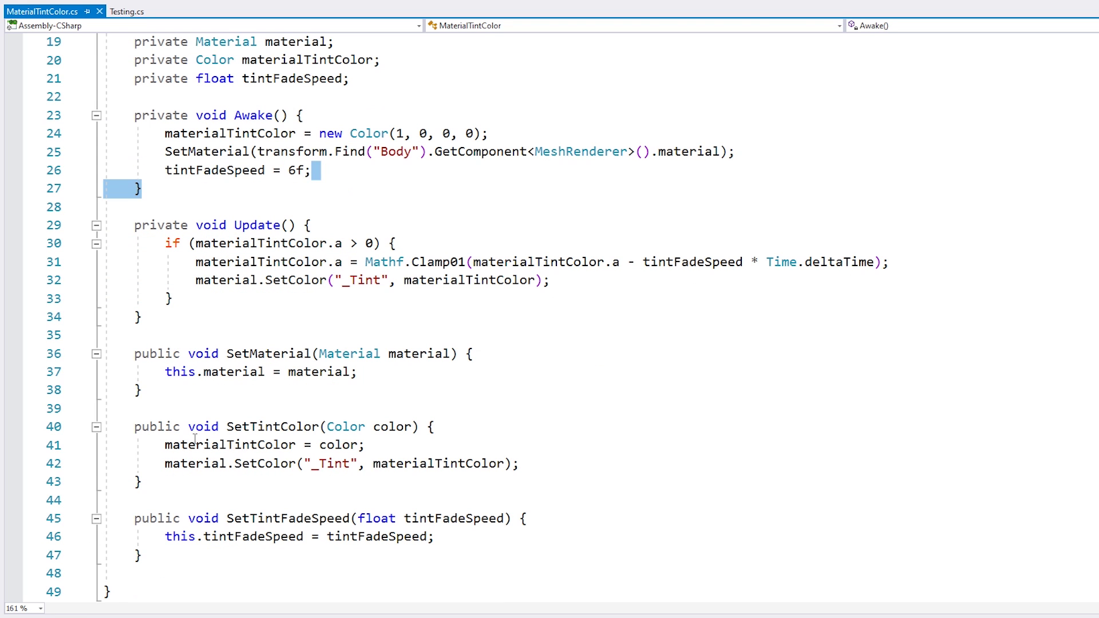
drag(135, 408, 291, 559)
drag(242, 225, 289, 224)
drag(438, 244, 446, 224)
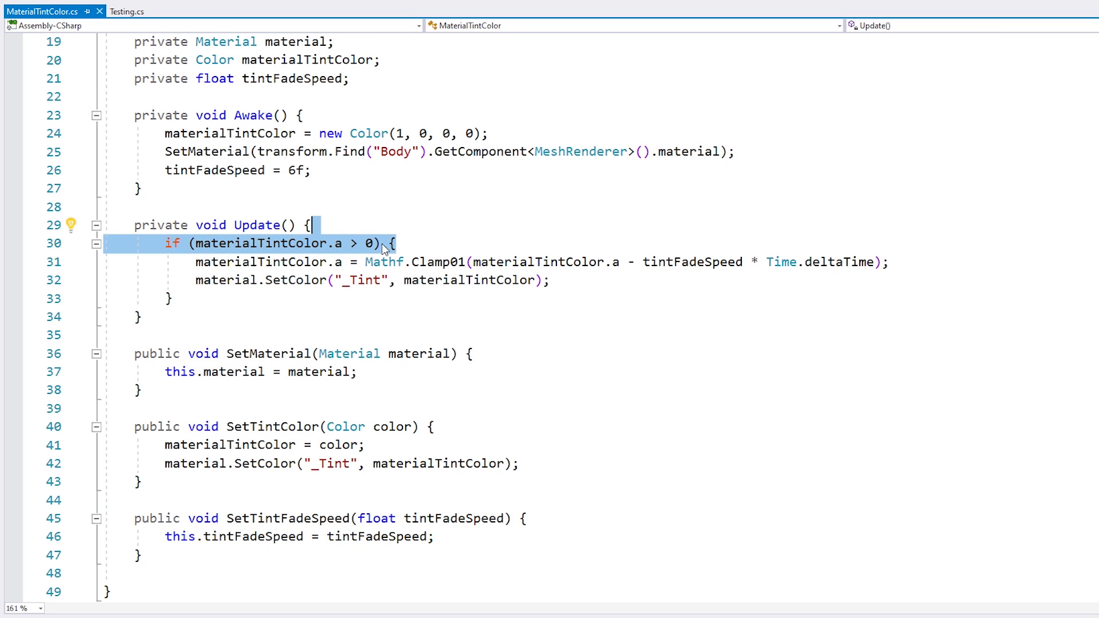
drag(496, 262, 853, 262)
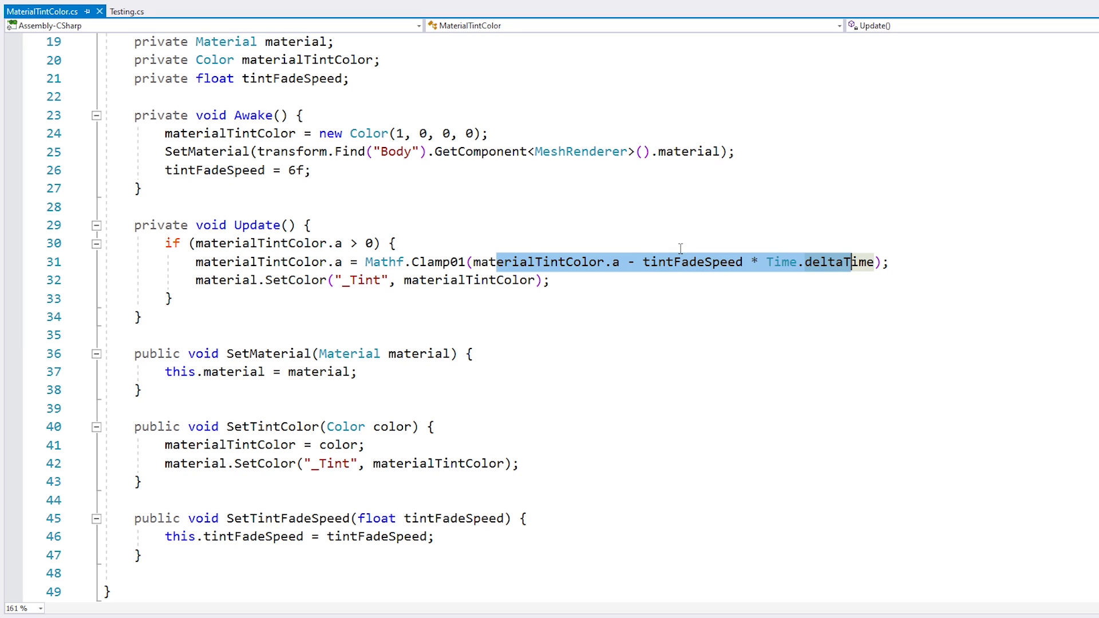
click(473, 281)
drag(242, 280, 465, 293)
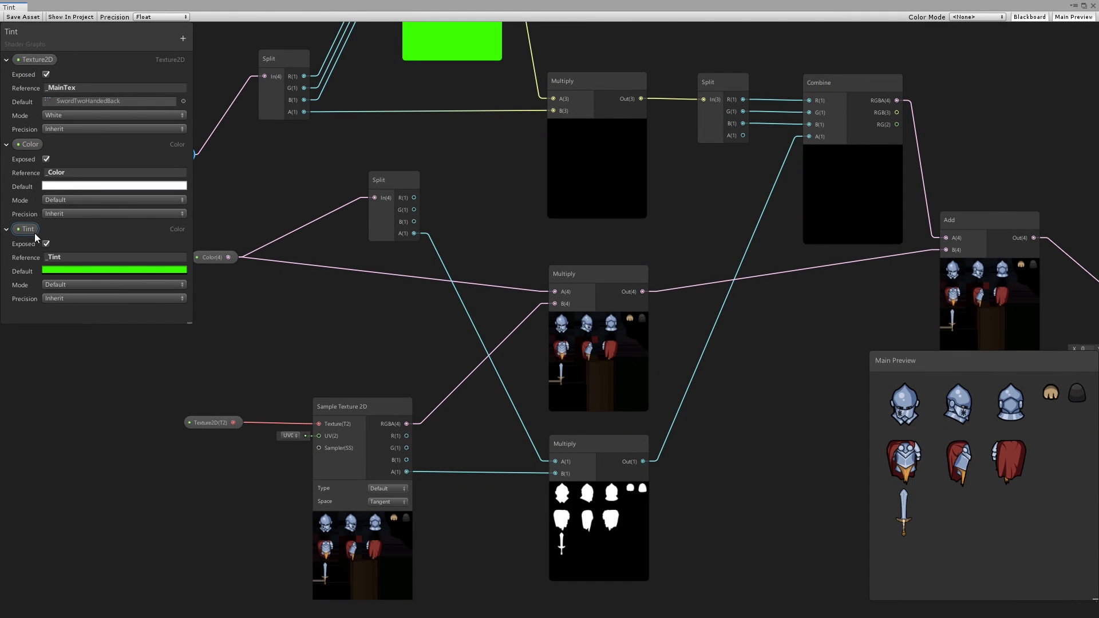
click(58, 259)
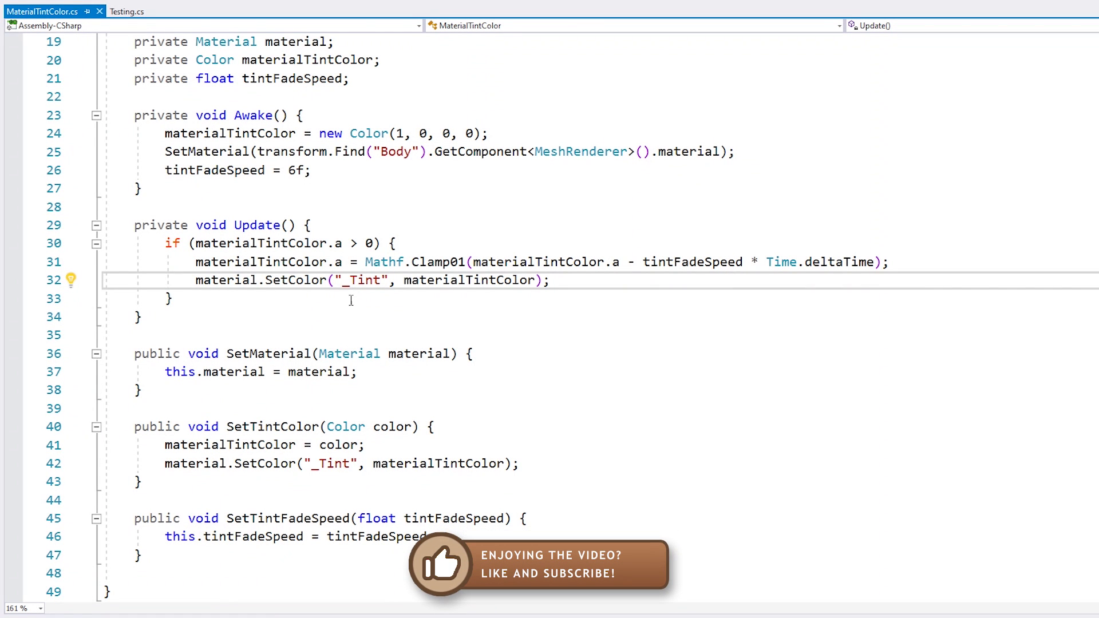
double_click(367, 282)
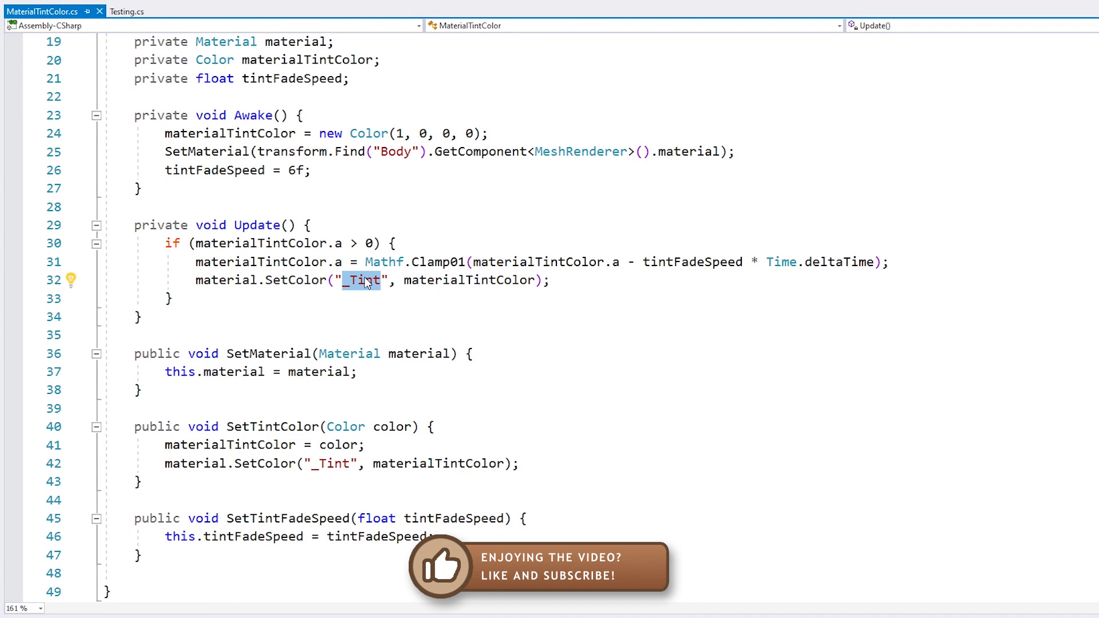
drag(212, 262, 296, 263)
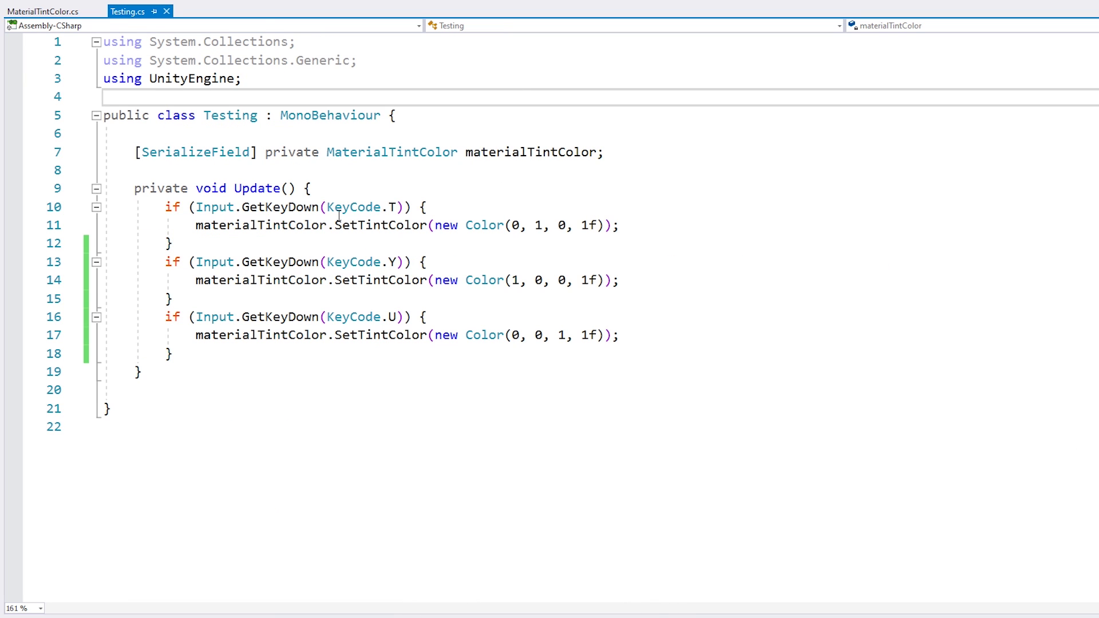
drag(333, 192, 302, 353)
click(449, 207)
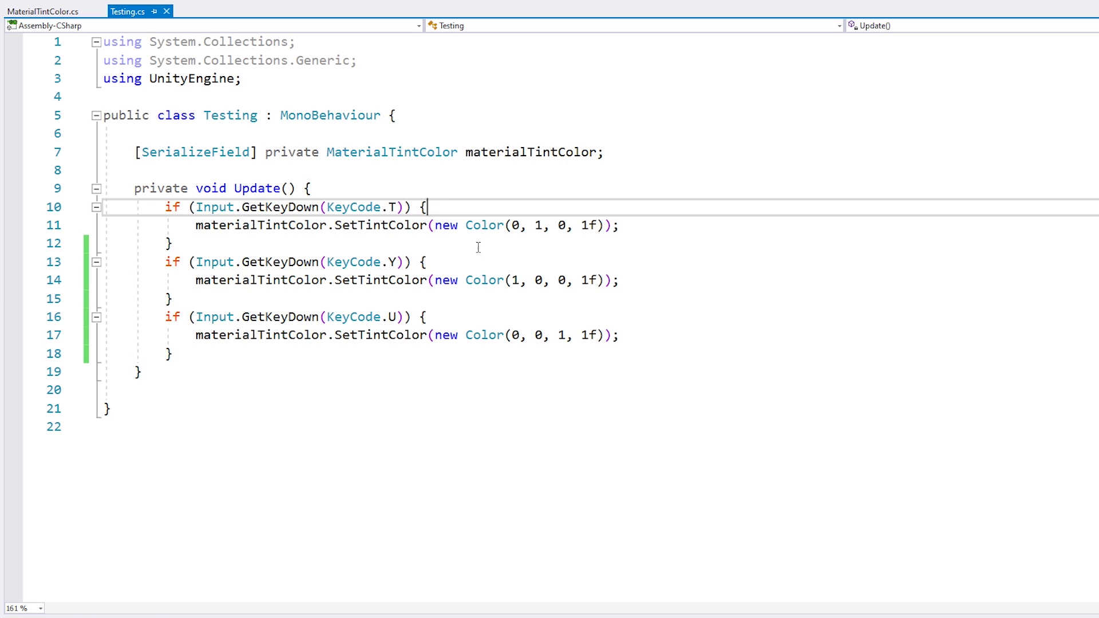
drag(358, 225, 662, 243)
click(661, 248)
drag(505, 225, 649, 231)
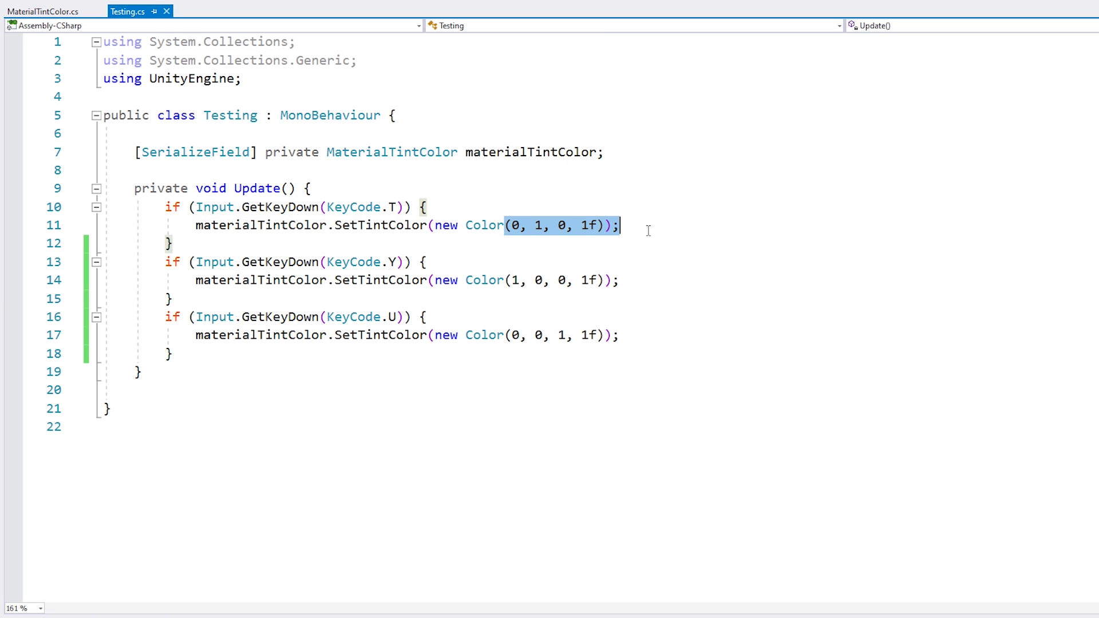
drag(505, 280, 653, 299)
drag(505, 336, 687, 336)
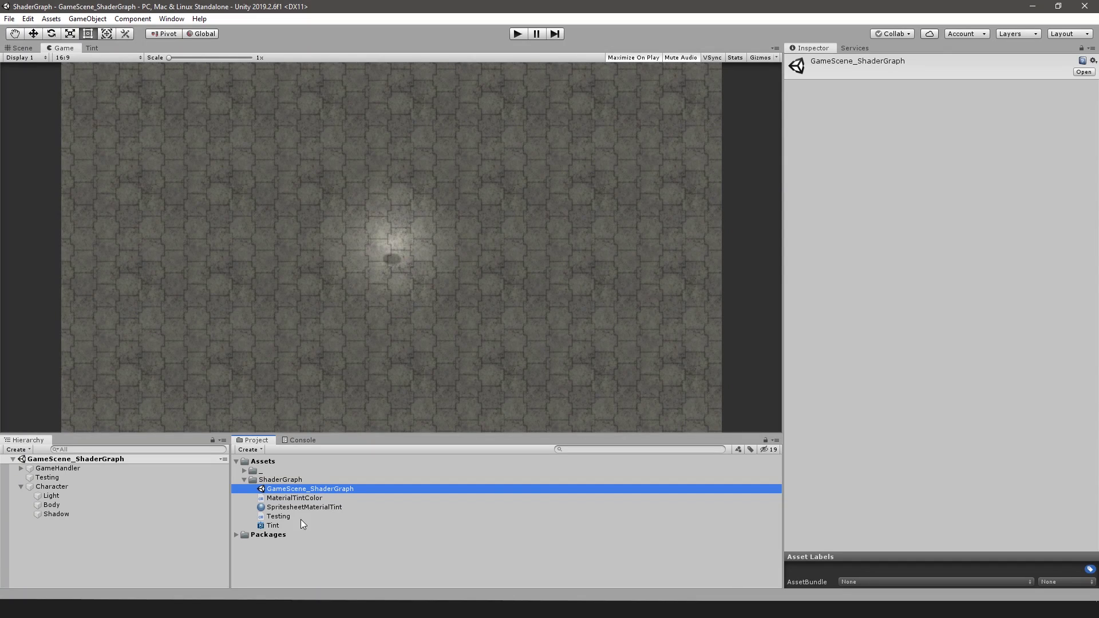
Step: Duplicate the Tint shader graph and rename the copy 'TintSilid'
click(278, 525)
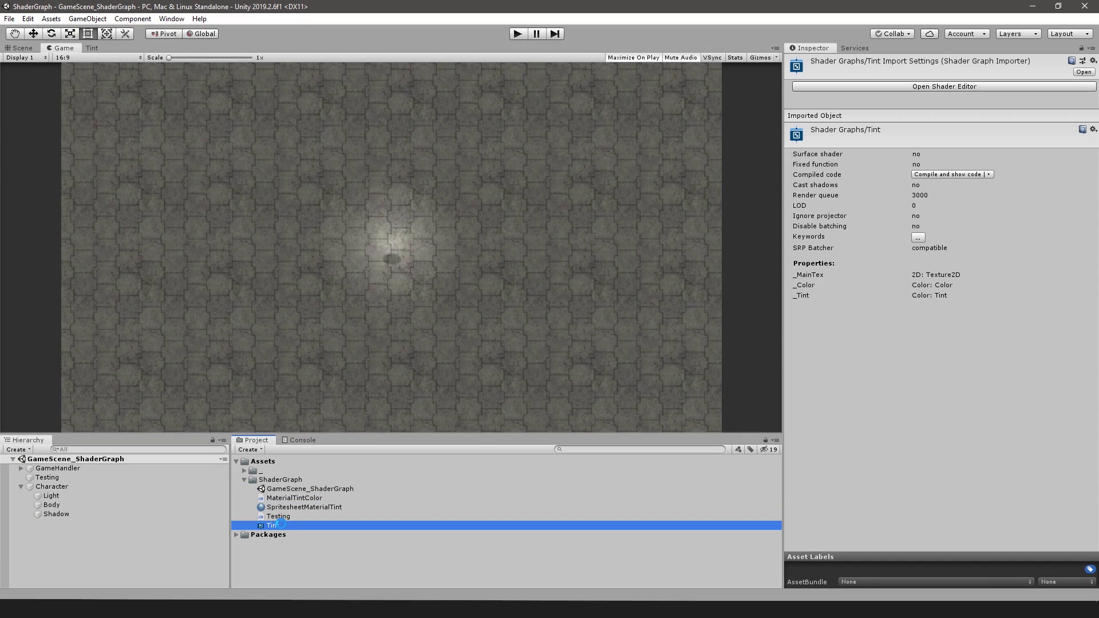
key(ctrl+d)
key(F2)
text(TintSi)
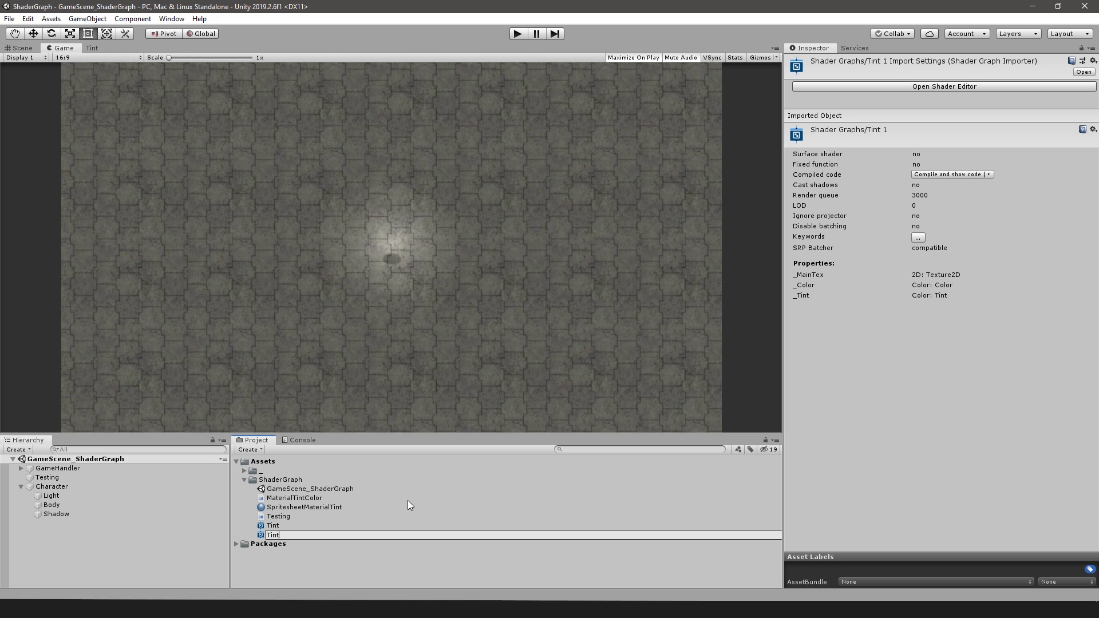
text(lid)
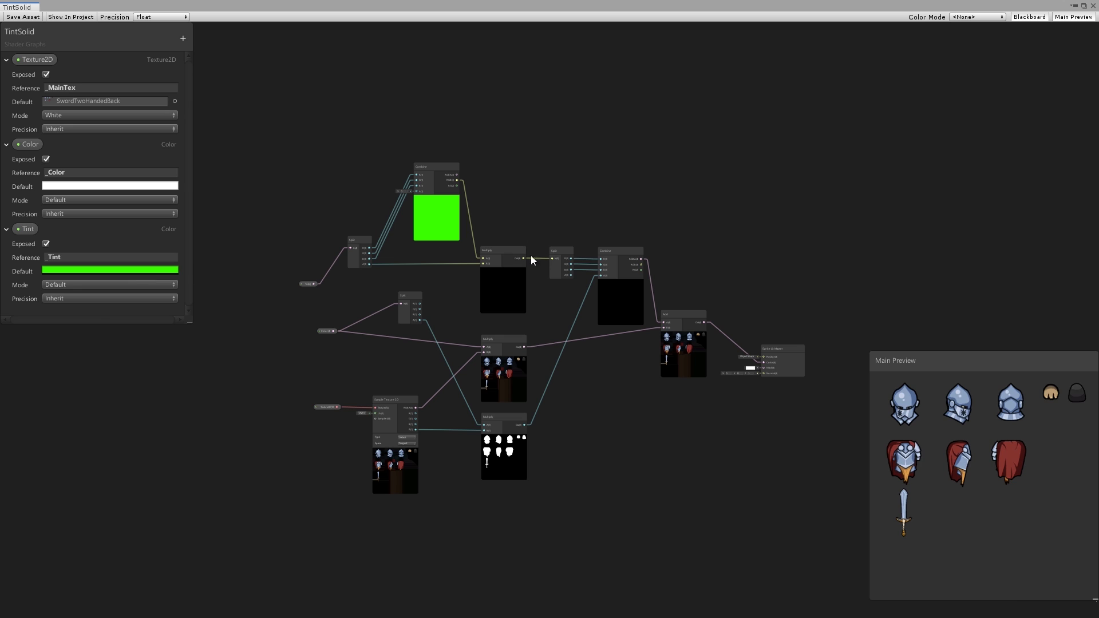
Step: Delete the upper tint Multiply node from the TintSolid graph
scroll(615, 293, up, 4)
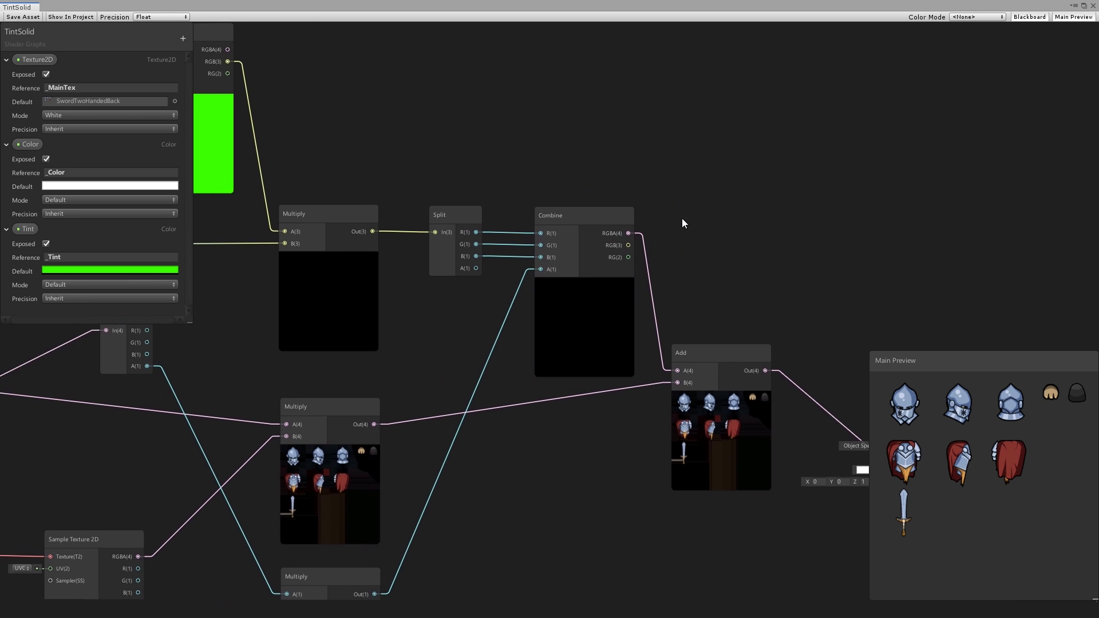
drag(768, 378, 769, 379)
click(744, 217)
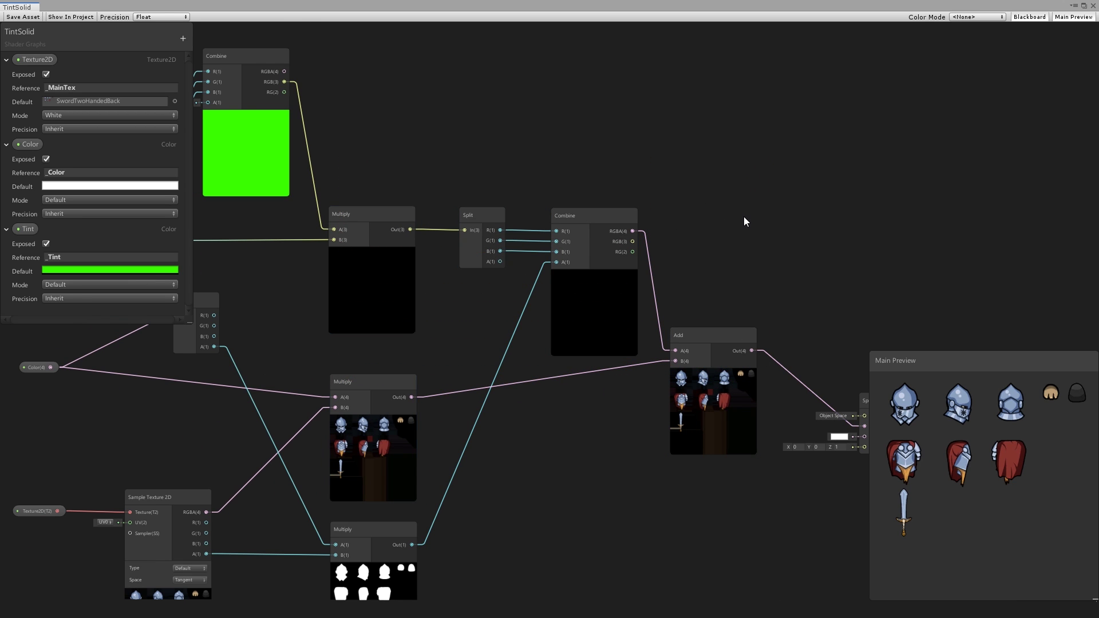
middle_drag(464, 183, 613, 201)
drag(559, 155, 486, 308)
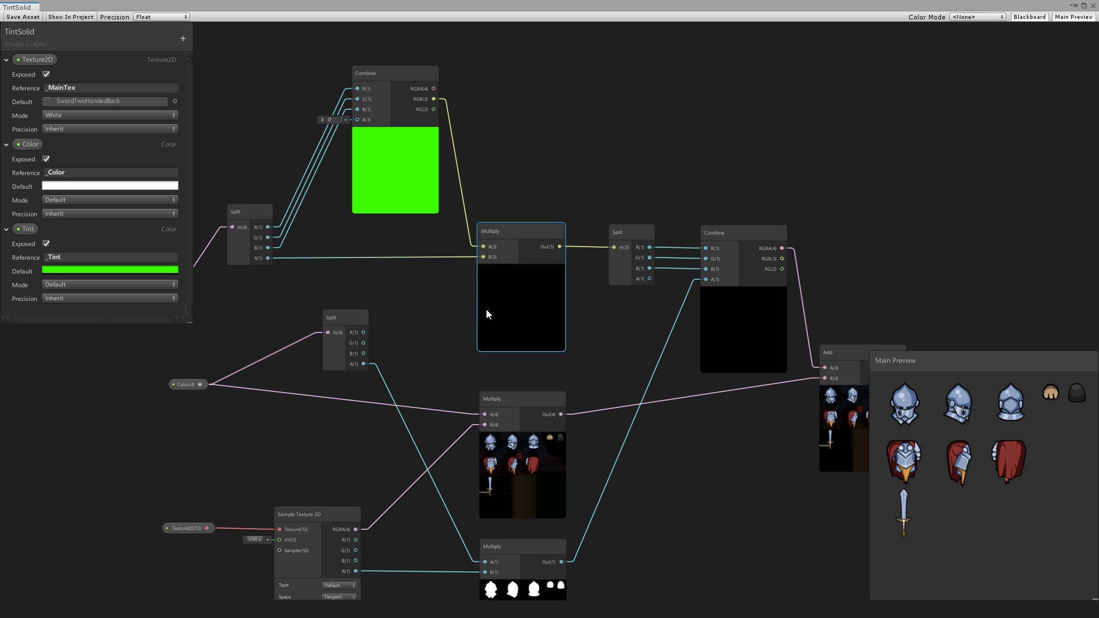
key(Delete)
Step: Delete the Add node and wire Combine's RGBA(4) output into the Sprite Lit Master Color(4)
middle_drag(514, 238, 338, 194)
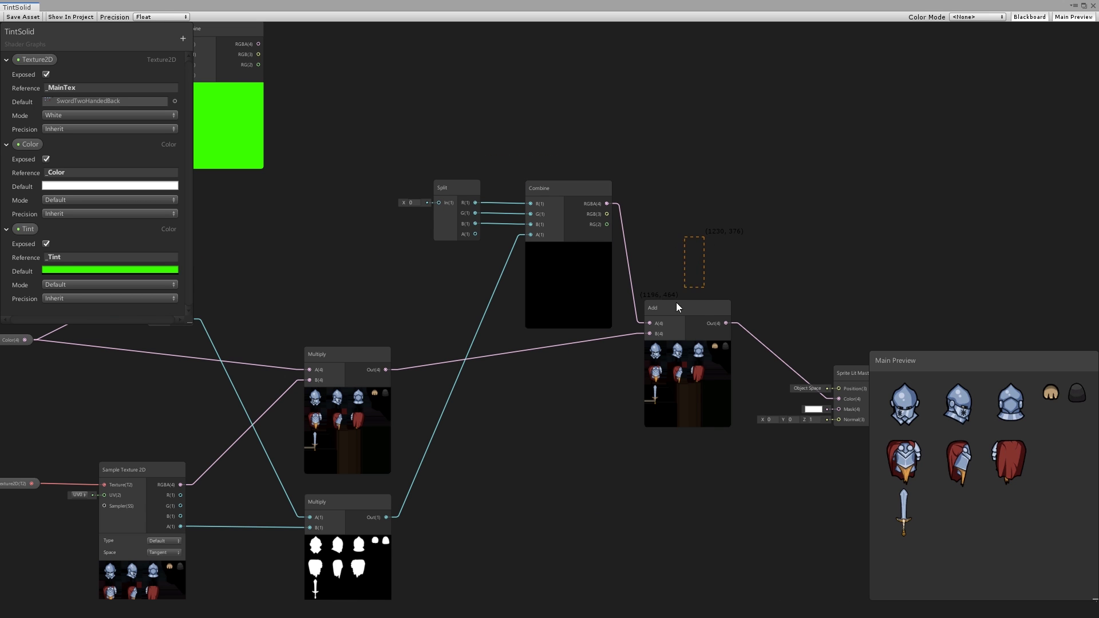
drag(660, 442, 658, 441)
key(Delete)
middle_drag(656, 438, 621, 443)
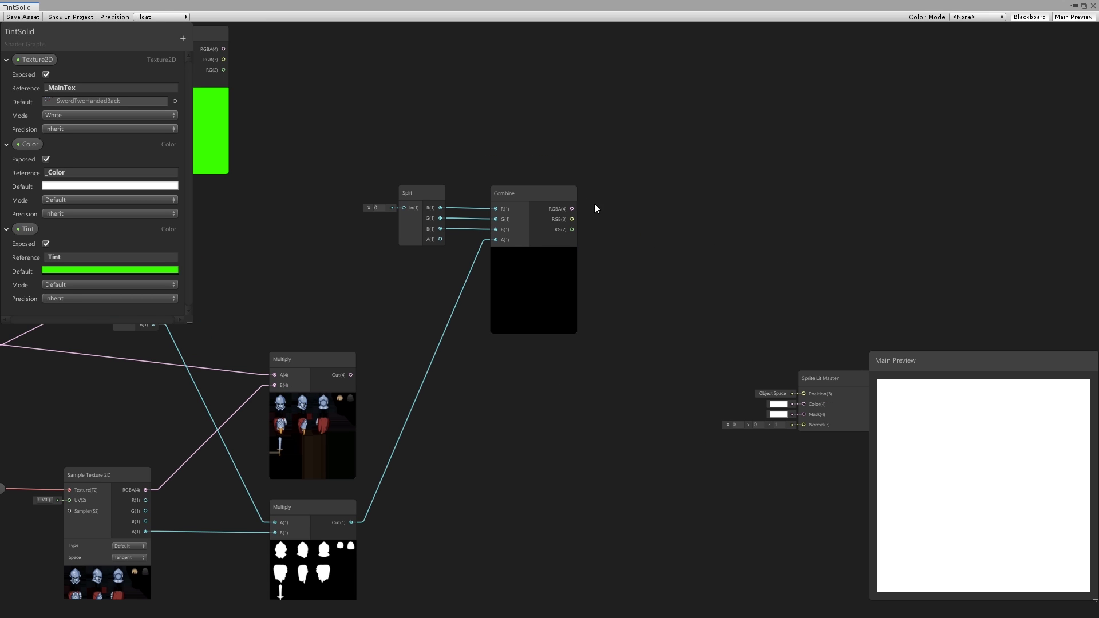
drag(576, 210, 804, 404)
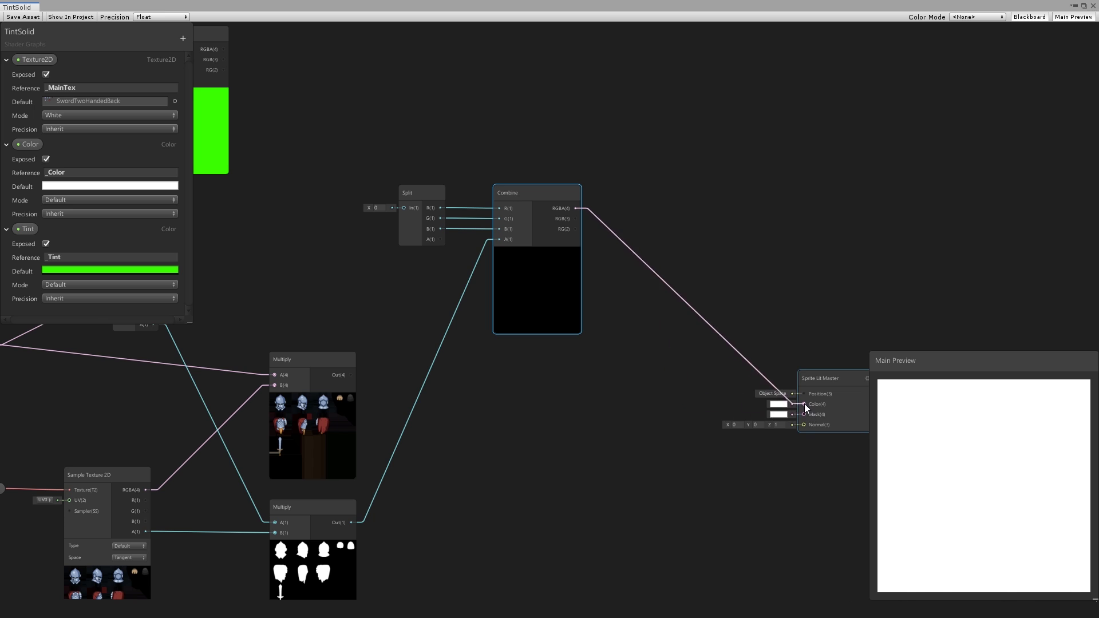
middle_drag(262, 70, 529, 263)
key(space)
Step: Add a Blend node with its mode set to Overwrite
text(blend)
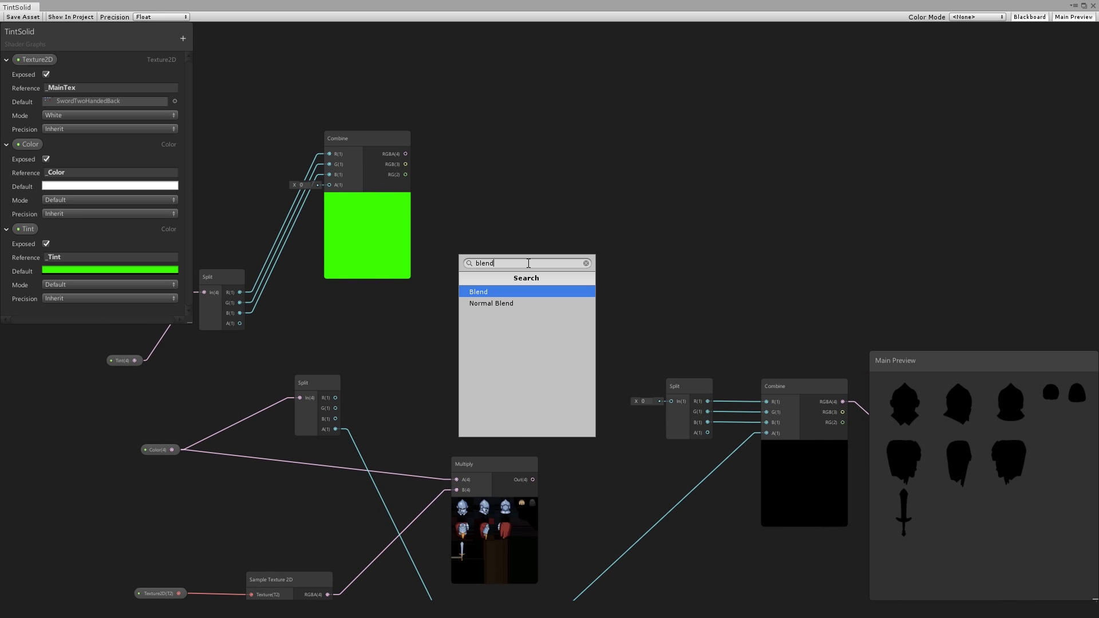
click(481, 293)
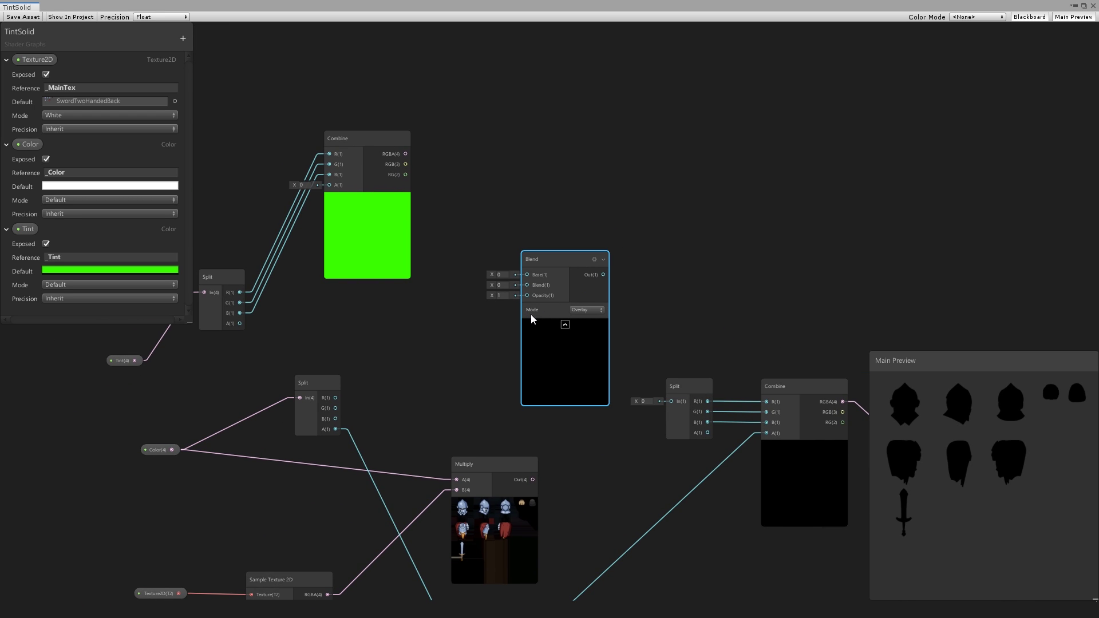
click(587, 309)
click(606, 587)
scroll(595, 305, up, 2)
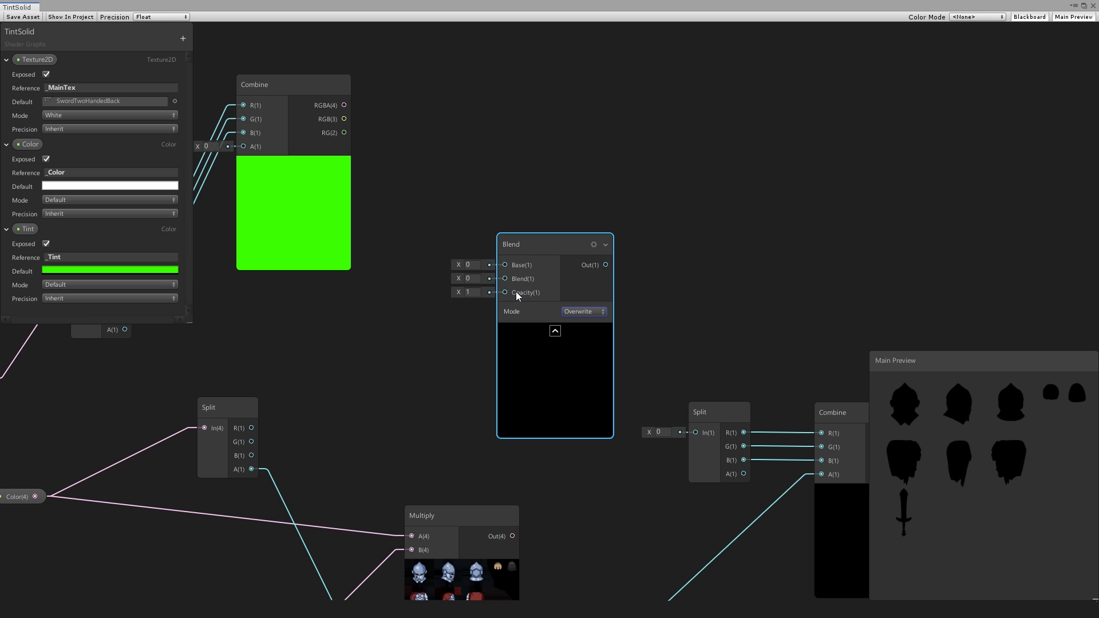
middle_drag(482, 262, 503, 227)
drag(567, 221, 623, 209)
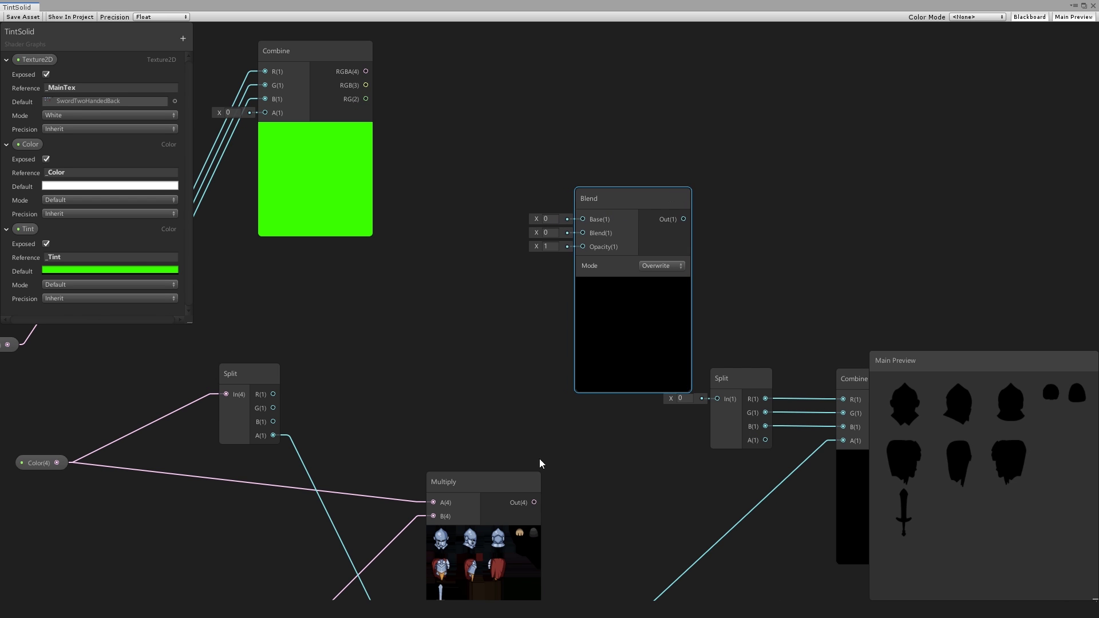
Step: Wire the Multiply output into Blend's Base and Split's alpha into Blend's Opacity
drag(535, 503, 582, 219)
scroll(460, 287, down, 2)
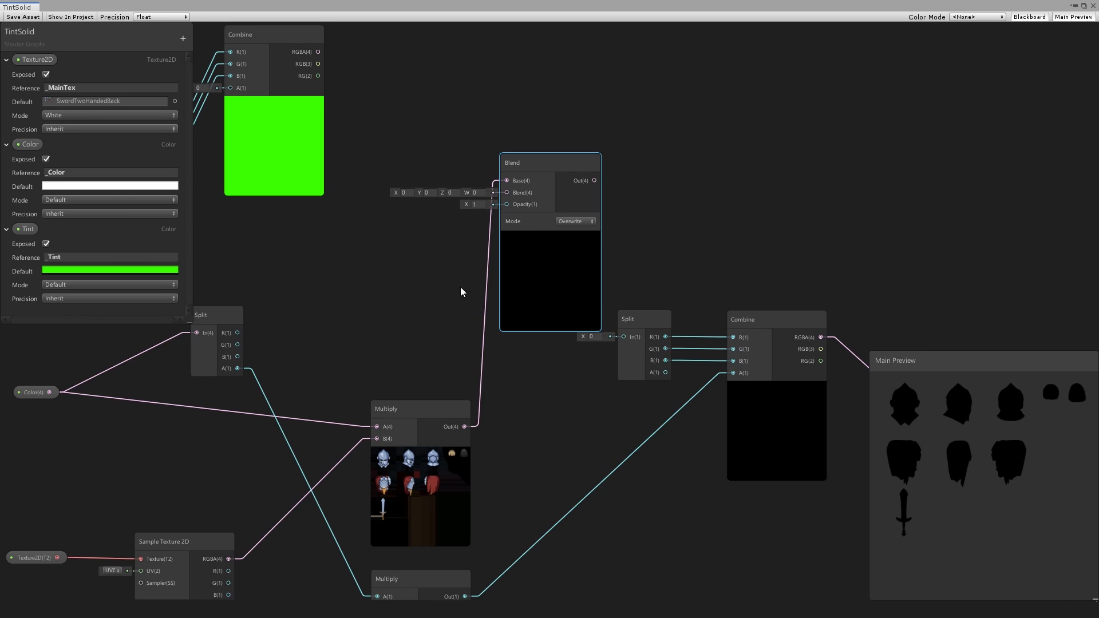
middle_drag(449, 191, 538, 254)
scroll(502, 244, up, 1)
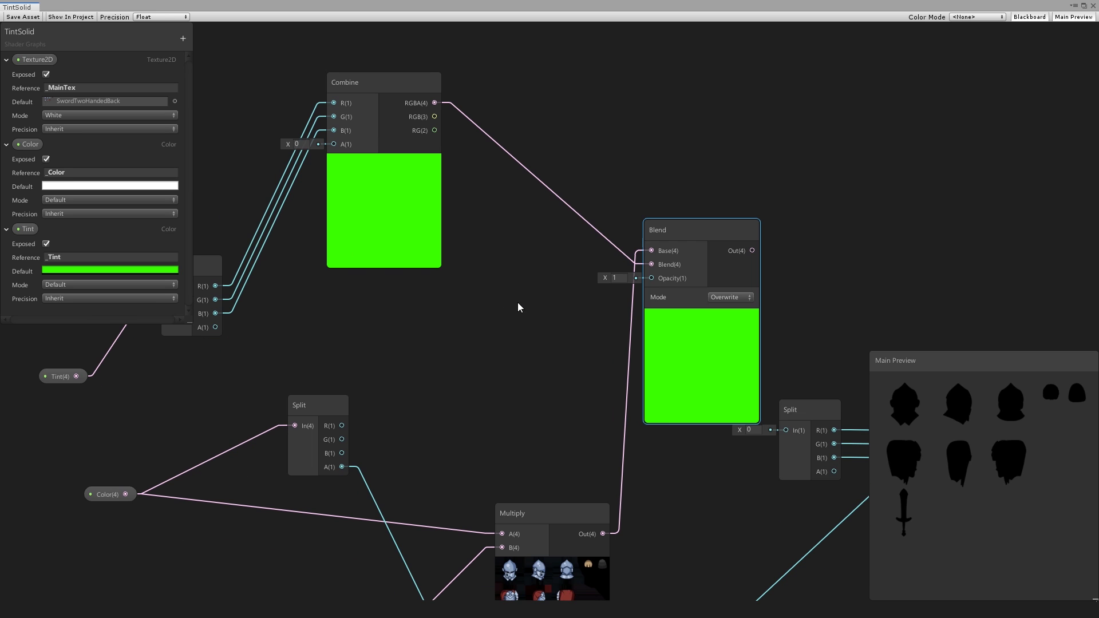
middle_drag(470, 328, 530, 338)
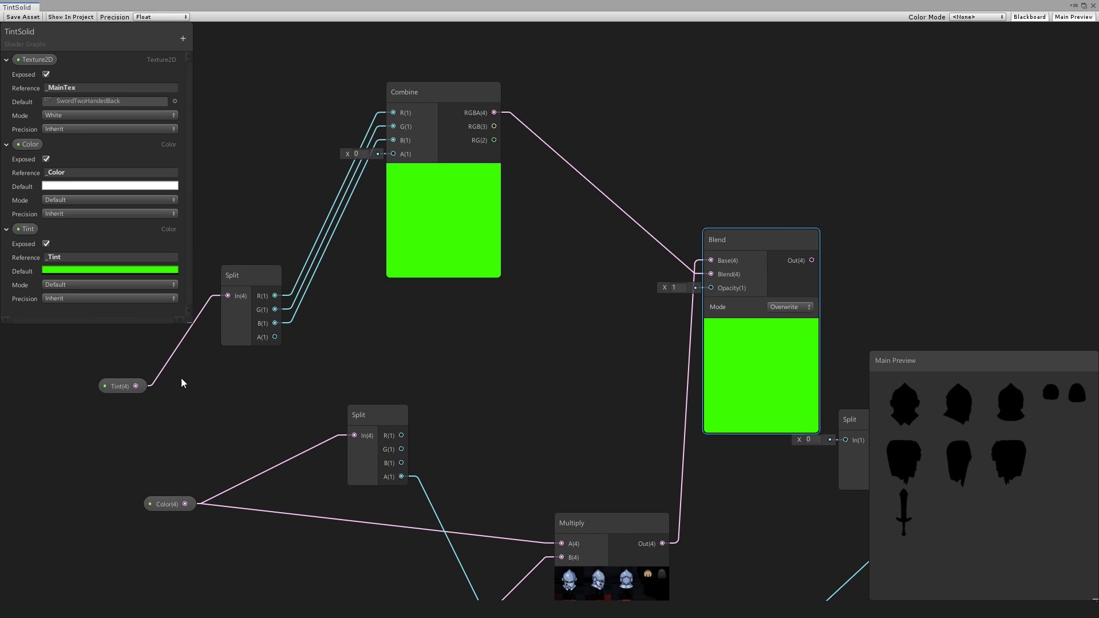
drag(274, 337, 711, 288)
middle_drag(711, 288, 502, 235)
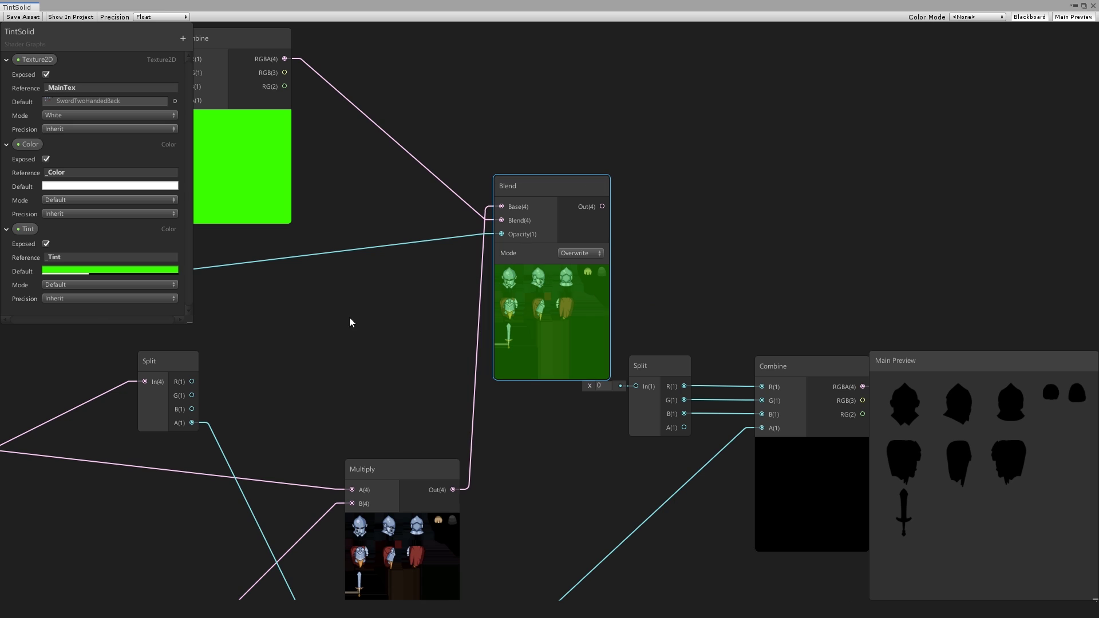
Step: Adjust the Tint property's default colour alpha, raising it to full then back to zero
click(97, 273)
drag(795, 297, 911, 297)
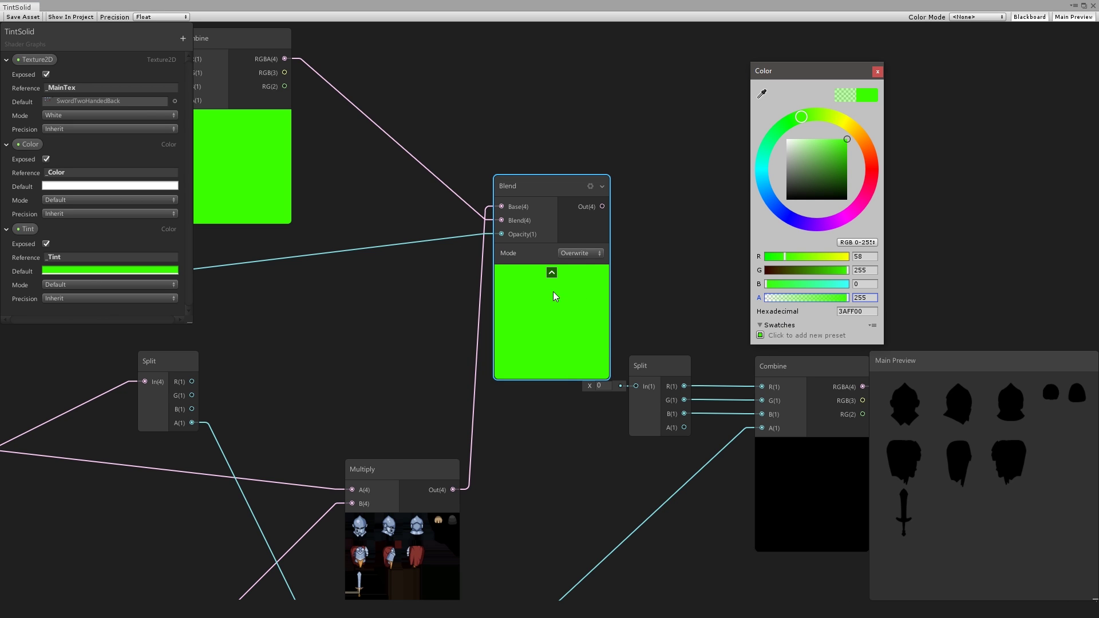
drag(843, 299, 811, 291)
click(878, 71)
Step: Feed the Blend output into the Split node's input
middle_drag(646, 244, 539, 196)
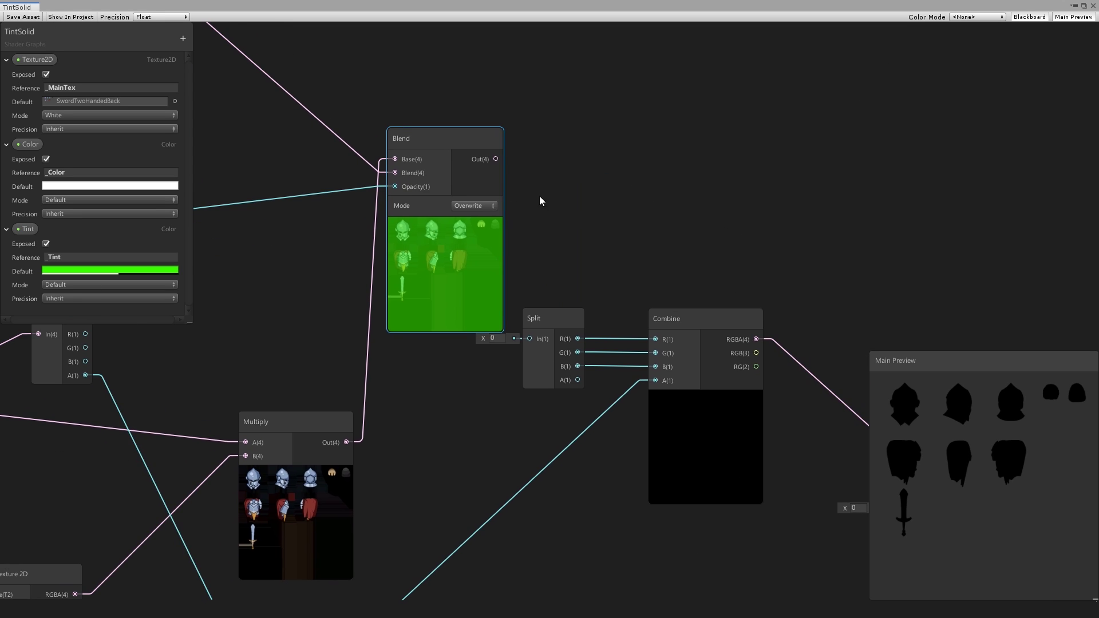
drag(492, 169, 525, 342)
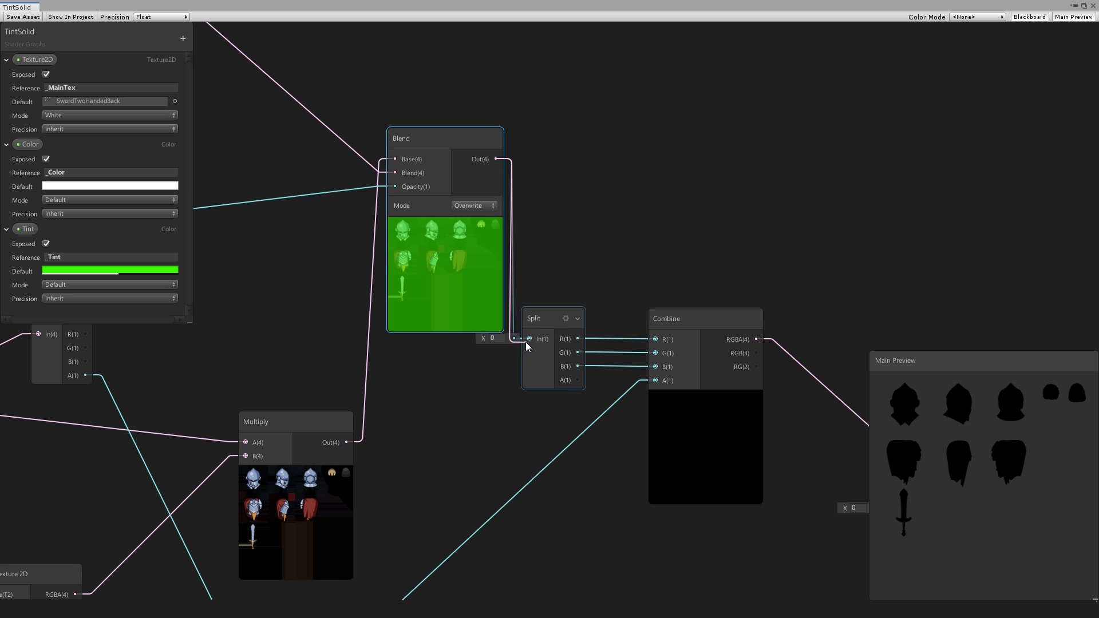
middle_drag(624, 284, 572, 216)
middle_drag(565, 309, 699, 207)
scroll(699, 207, down, 3)
middle_drag(689, 312, 465, 358)
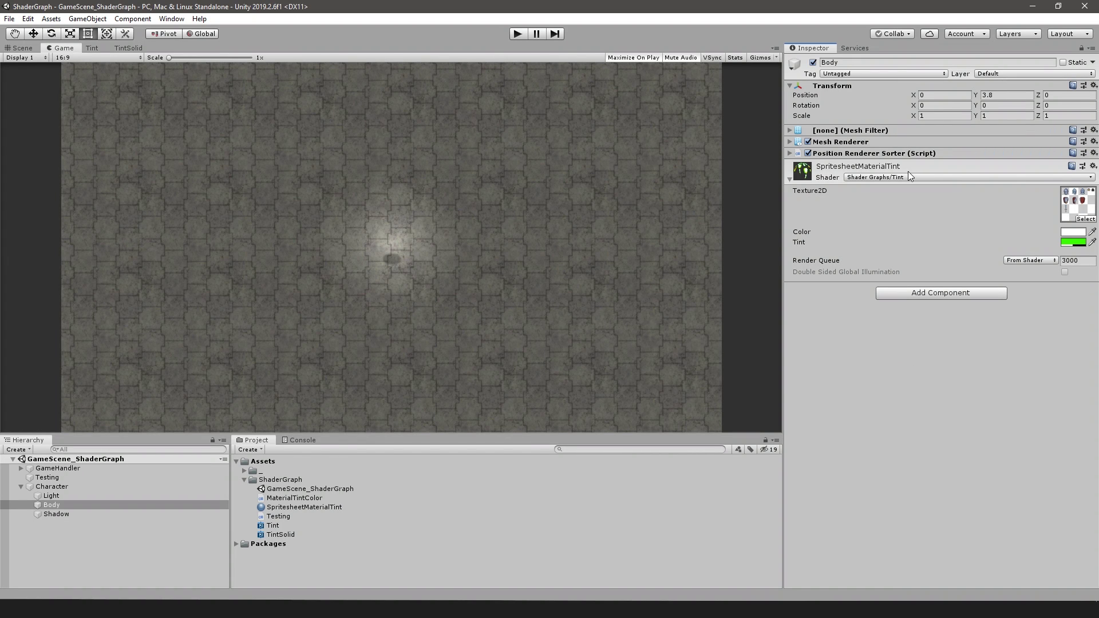
Step: Set the Body material's shader to Shader Graphs > TintSolid
click(899, 177)
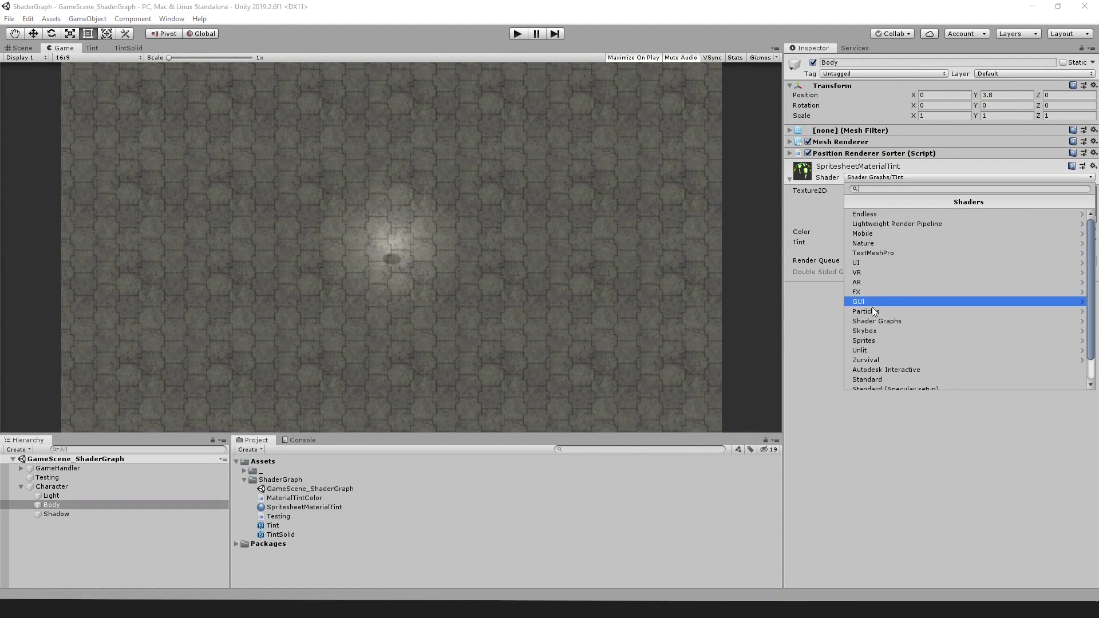
click(875, 325)
click(869, 240)
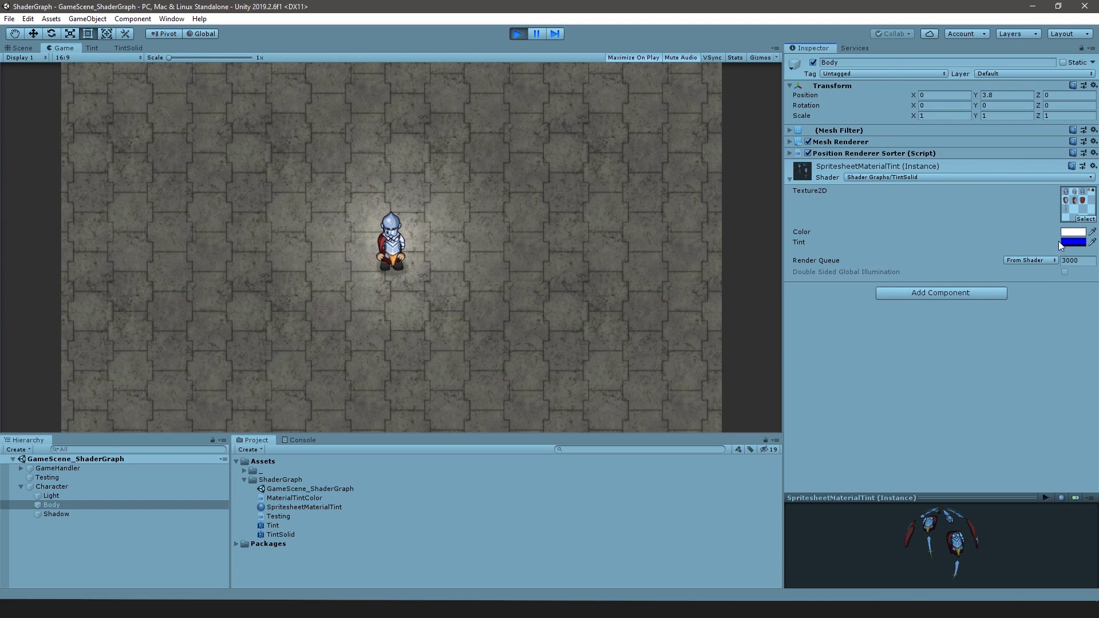
Step: Set the Tint colour to green at full alpha, then try other hues and lower alpha
click(1067, 242)
click(801, 129)
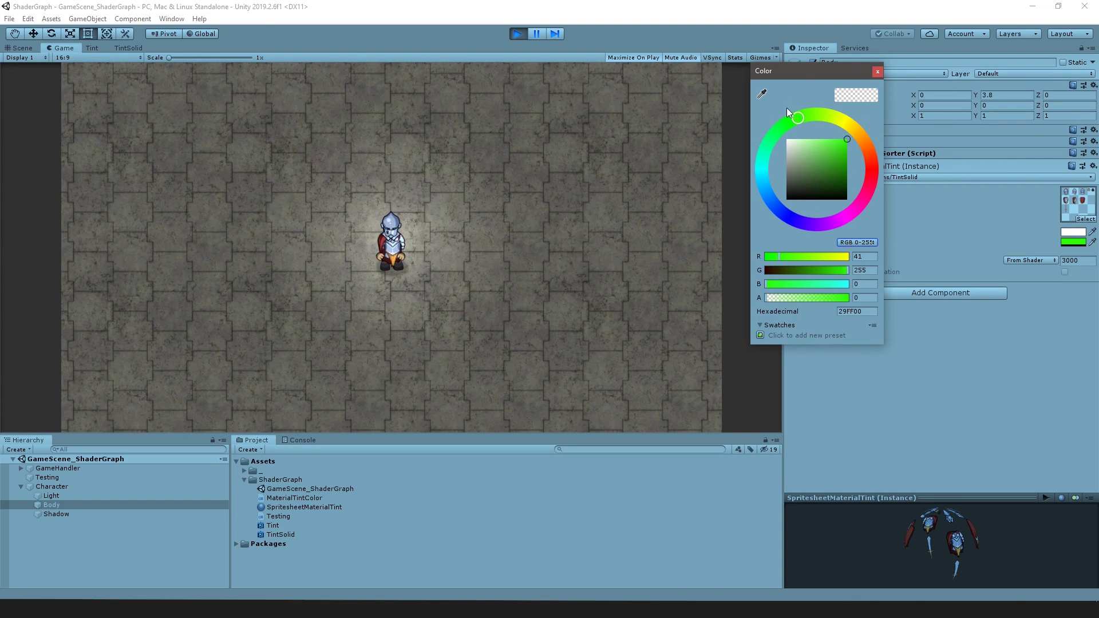
drag(796, 71, 626, 109)
drag(634, 339, 683, 336)
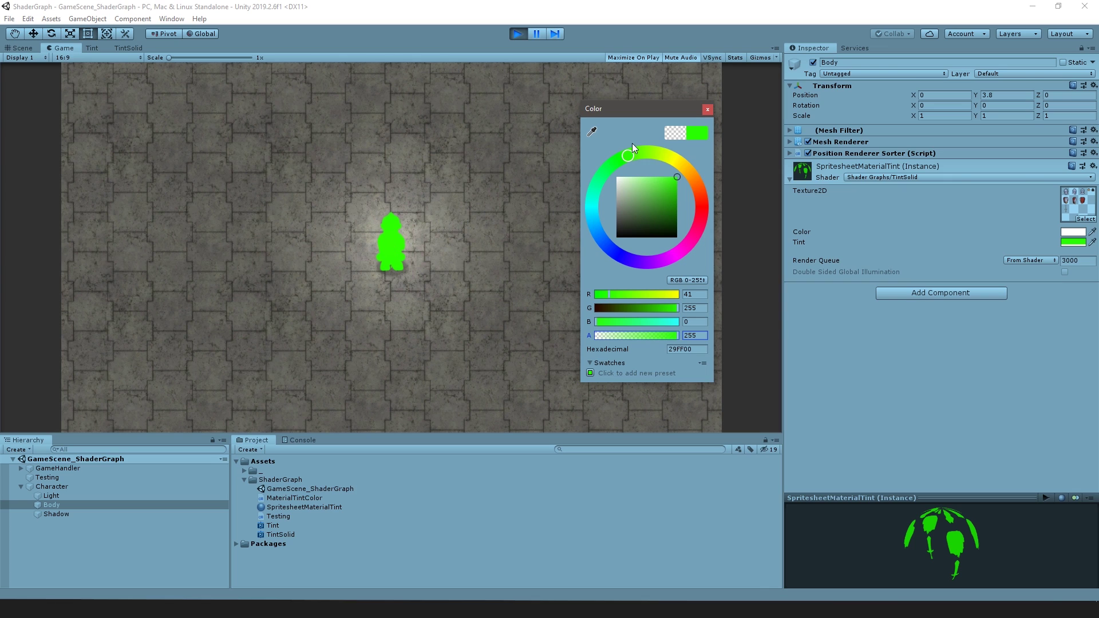
drag(632, 143, 668, 158)
drag(651, 334, 847, 307)
click(552, 295)
click(551, 295)
click(552, 295)
click(552, 294)
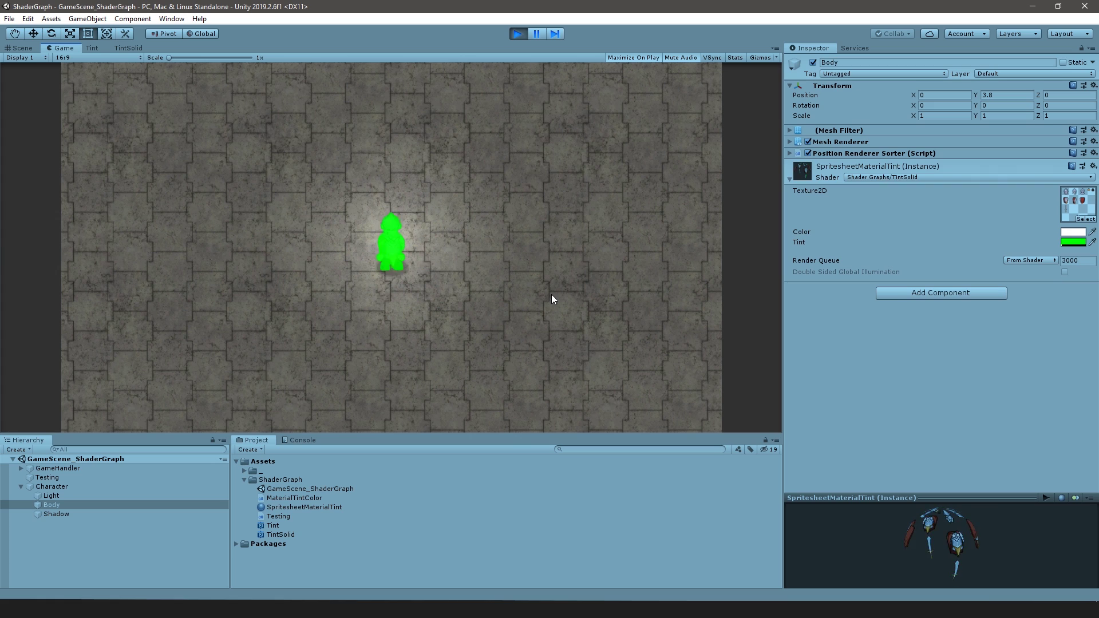
Step: Switch the Body material's shader back to Shader Graphs > Tint
click(892, 177)
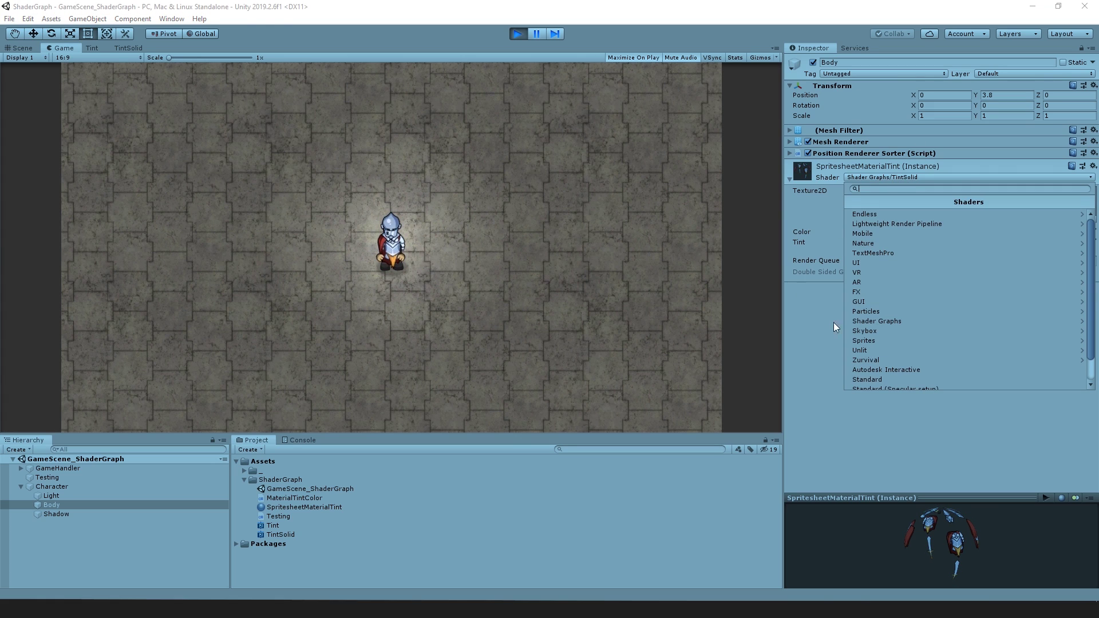
click(888, 321)
click(858, 236)
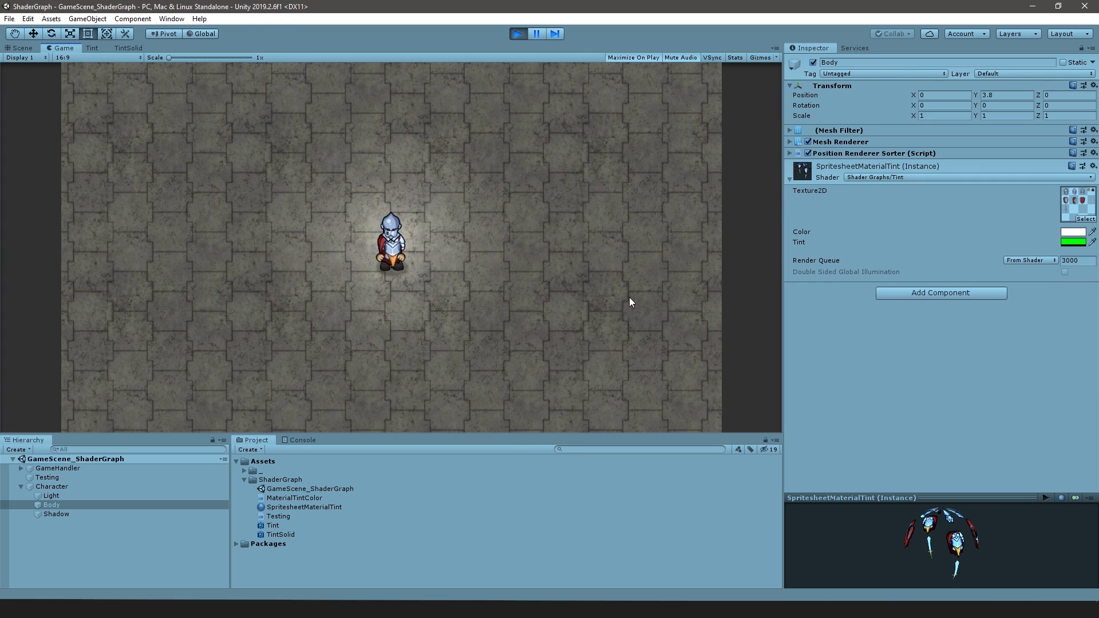